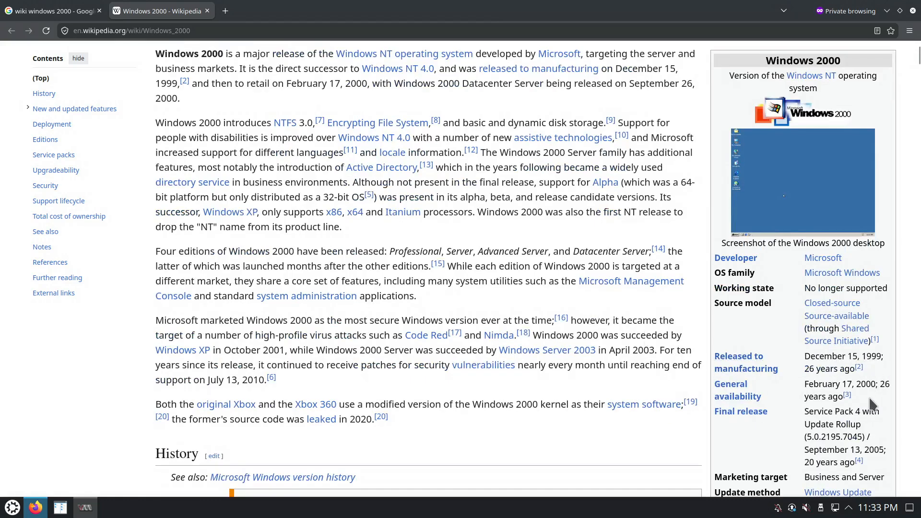
# Read the introduction and infobox of the Windows 2000 article, including the preview of the Windows Me link.
pyautogui.scroll(-2, 870, 398)
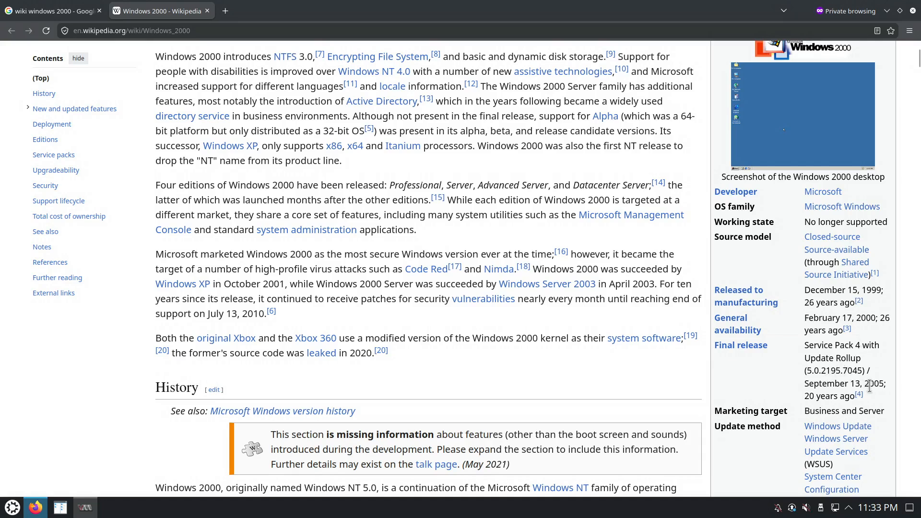
pyautogui.scroll(3, 809, 362)
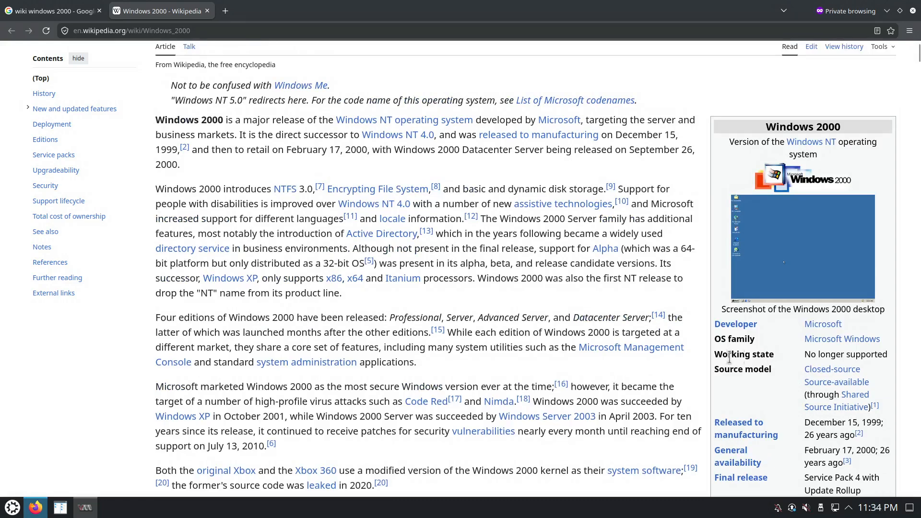
pyautogui.moveTo(312, 119); pyautogui.dragTo(325, 119)
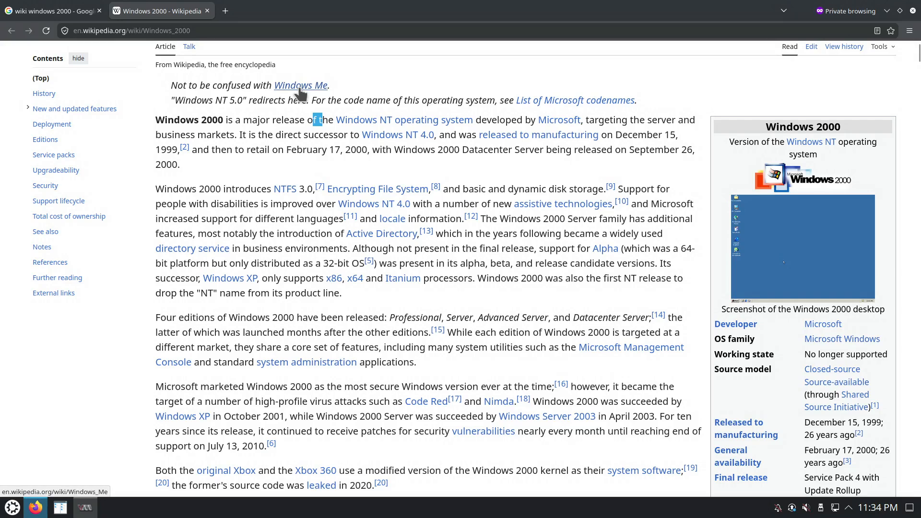
pyautogui.scroll(2, 298, 93)
pyautogui.moveTo(291, 160)
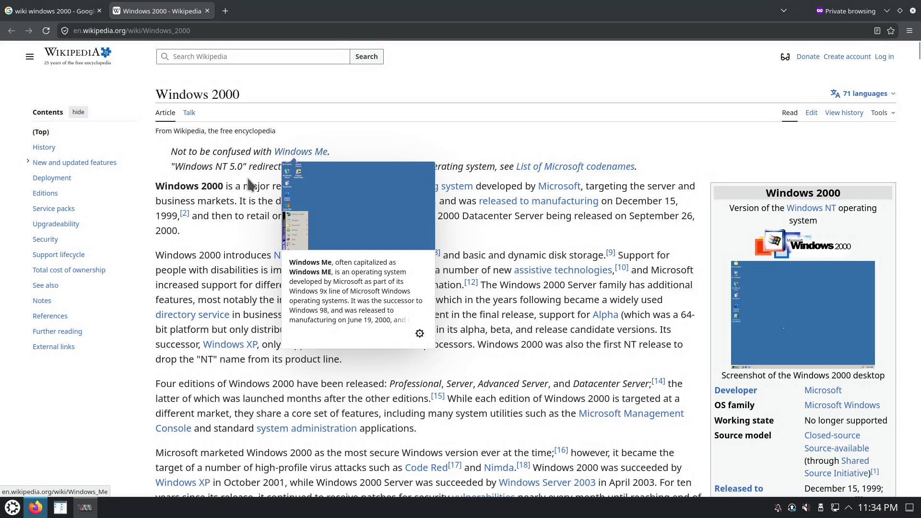
pyautogui.moveTo(164, 185); pyautogui.dragTo(260, 186)
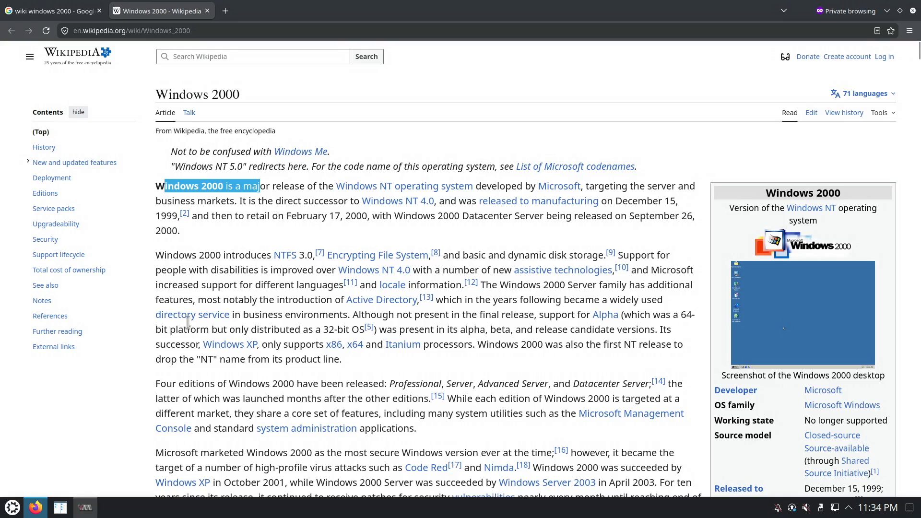
# Switch to Virtual Machine Manager and start creating a new virtual machine from local install media.
pyautogui.click(85, 506)
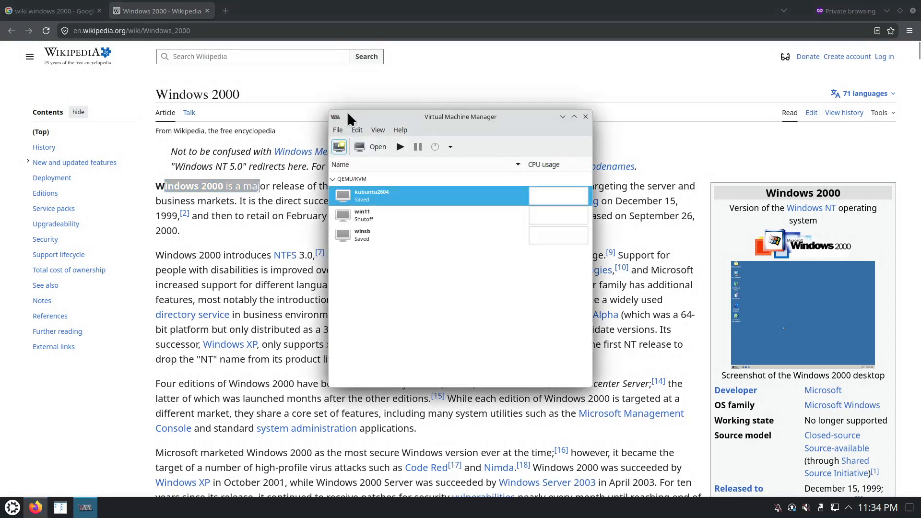
pyautogui.click(337, 130)
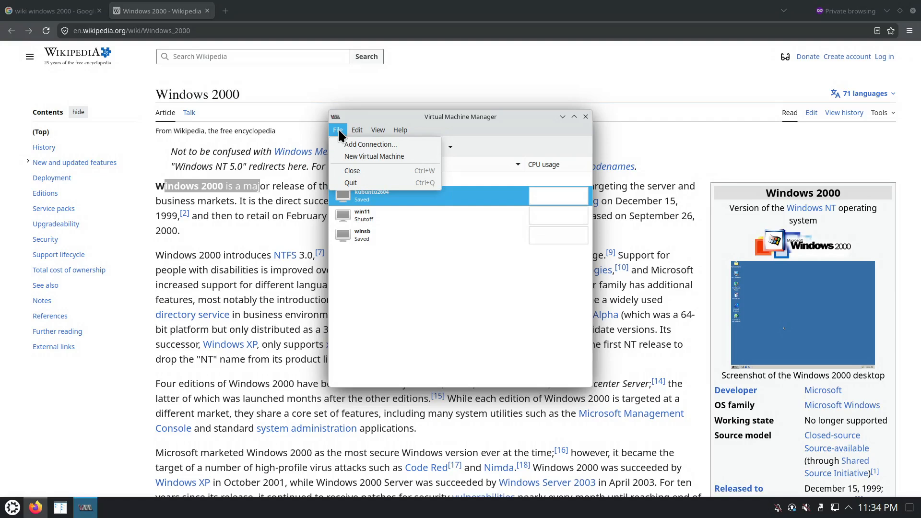
pyautogui.click(352, 155)
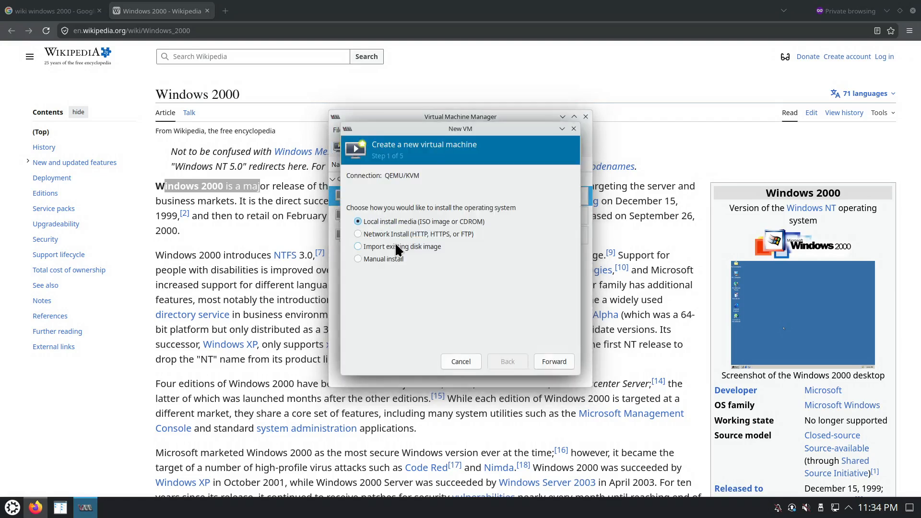
pyautogui.click(552, 361)
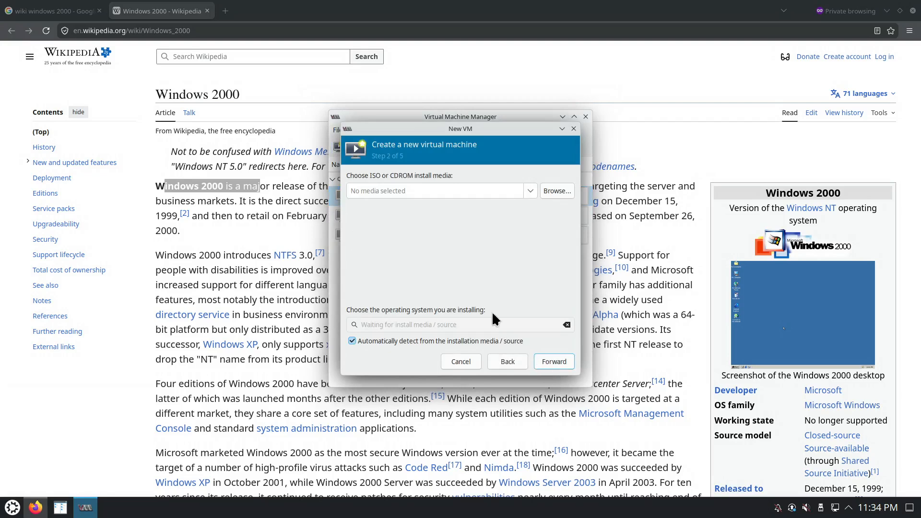
# Refresh the iso storage pool and choose w2000sp4.iso as the install media.
pyautogui.click(540, 192)
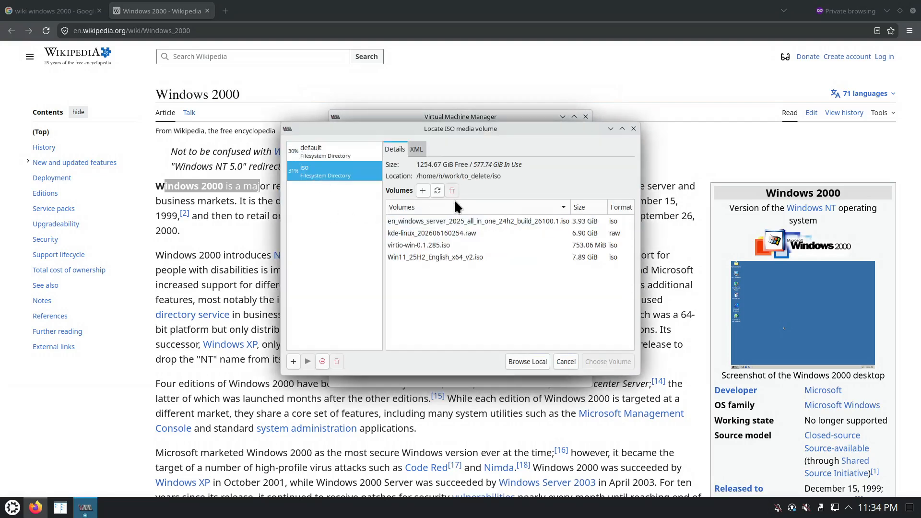
pyautogui.click(437, 191)
pyautogui.click(422, 257)
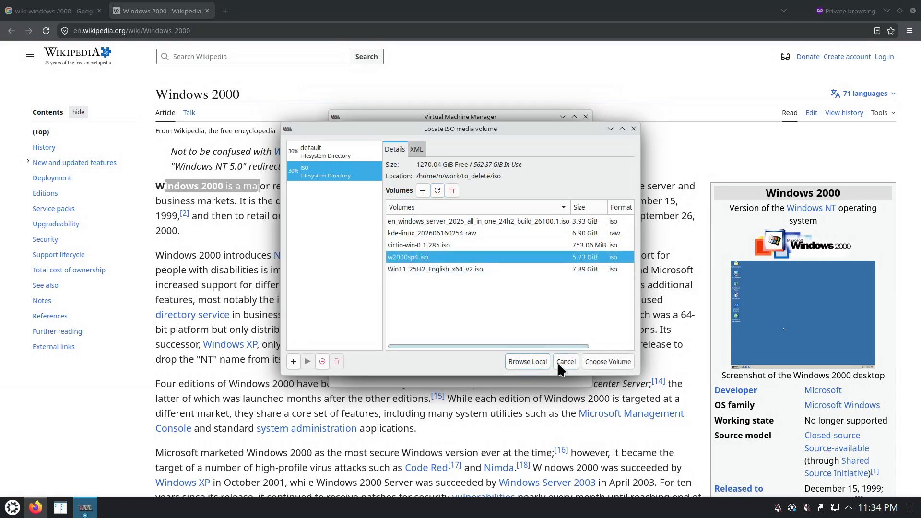
pyautogui.click(606, 362)
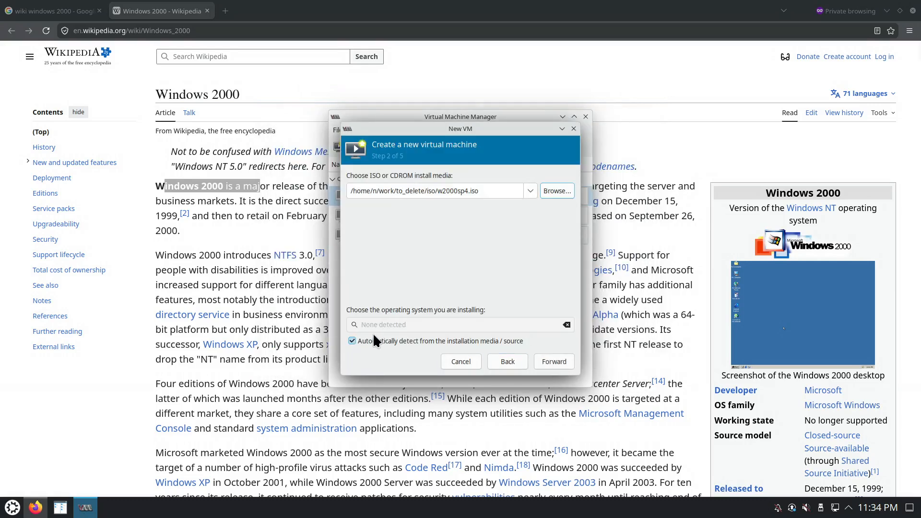
# Turn off automatic OS detection and choose "Generic or unknown OS" as the operating system being installed.
pyautogui.click(353, 340)
pyautogui.write('Wi')
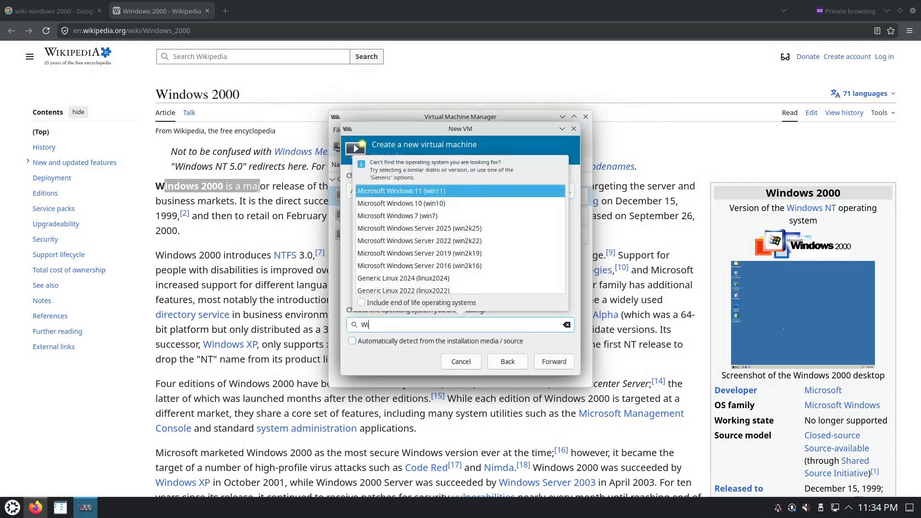
pyautogui.write('ndows 200')
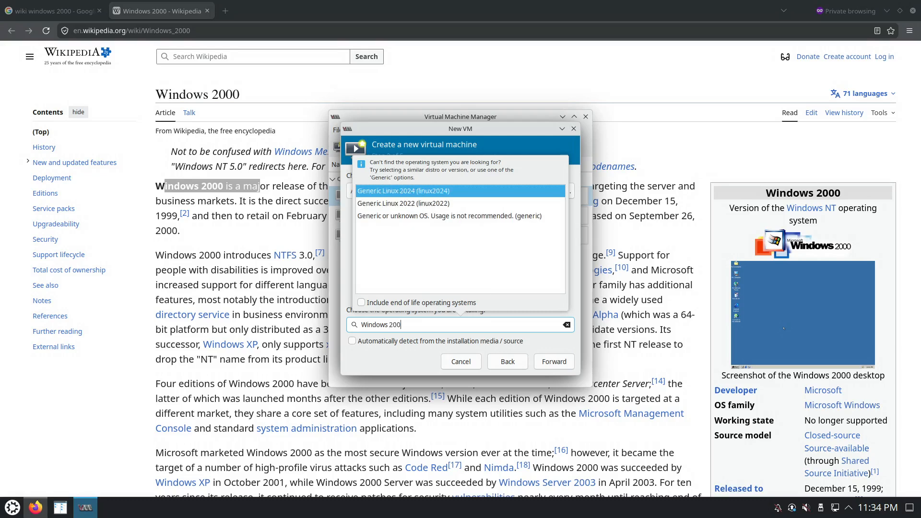
pyautogui.press('BackSpace')
pyautogui.press('BackSpace')
pyautogui.press('BackSpace')
pyautogui.press('BackSpace')
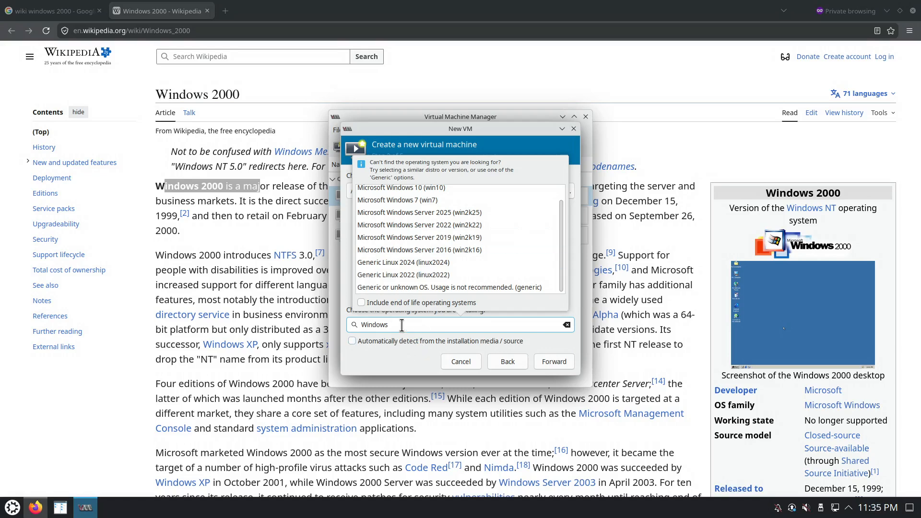
pyautogui.click(417, 287)
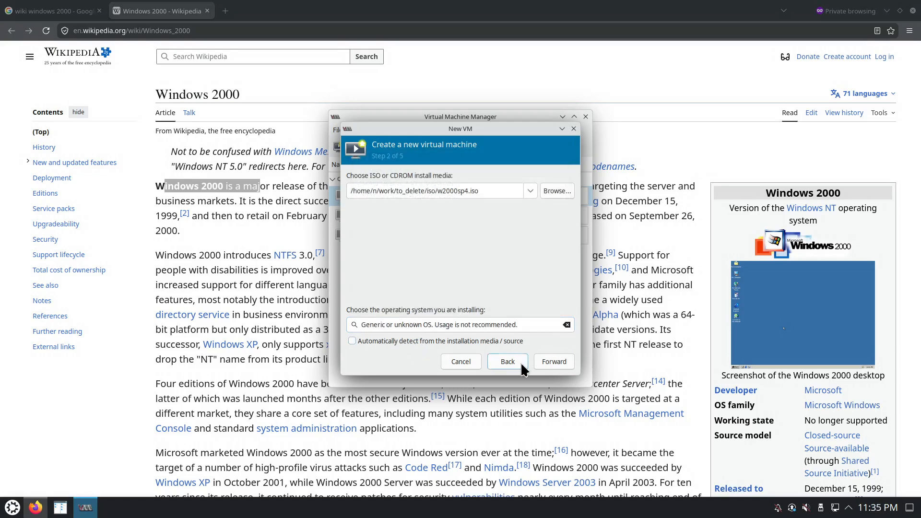
pyautogui.click(554, 361)
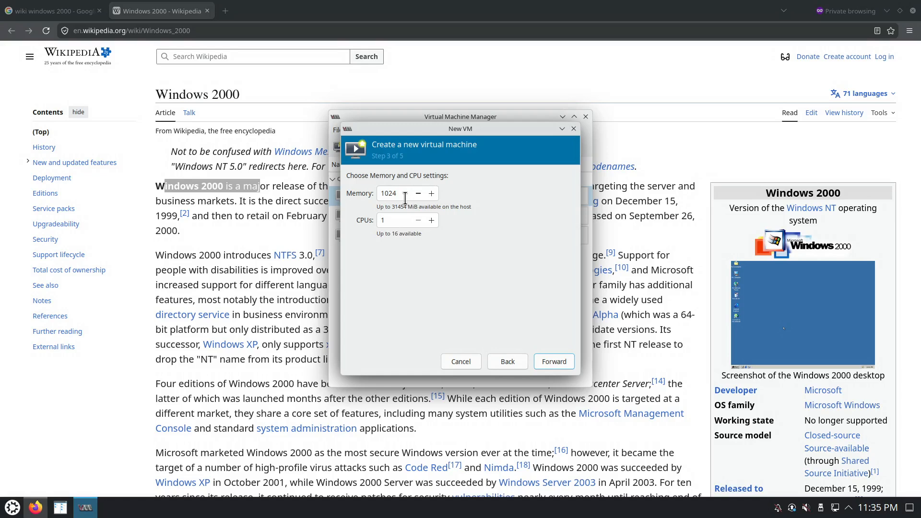
# Set the virtual machine's memory to 512 MiB with 1 CPU.
pyautogui.moveTo(405, 198); pyautogui.dragTo(377, 193)
pyautogui.write('512')
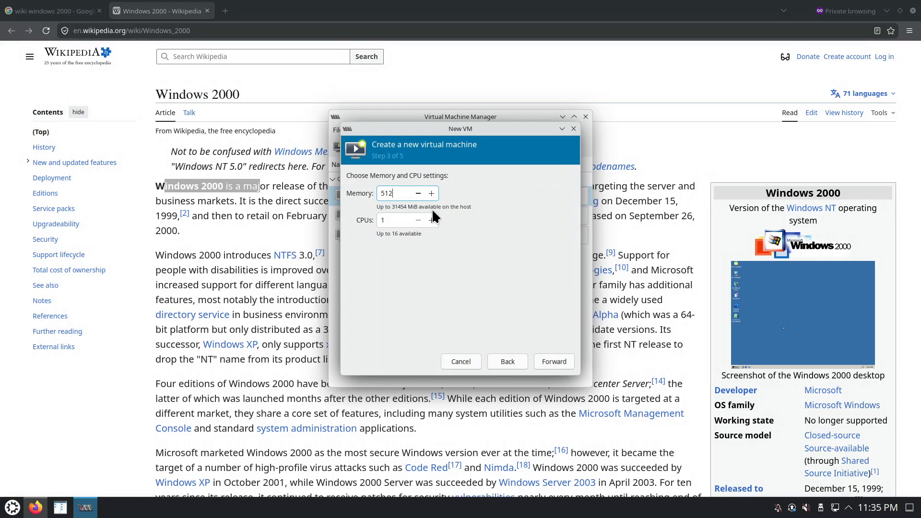
pyautogui.click(392, 222)
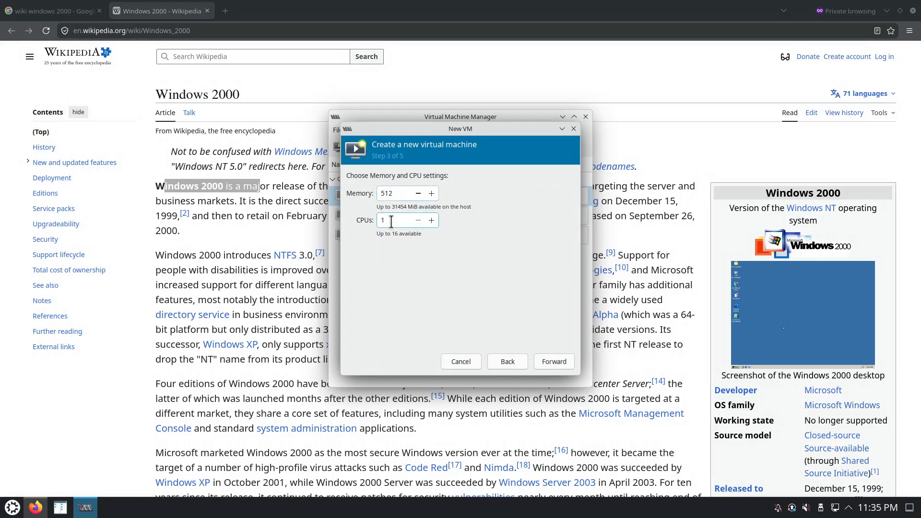
pyautogui.click(547, 366)
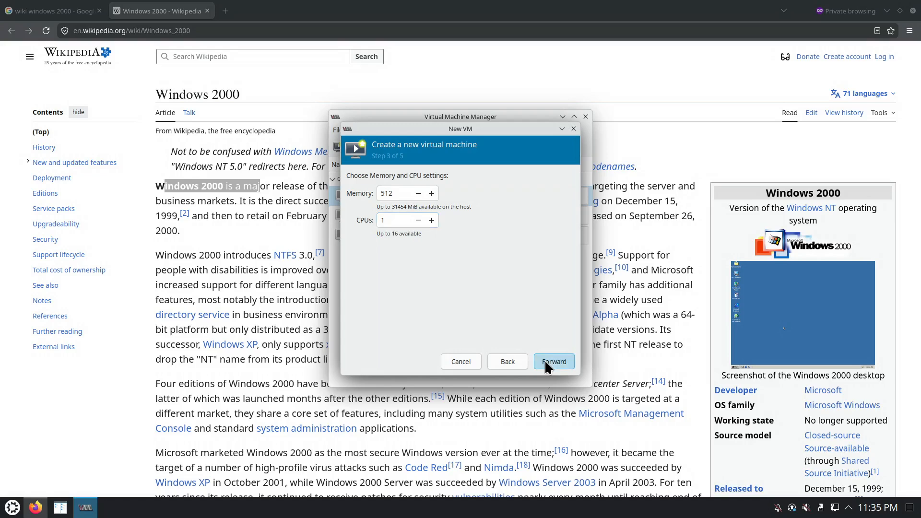
# Set the size of the virtual machine's new disk image to 100 GiB.
pyautogui.click(371, 206)
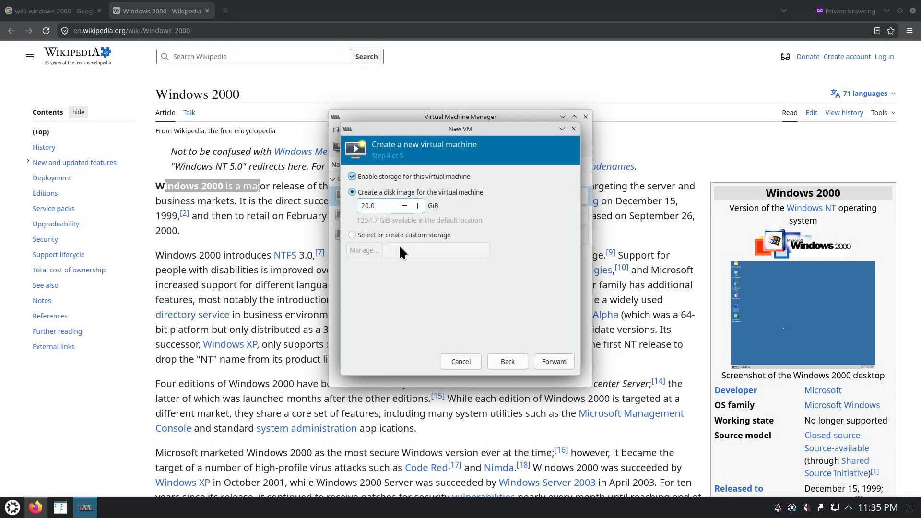
pyautogui.press('BackSpace')
pyautogui.press('BackSpace')
pyautogui.write('1')
pyautogui.click(554, 361)
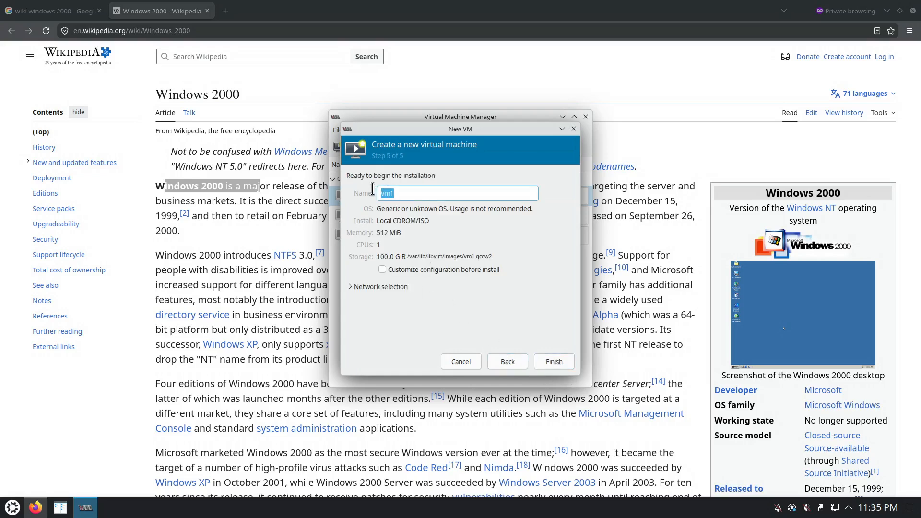
# Name the virtual machine win200 and finish the wizard with configuration customization before install enabled.
pyautogui.write('win200')
pyautogui.click(402, 271)
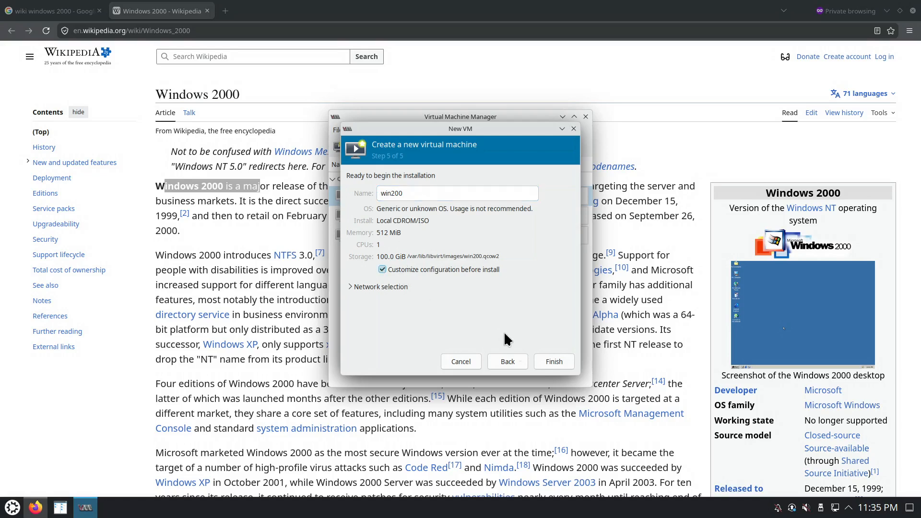
pyautogui.click(554, 361)
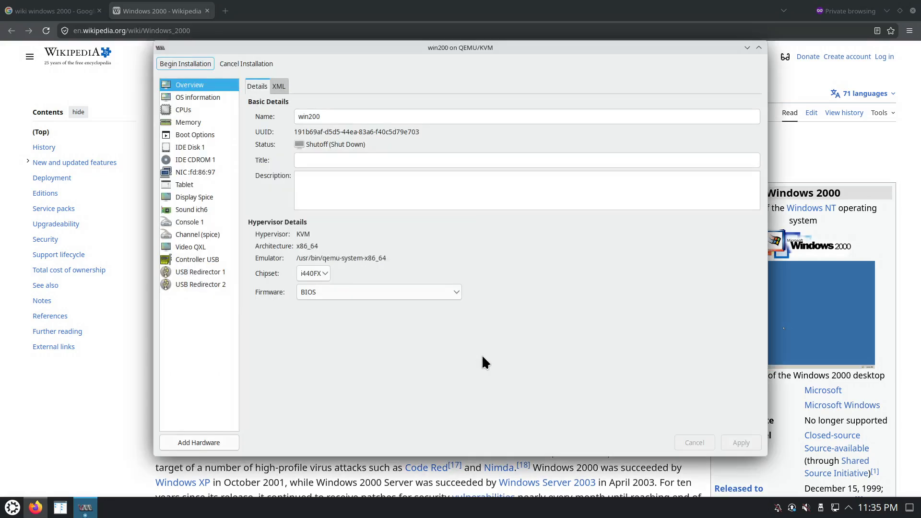
# Examine the firmware and chipset options available for the new virtual machine.
pyautogui.click(325, 295)
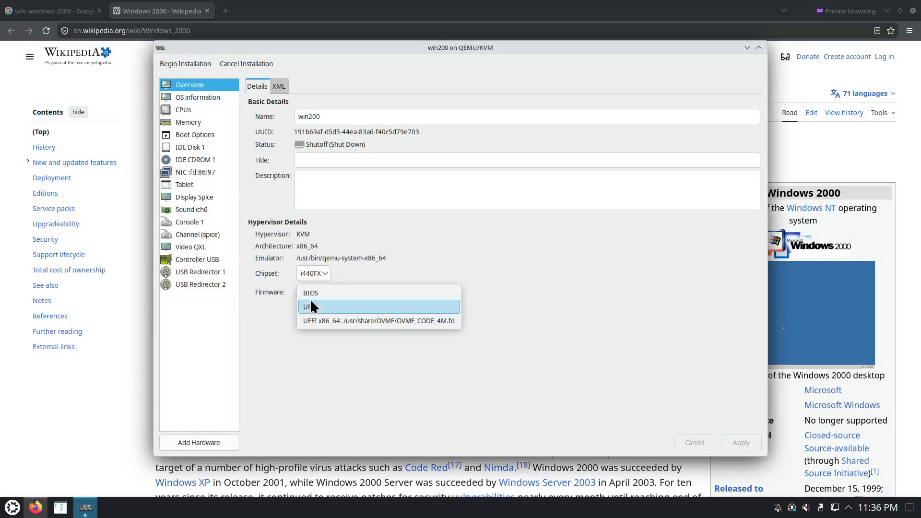
pyautogui.click(286, 305)
pyautogui.click(325, 277)
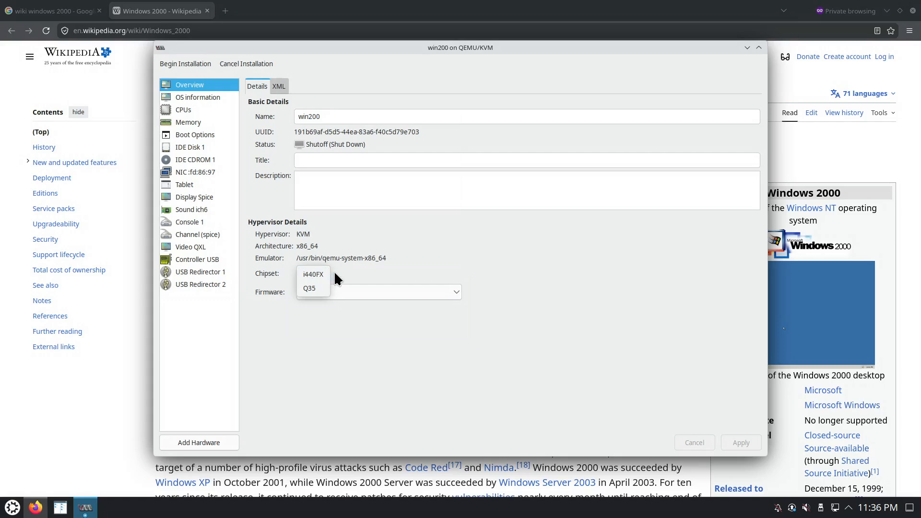
pyautogui.click(323, 270)
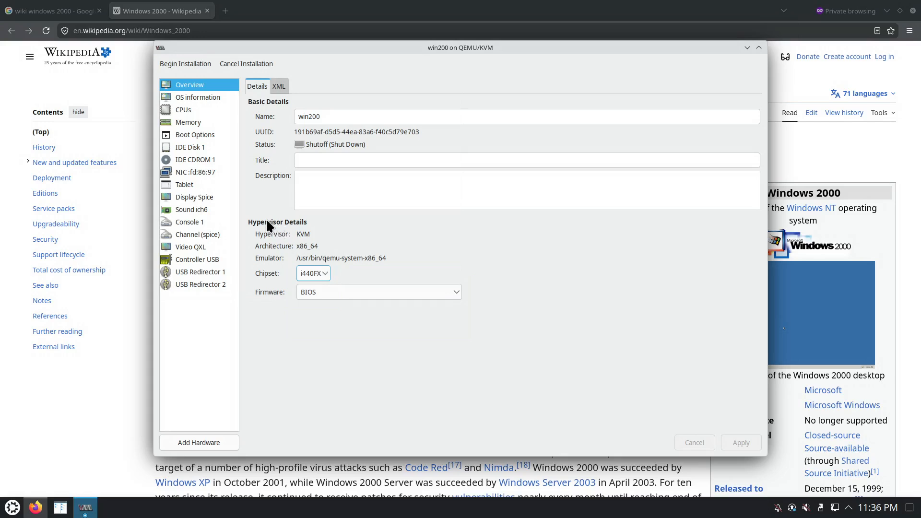
# Review the OS information, CPU topology, memory allocation and boot device order settings.
pyautogui.click(204, 97)
pyautogui.click(198, 111)
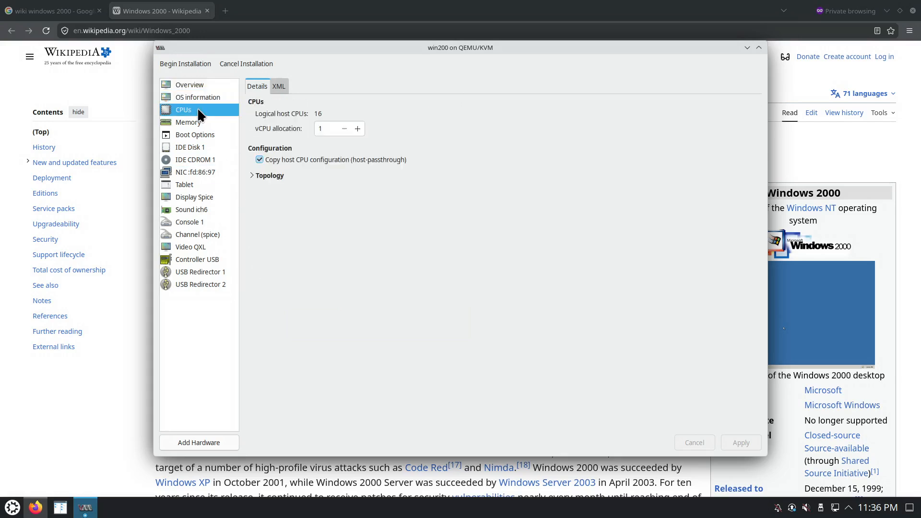
pyautogui.click(252, 176)
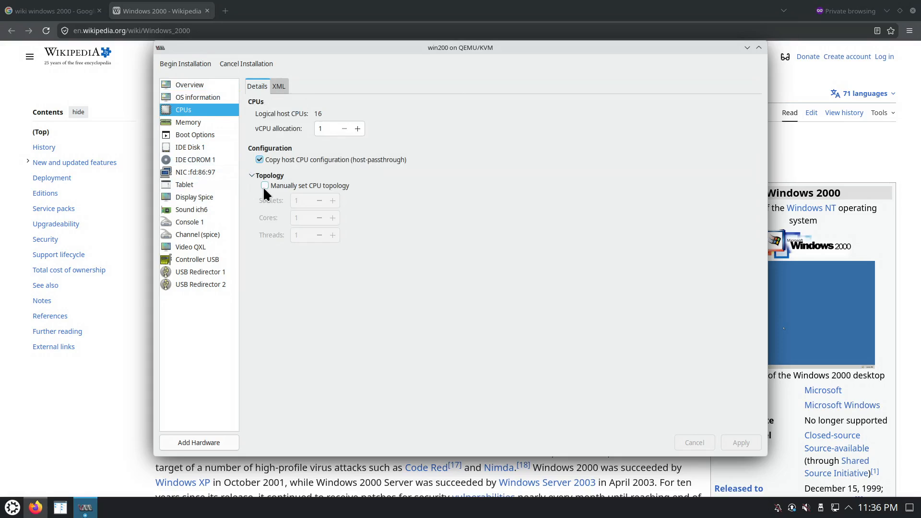
pyautogui.click(194, 124)
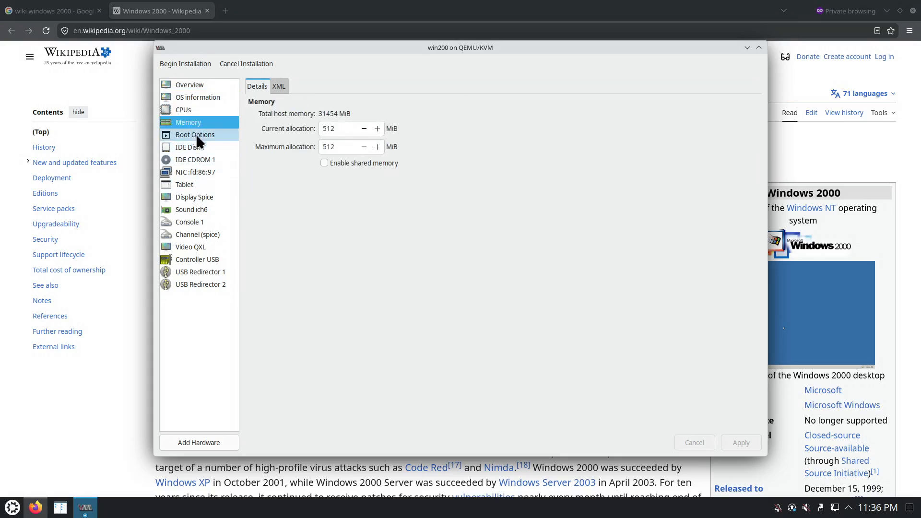
pyautogui.click(197, 135)
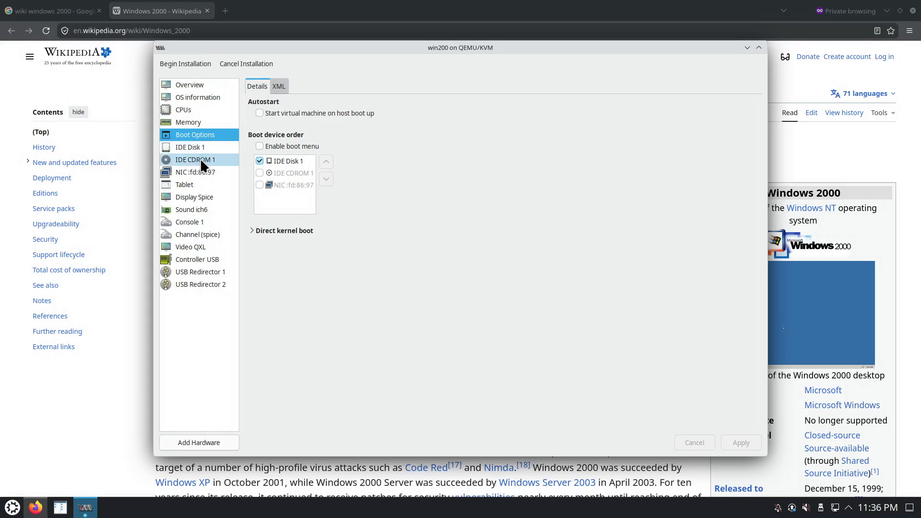
# Examine the disk bus options of IDE Disk 1 and the settings of IDE CDROM 1.
pyautogui.click(202, 148)
pyautogui.click(383, 140)
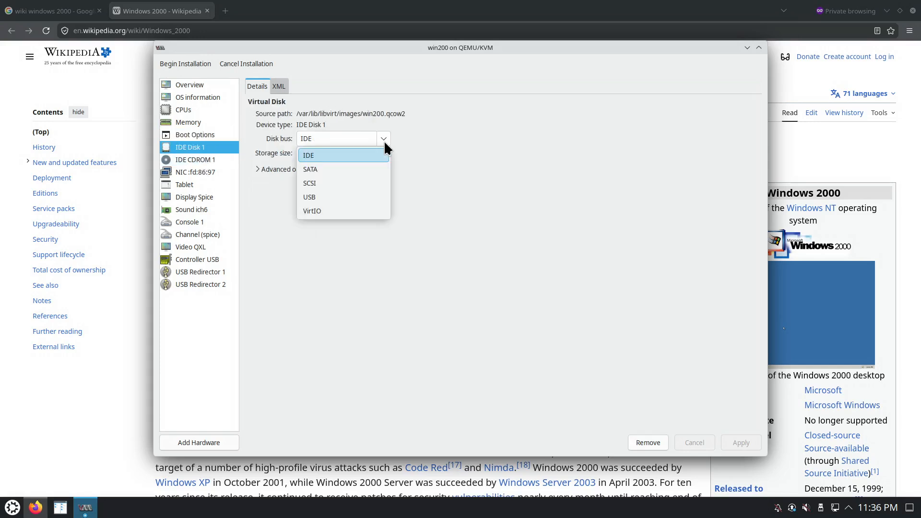
pyautogui.click(453, 128)
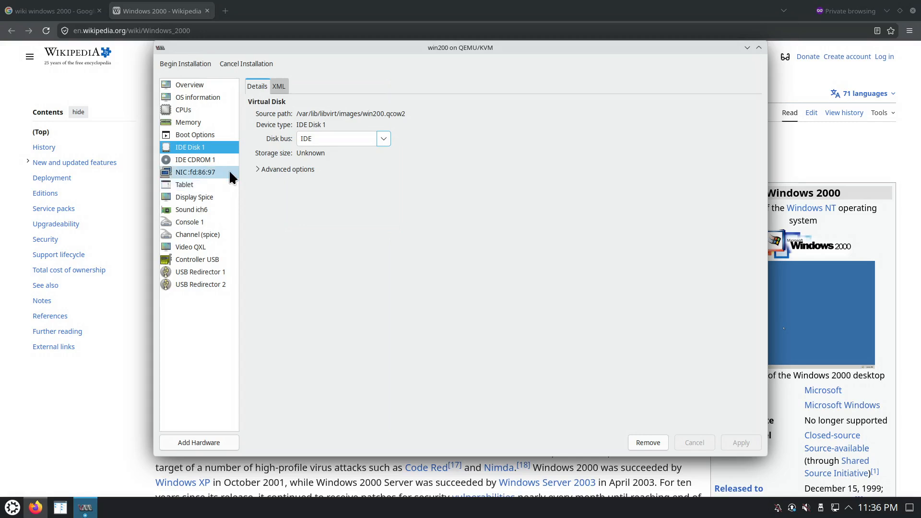
pyautogui.click(215, 159)
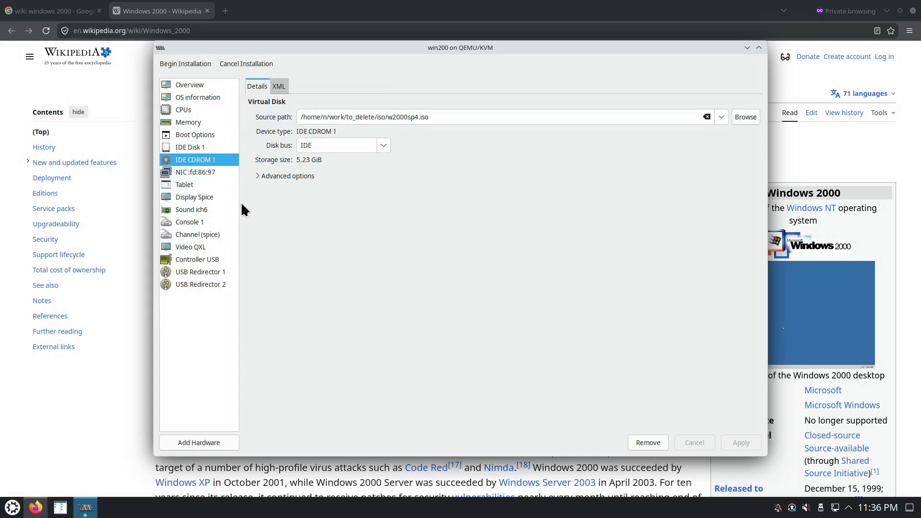
# Set the virtual network interface's device model to rtl8139 and apply the change.
pyautogui.click(204, 174)
pyautogui.click(324, 188)
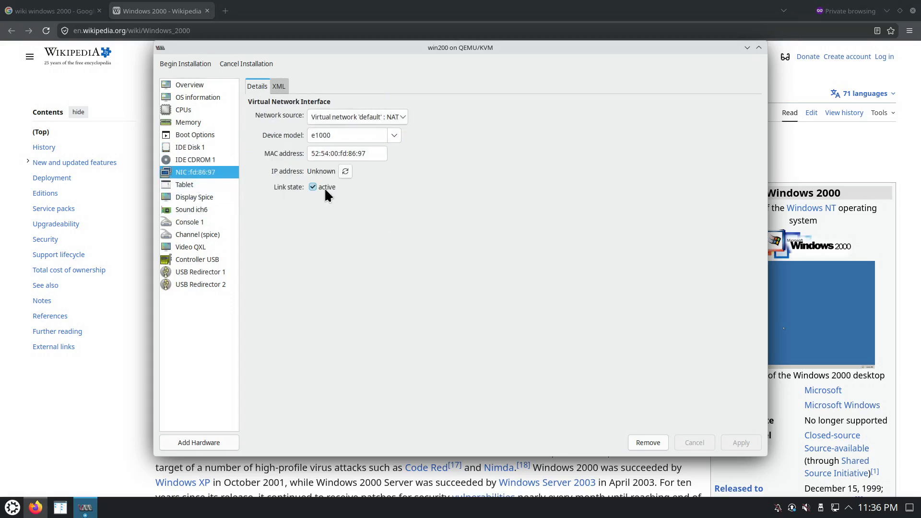
pyautogui.click(394, 136)
pyautogui.click(352, 180)
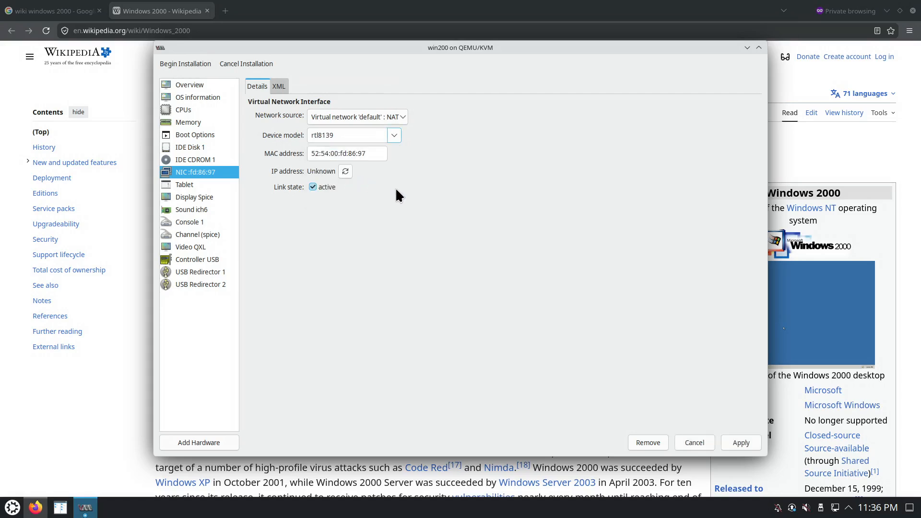
pyautogui.click(741, 444)
# Review the Tablet and Display Spice devices and examine the model options available for the video device.
pyautogui.click(203, 184)
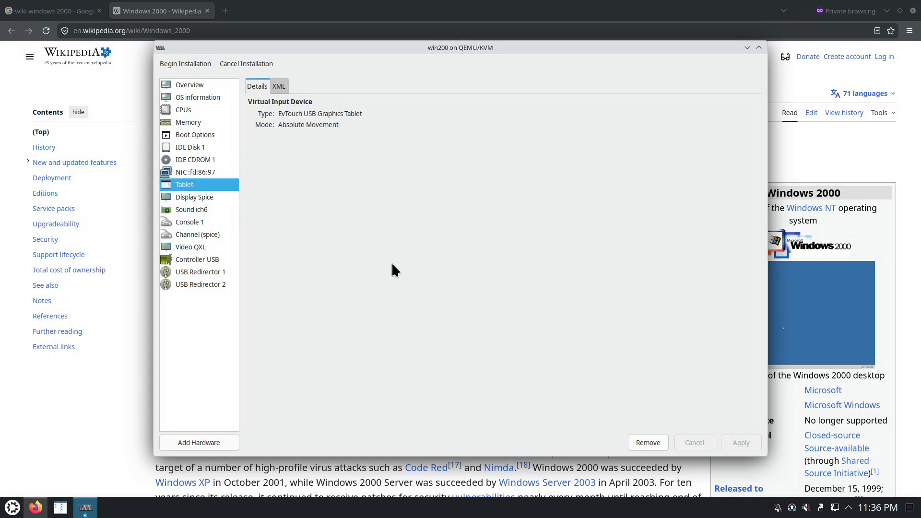
pyautogui.click(214, 199)
pyautogui.click(209, 189)
pyautogui.click(206, 247)
pyautogui.click(356, 116)
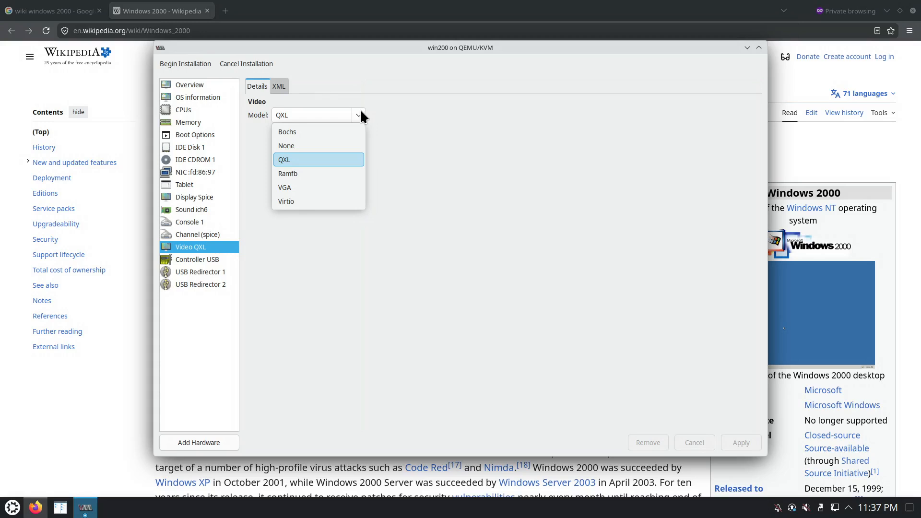
pyautogui.click(418, 121)
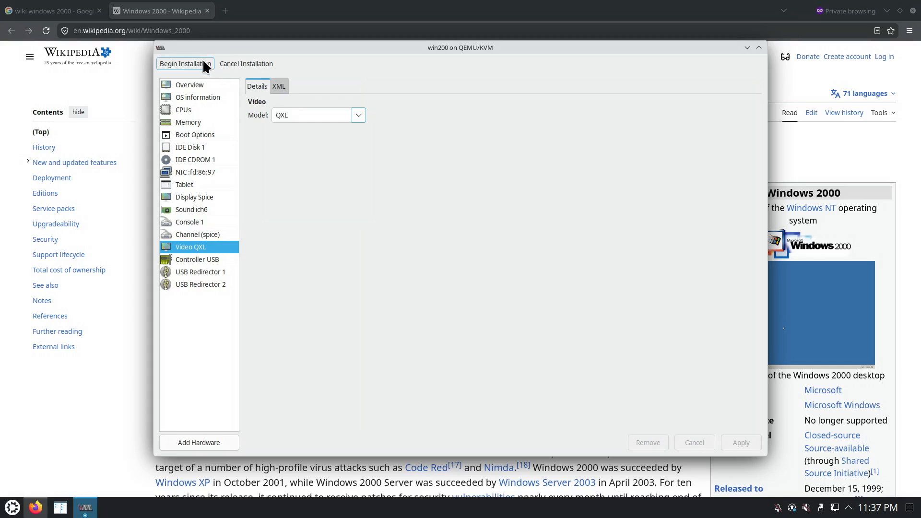
# Rename the virtual machine as win2000, apply the change and begin the installation.
pyautogui.click(195, 88)
pyautogui.click(325, 116)
pyautogui.write('000')
pyautogui.click(743, 439)
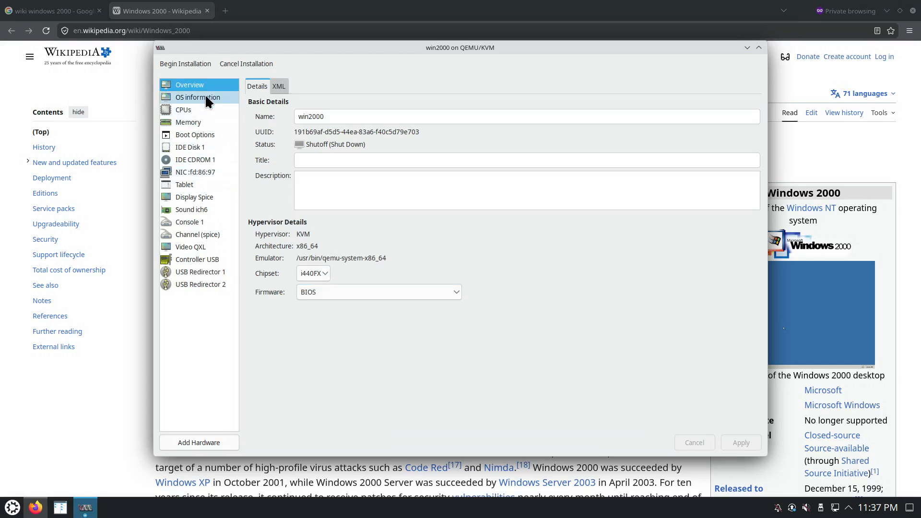
pyautogui.click(193, 64)
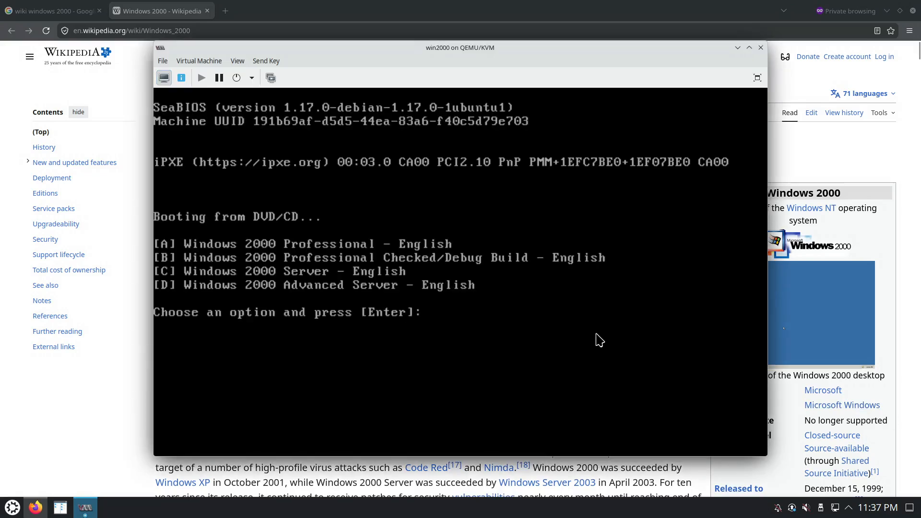
# Boot option A, Windows 2000 Professional - English, from the installation disc's edition list.
pyautogui.click(512, 300)
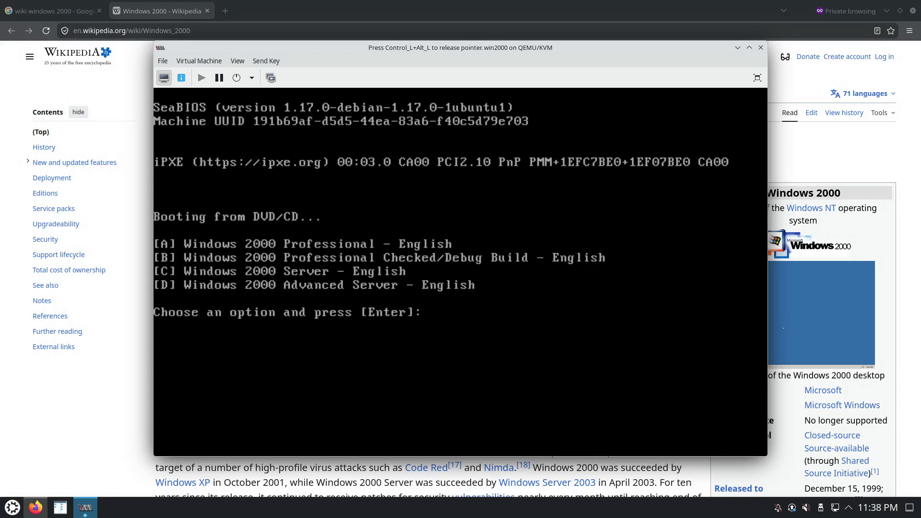
pyautogui.write('A')
pyautogui.press('Return')
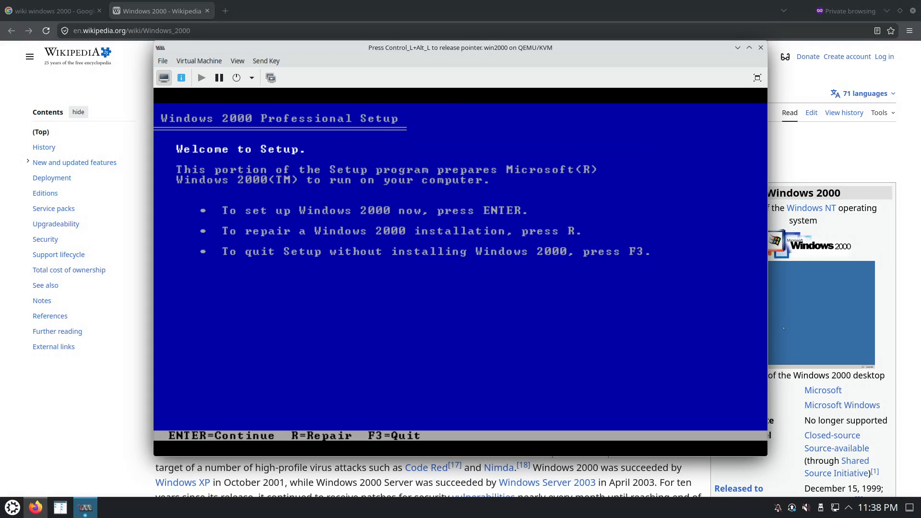
# Start Windows 2000 setup, continue despite the new hard disk caution and accept the license agreement.
pyautogui.press('Return')
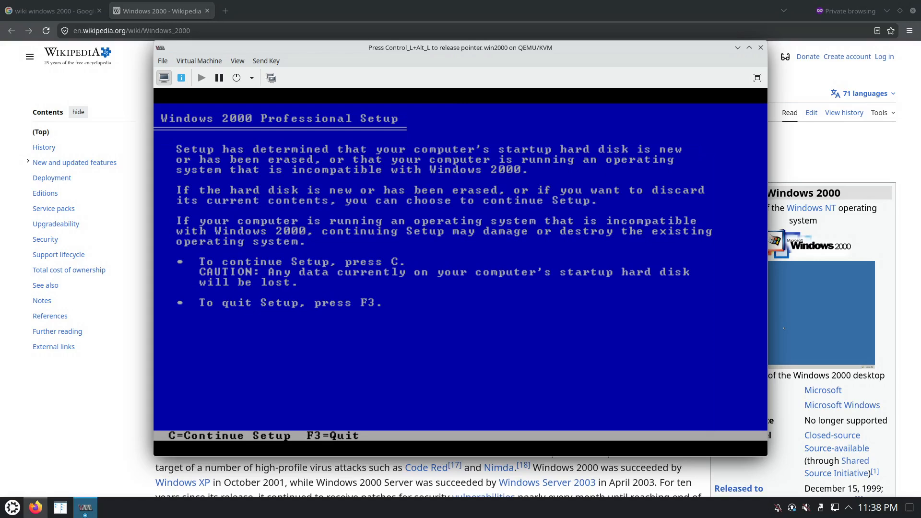
pyautogui.press('c')
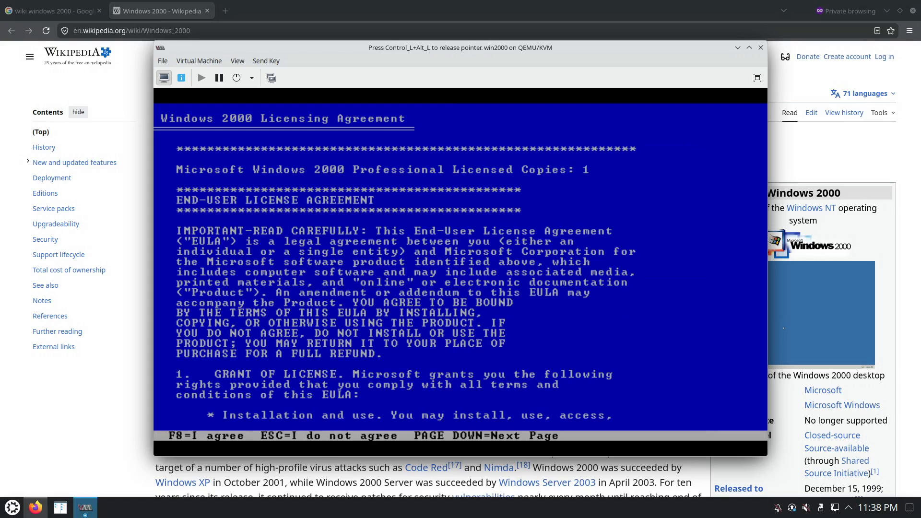
pyautogui.press('F8')
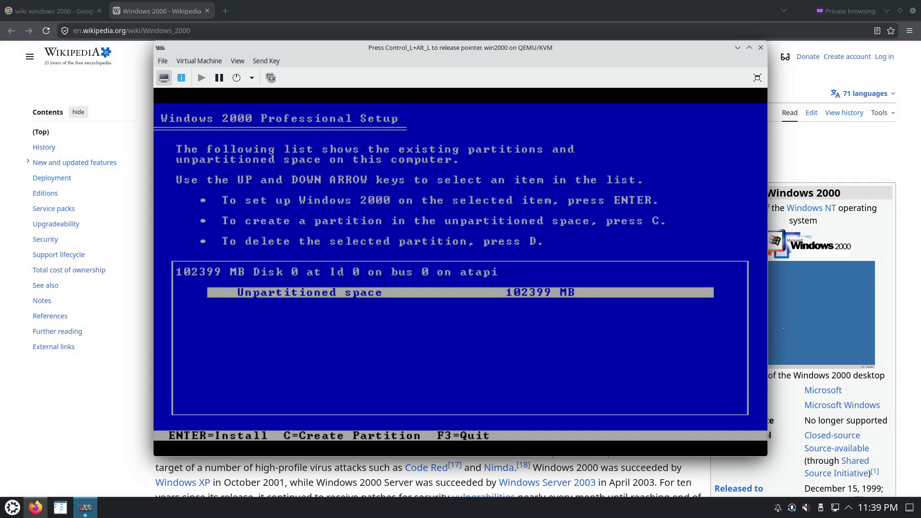
# Install Windows 2000 on the unpartitioned space formatted with the NTFS file system, and restart the machine.
pyautogui.press('Return')
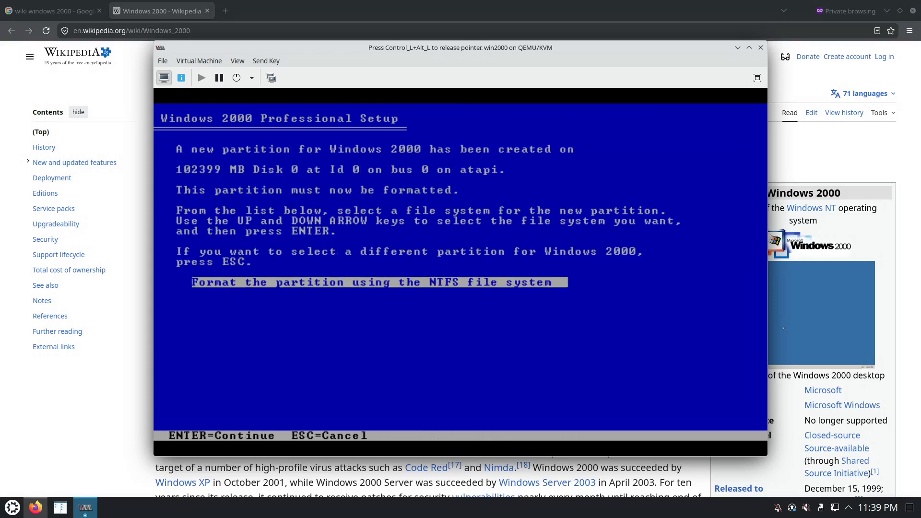
pyautogui.press('Return')
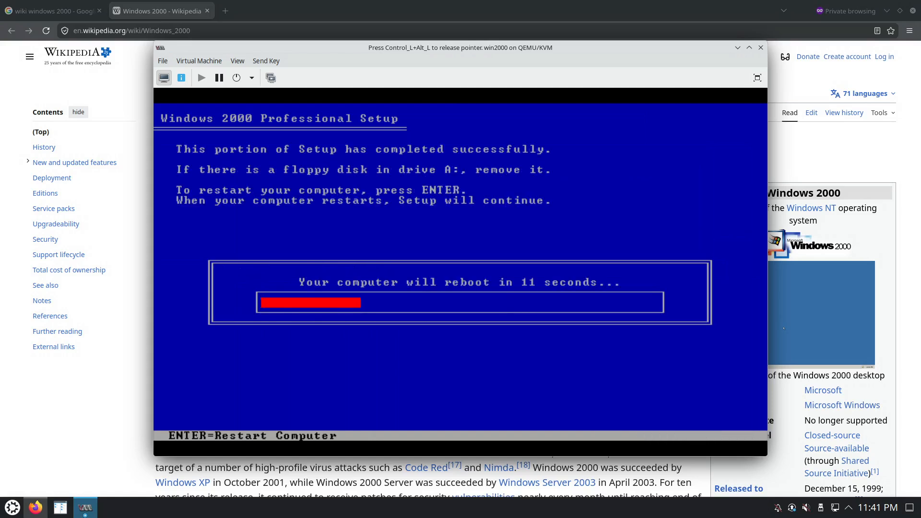
pyautogui.press('Return')
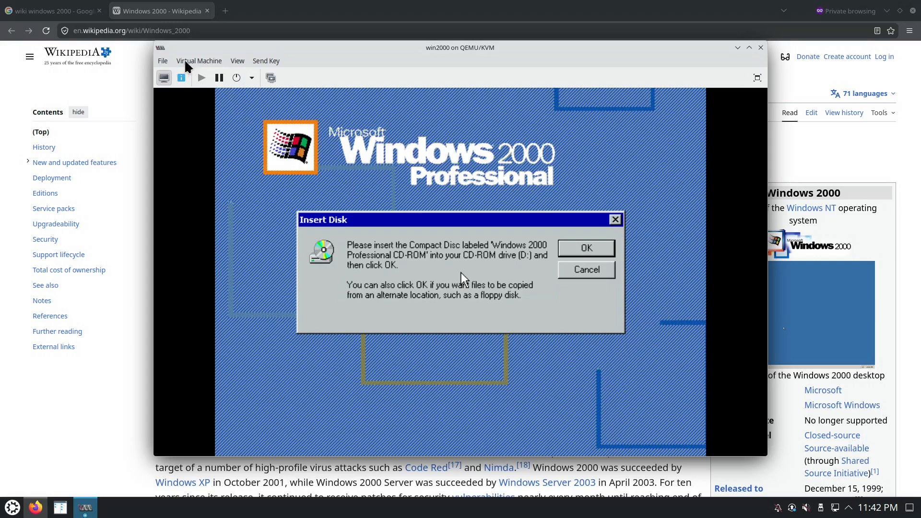
pyautogui.click(163, 62)
pyautogui.moveTo(199, 61)
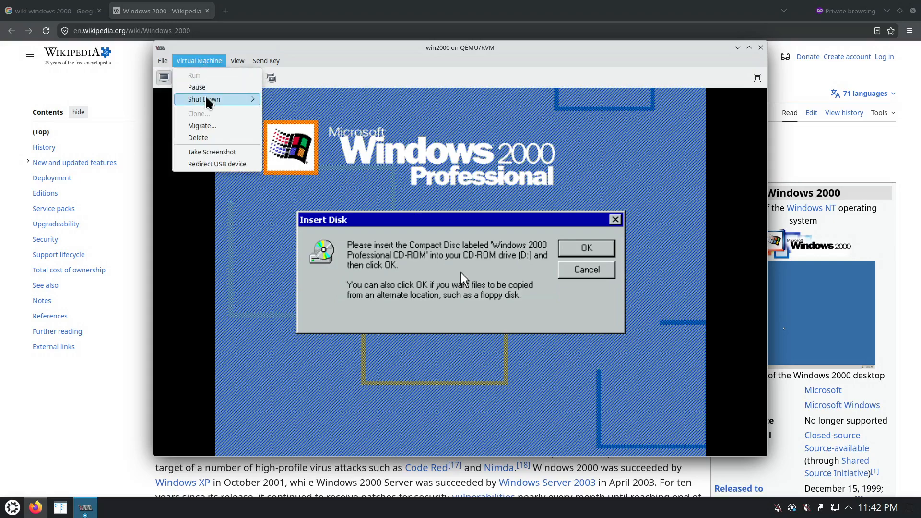
pyautogui.click(96, 508)
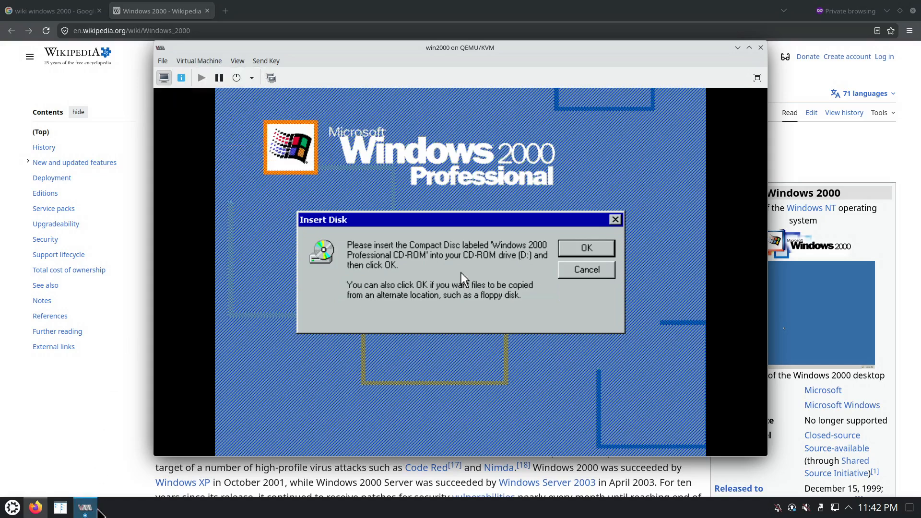
pyautogui.click(94, 508)
pyautogui.rightClick(377, 234)
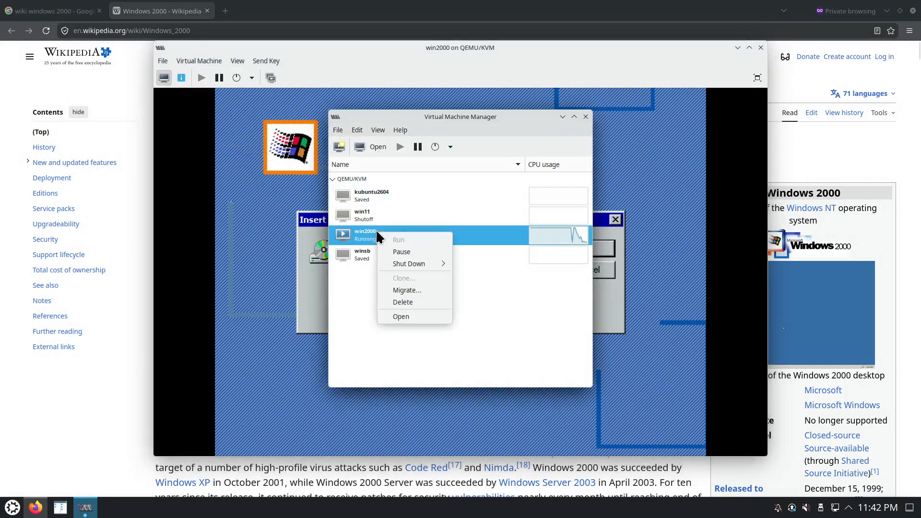
pyautogui.click(402, 318)
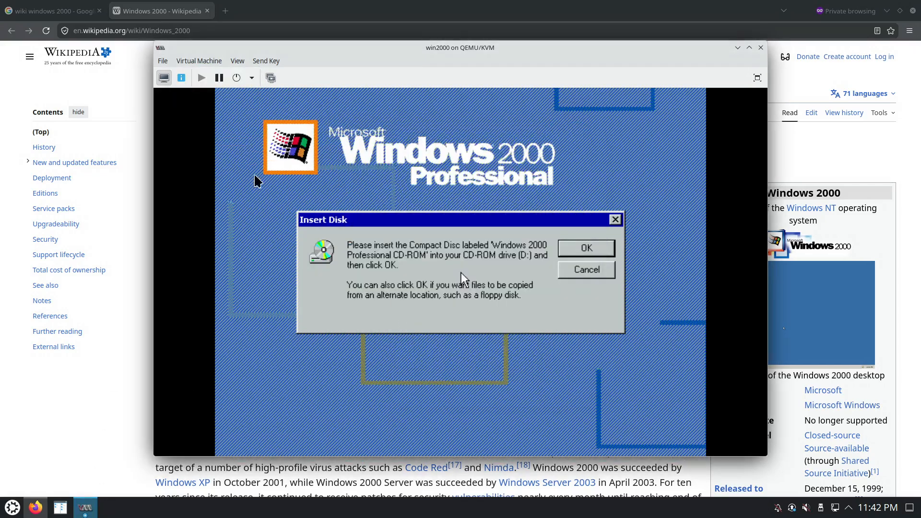
# Attach w2000sp4.iso as the source media of IDE CDROM 1 in the win2000 hardware details and apply it.
pyautogui.click(181, 78)
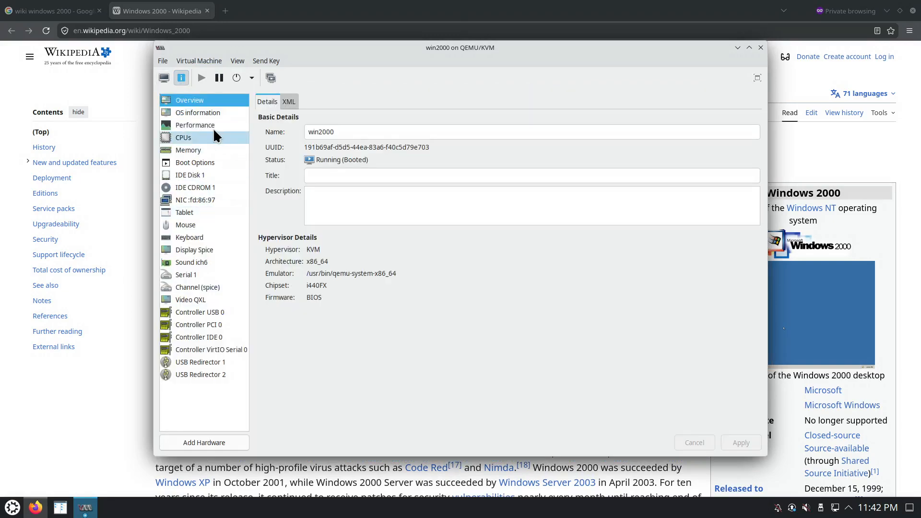
pyautogui.click(206, 176)
pyautogui.click(205, 187)
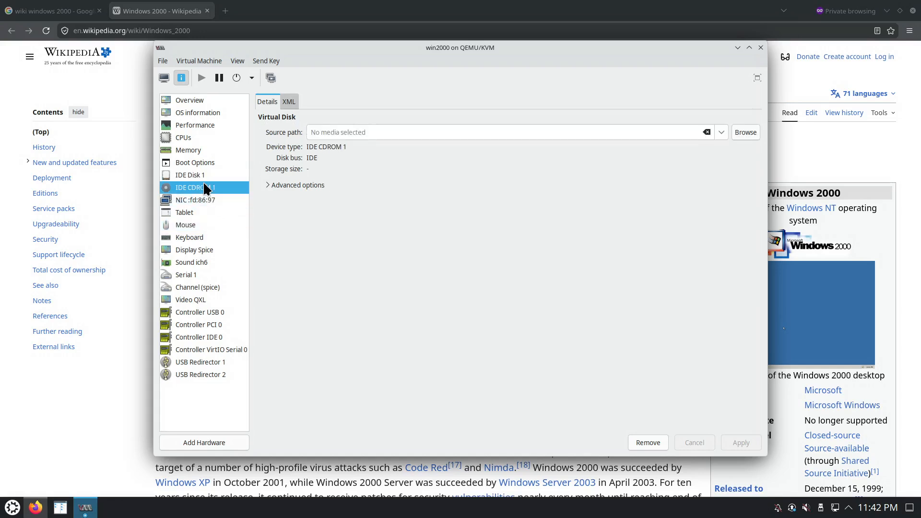
pyautogui.click(721, 133)
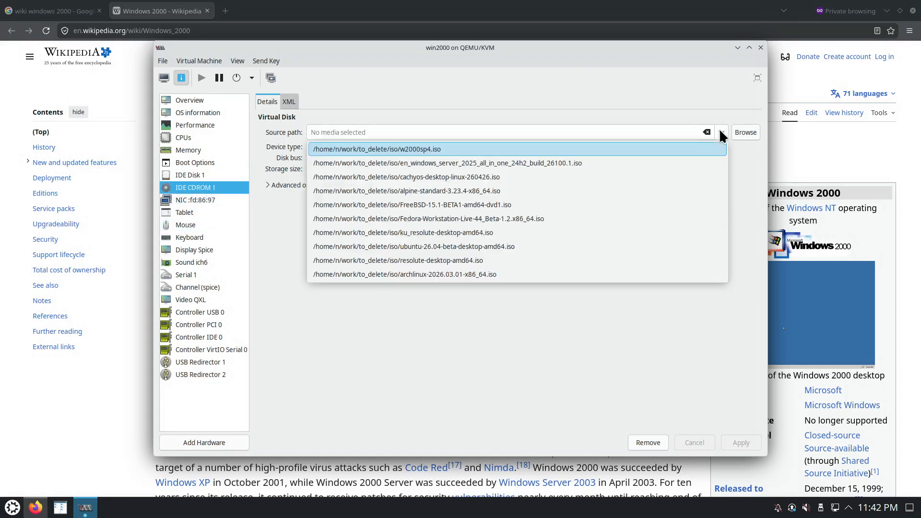
pyautogui.click(542, 149)
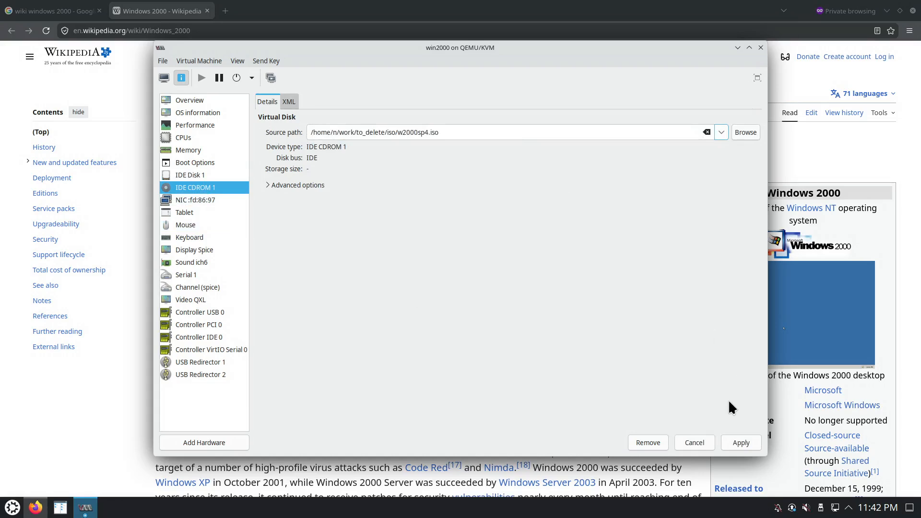
pyautogui.click(740, 442)
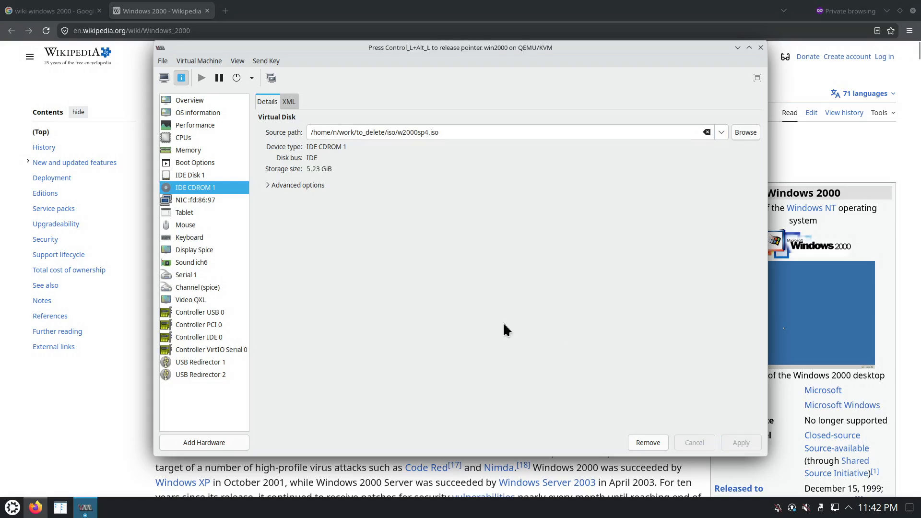
# Return to the guest console, answer the Insert Disk request and continue past the Setup Wizard's welcome page.
pyautogui.click(164, 76)
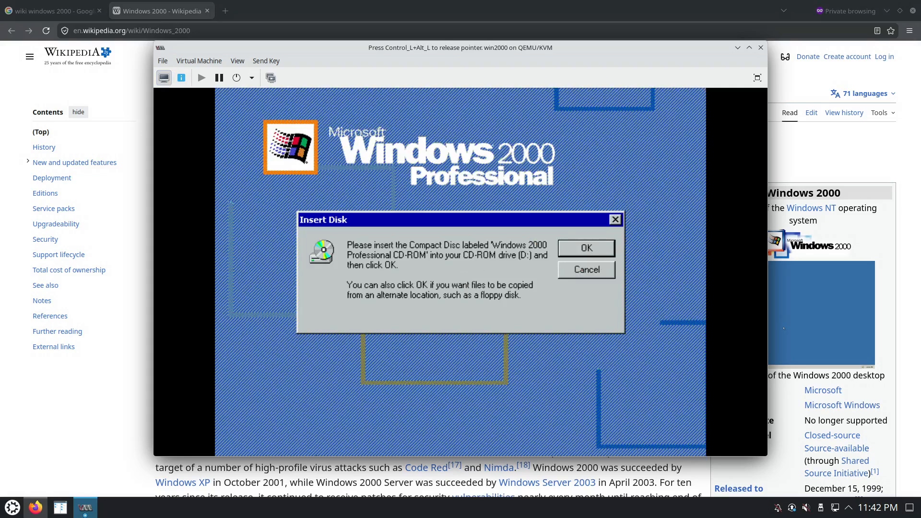
pyautogui.press('Tab')
pyautogui.press('Tab')
pyautogui.press('Return')
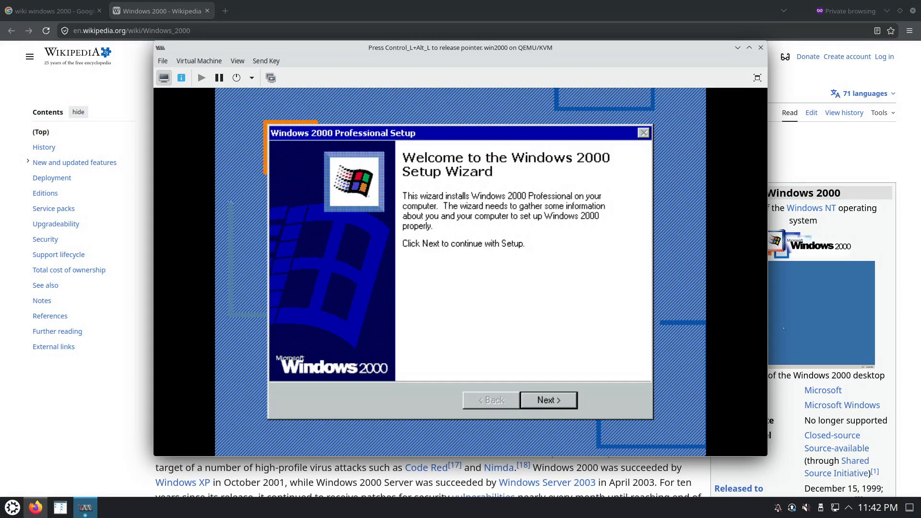
pyautogui.press('Return')
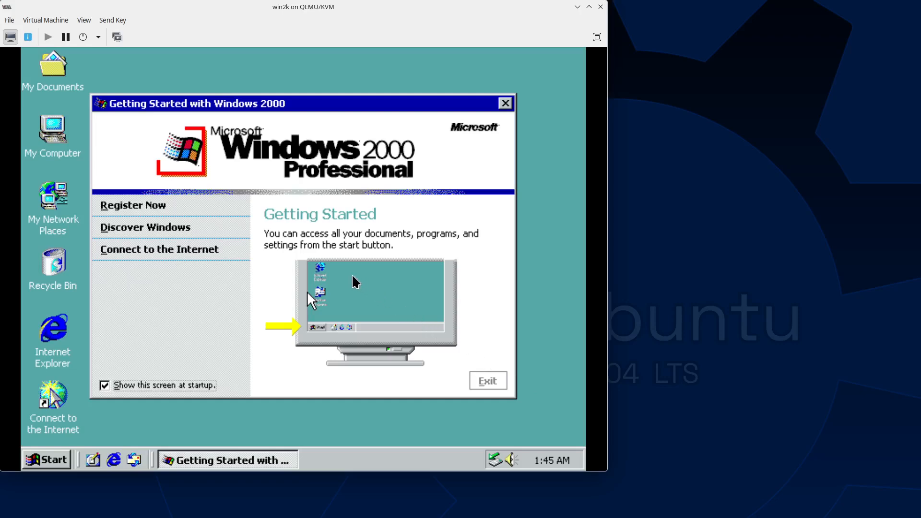
# Release the pointer from the win2k guest and open that virtual machine's hardware details.
pyautogui.click(288, 162)
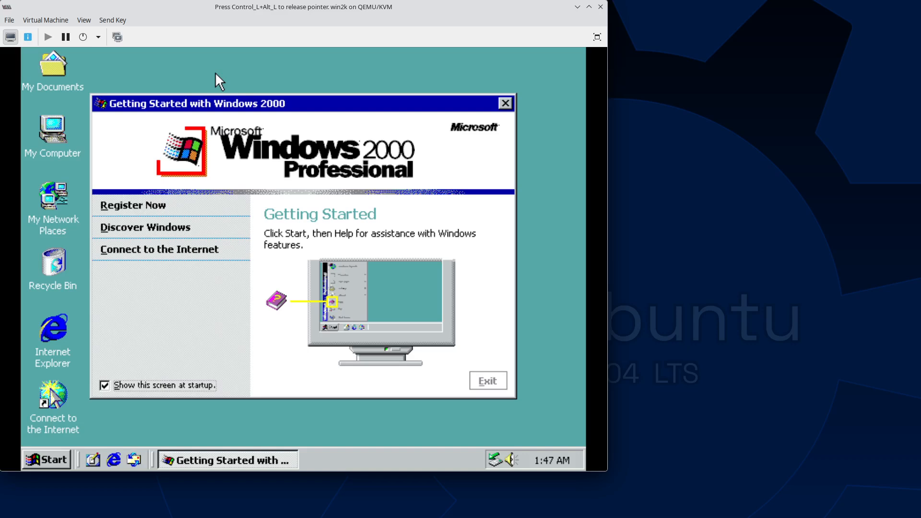
pyautogui.hotkey('ctrl', 'alt')
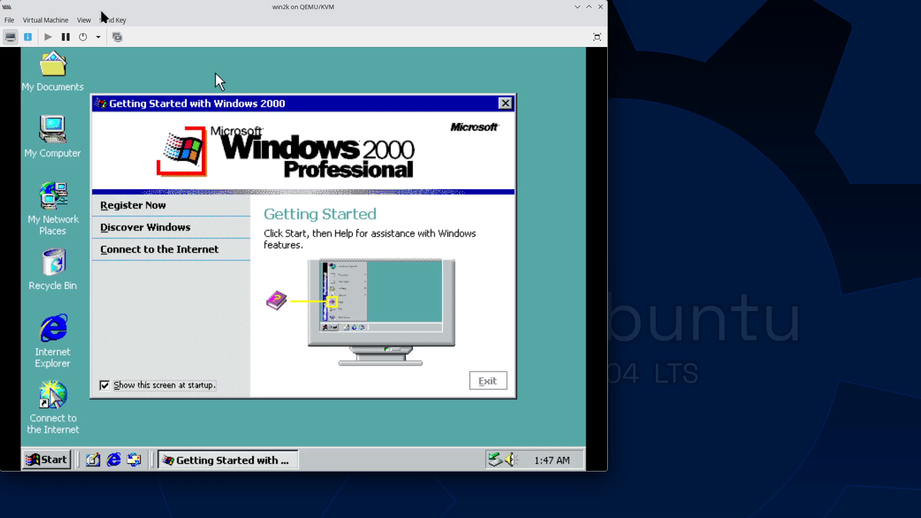
pyautogui.click(28, 37)
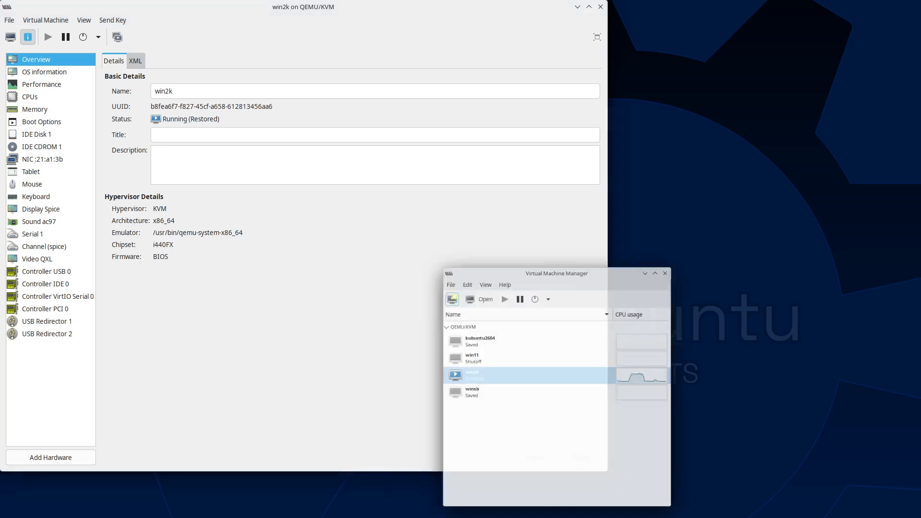
# Start creating a new virtual machine from local install media and choose w2000sp4.iso from the iso storage pool.
pyautogui.moveTo(617, 203); pyautogui.dragTo(298, 63)
pyautogui.click(176, 78)
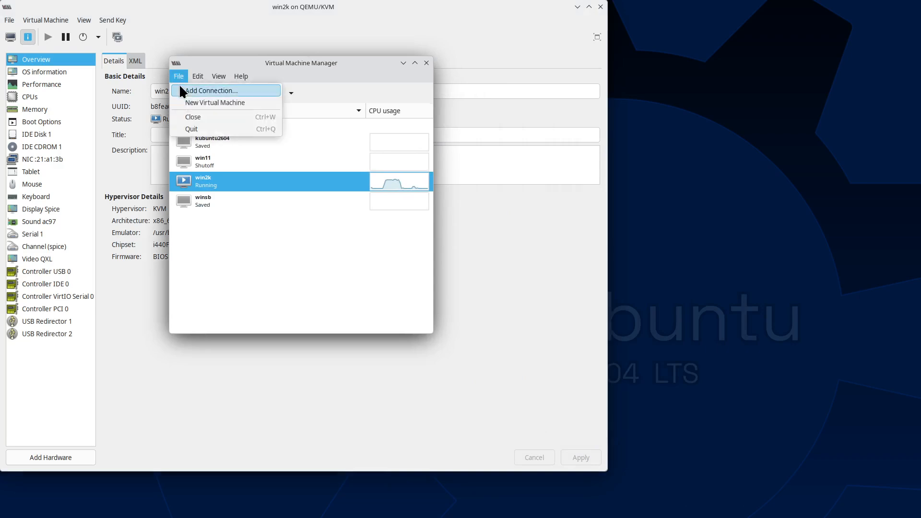
pyautogui.click(192, 97)
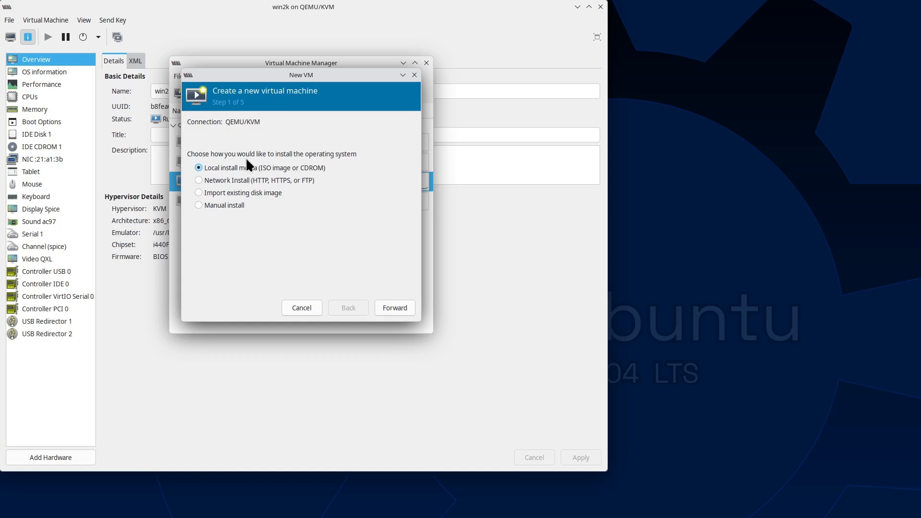
pyautogui.click(398, 309)
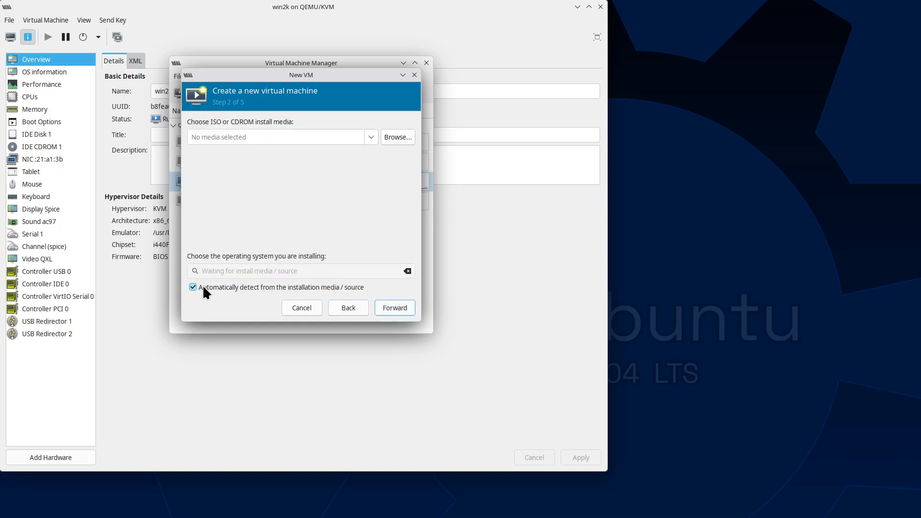
pyautogui.click(388, 137)
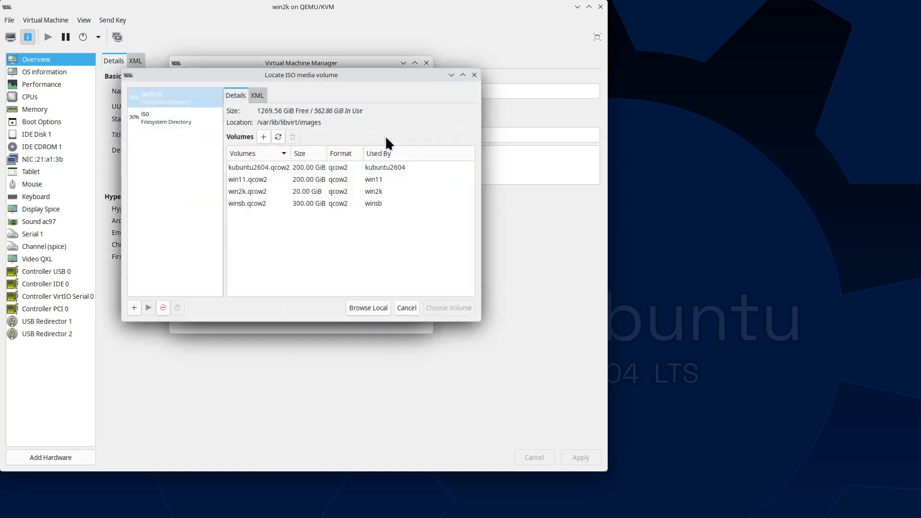
pyautogui.click(174, 118)
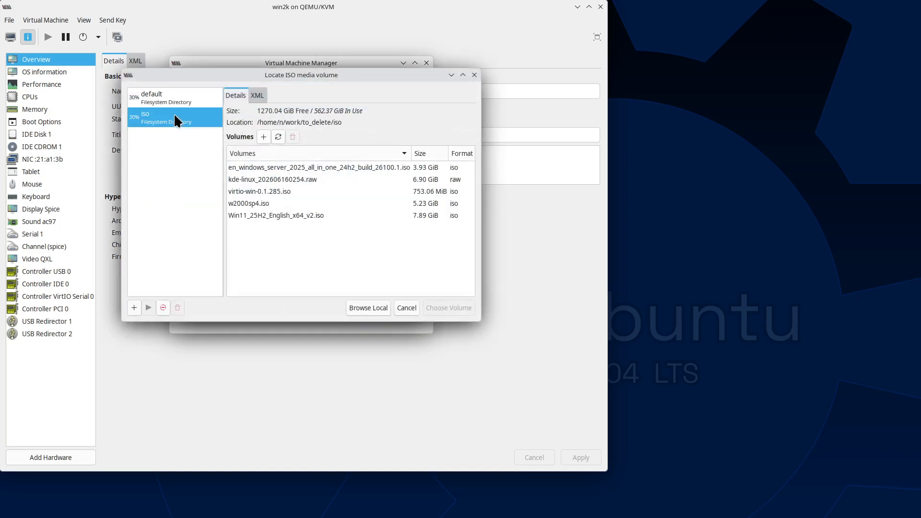
pyautogui.click(273, 199)
pyautogui.click(435, 309)
# Replace automatic OS detection with Microsoft Windows 2000 from the end-of-life systems, and dismiss the new machine wizard and the manager window.
pyautogui.click(192, 288)
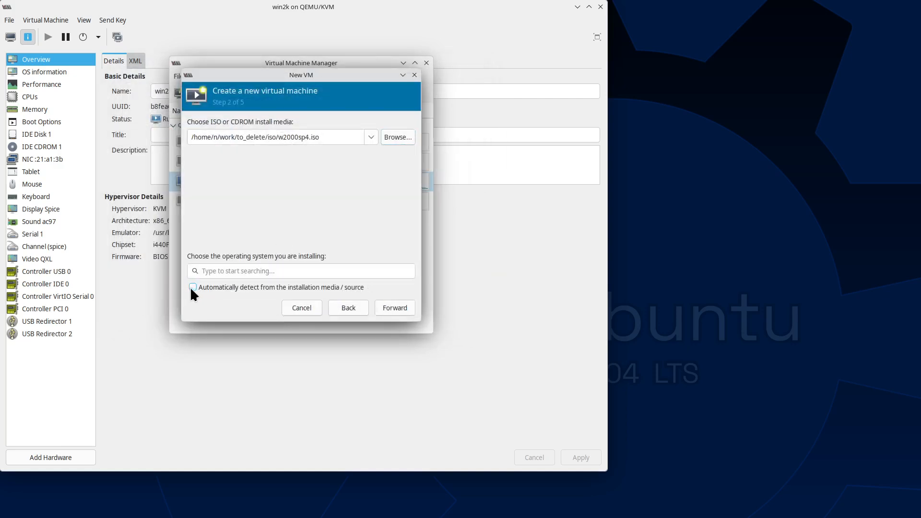
pyautogui.click(228, 272)
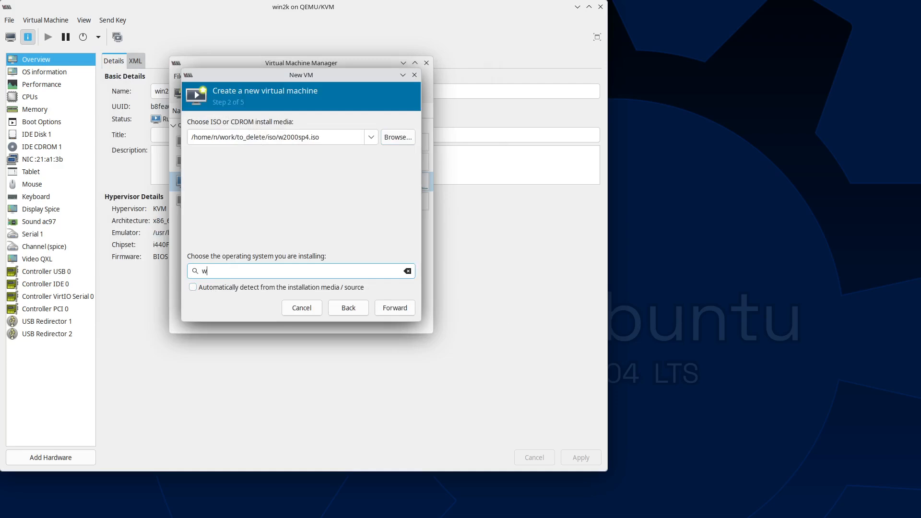
pyautogui.write('win2k')
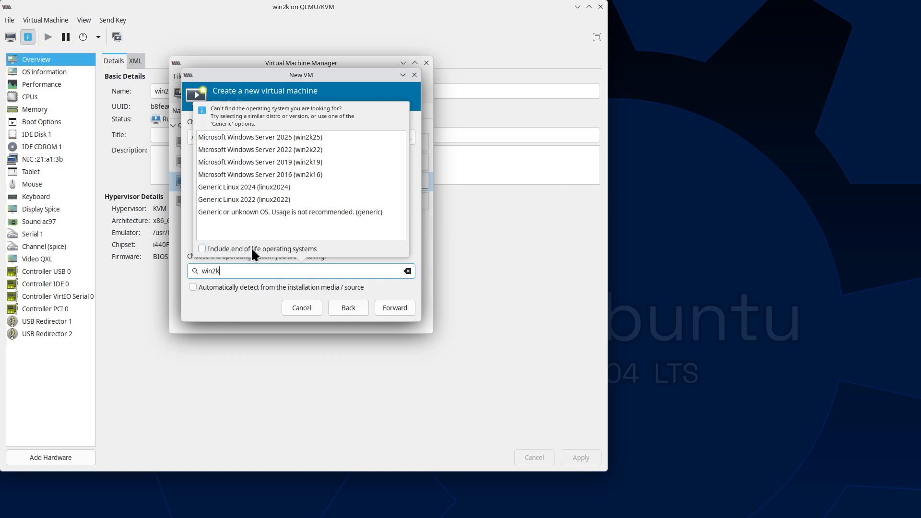
pyautogui.click(202, 249)
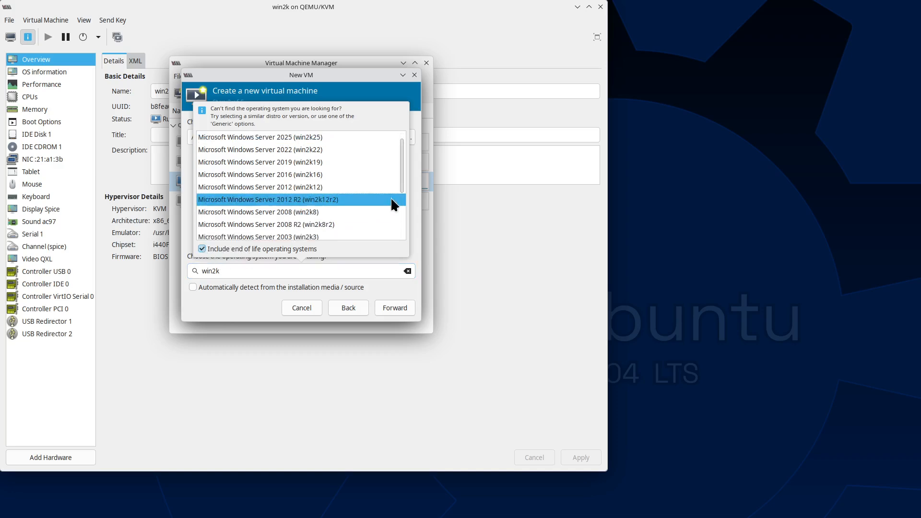
pyautogui.scroll(1, 403, 165)
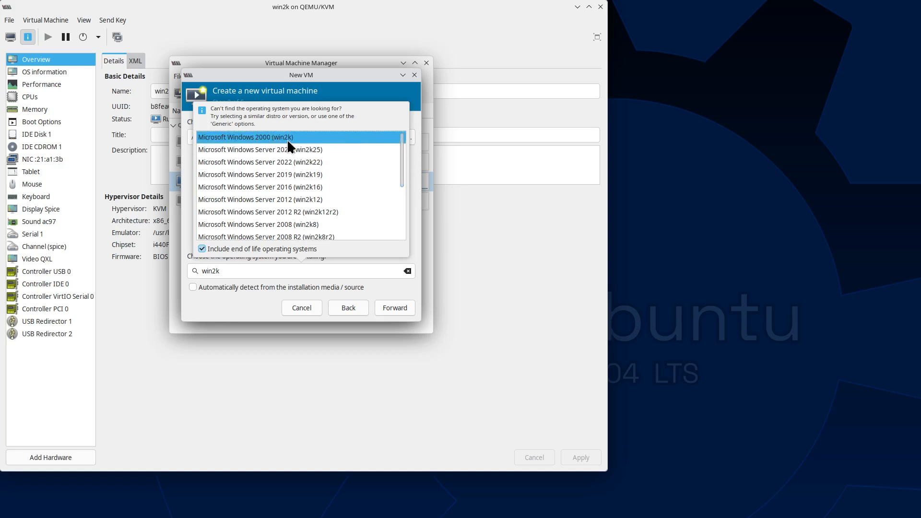
pyautogui.click(287, 138)
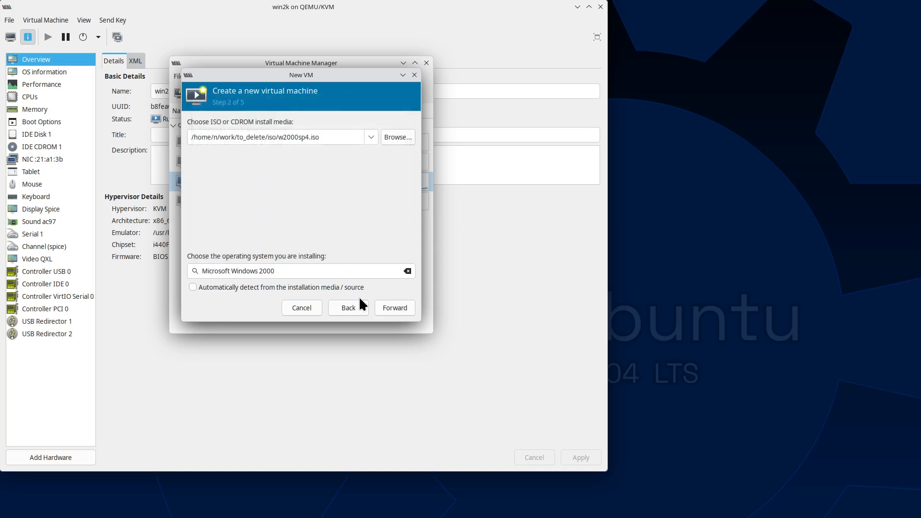
pyautogui.click(414, 74)
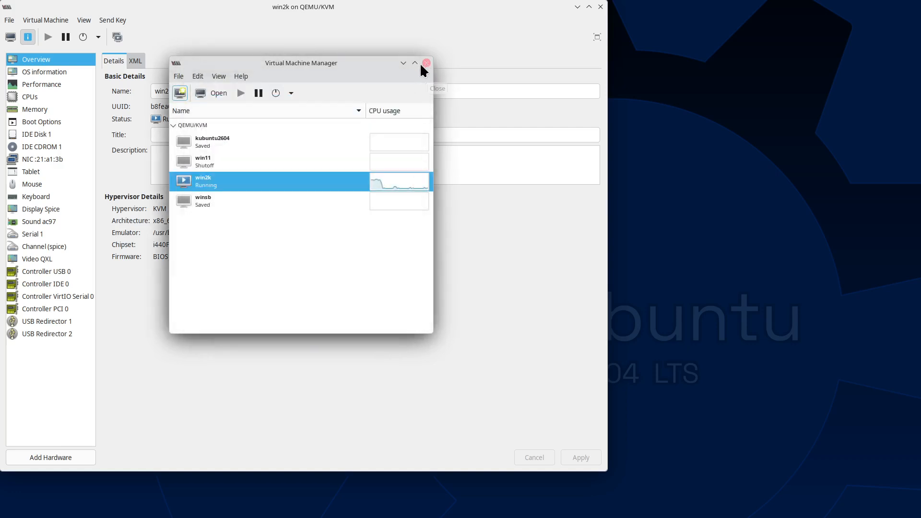
pyautogui.click(403, 62)
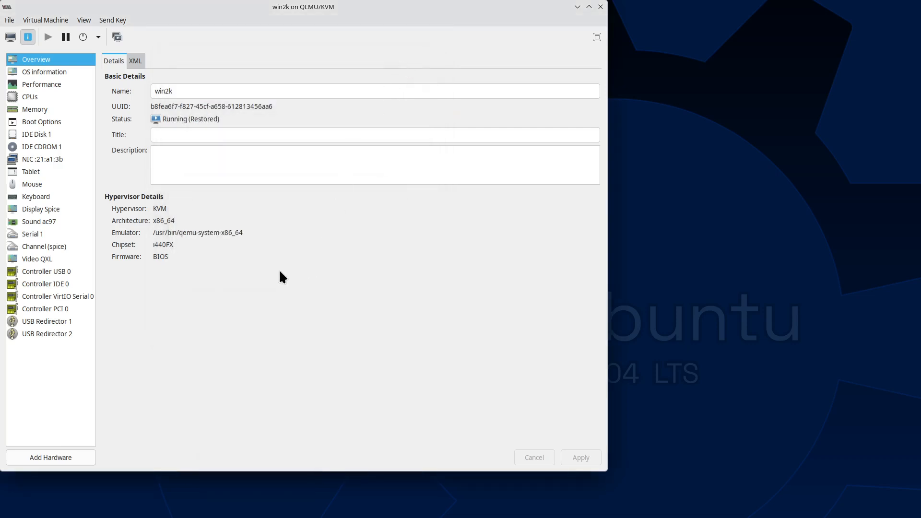
# Review win2k's OS information, performance, CPU, memory, boot order, IDE disk and IDE CDROM settings.
pyautogui.click(63, 70)
pyautogui.click(51, 81)
pyautogui.click(39, 93)
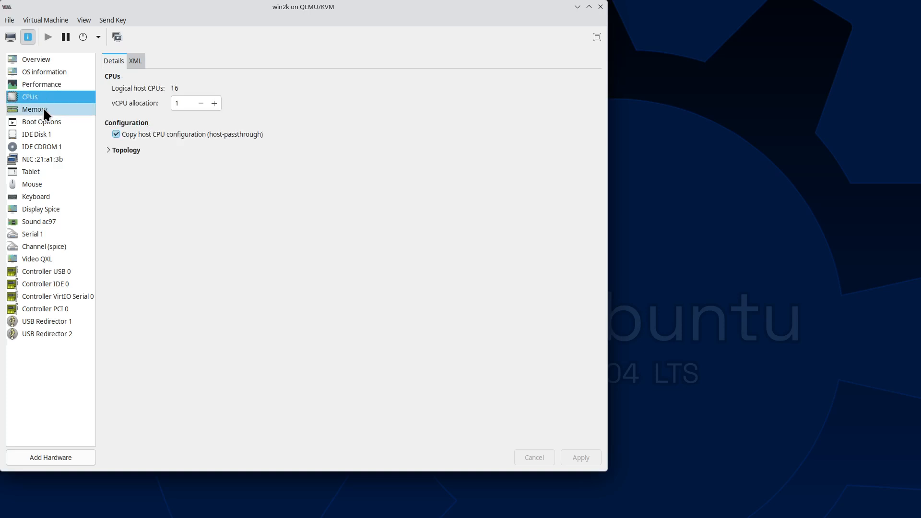
pyautogui.click(50, 113)
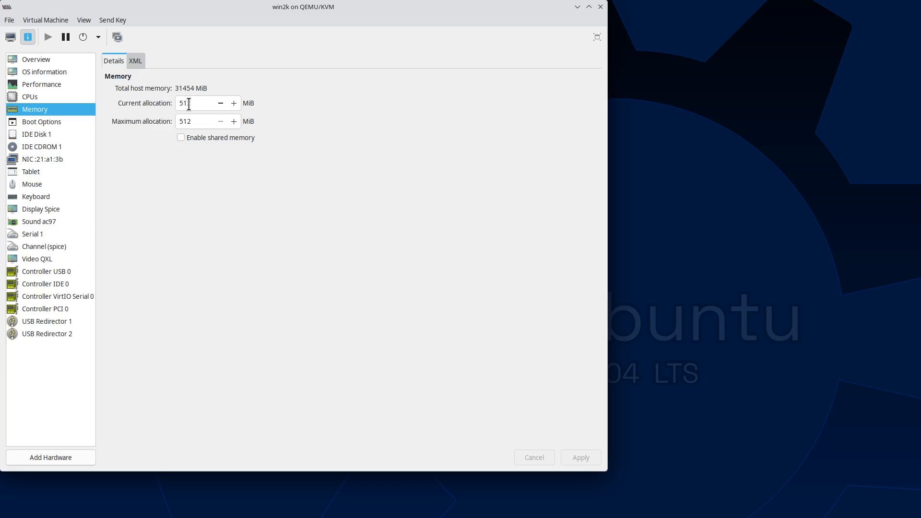
pyautogui.click(58, 122)
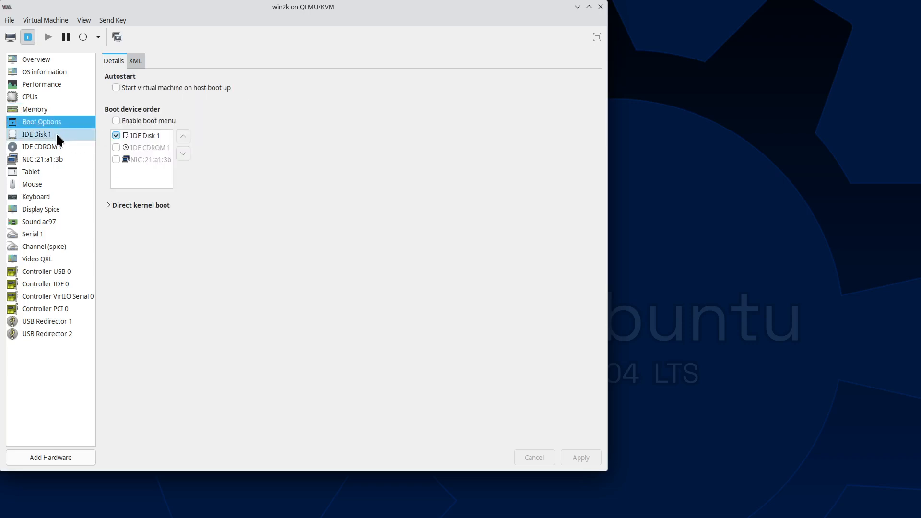
pyautogui.click(57, 138)
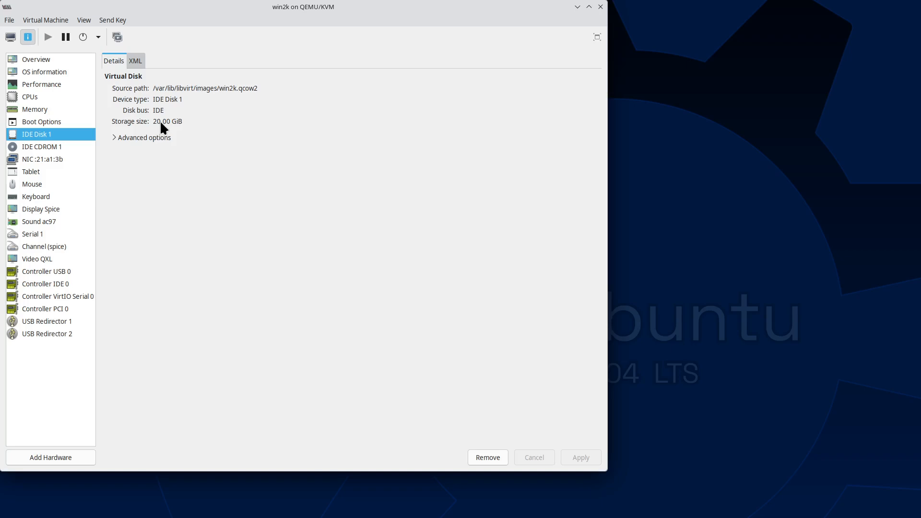
pyautogui.click(40, 147)
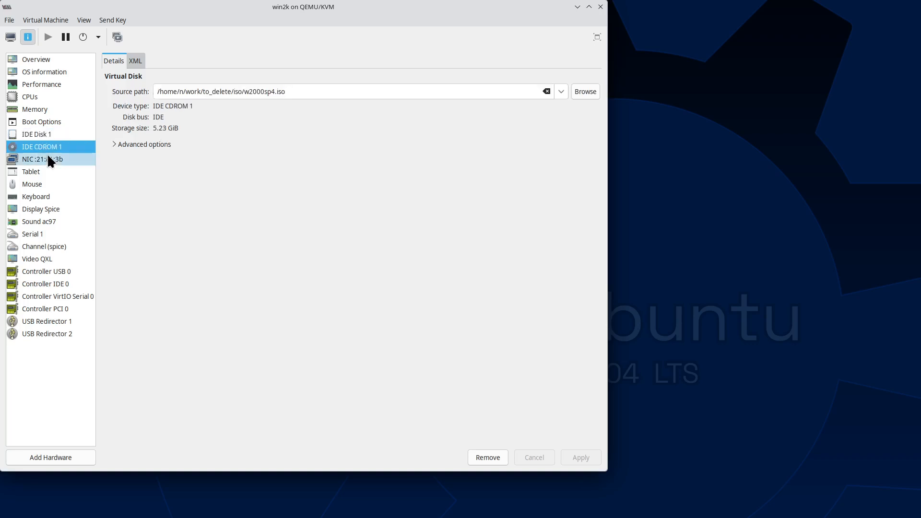
# Inspect the virtual network interface of win2k and the device models available for it, without changing the model.
pyautogui.click(47, 159)
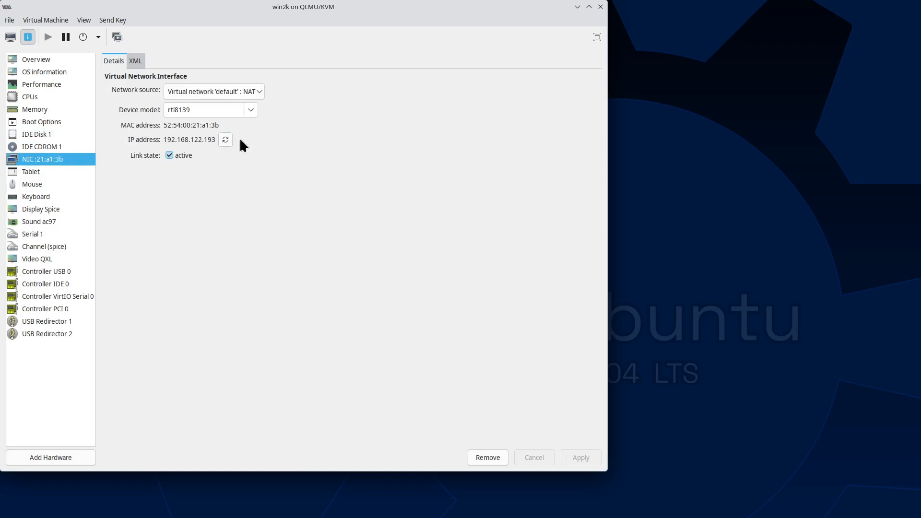
pyautogui.click(250, 110)
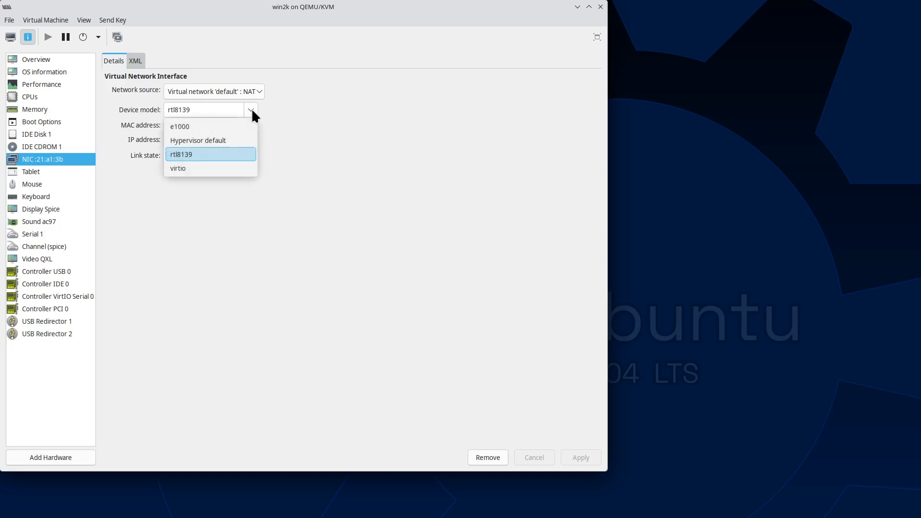
pyautogui.press('Up')
pyautogui.press('Up')
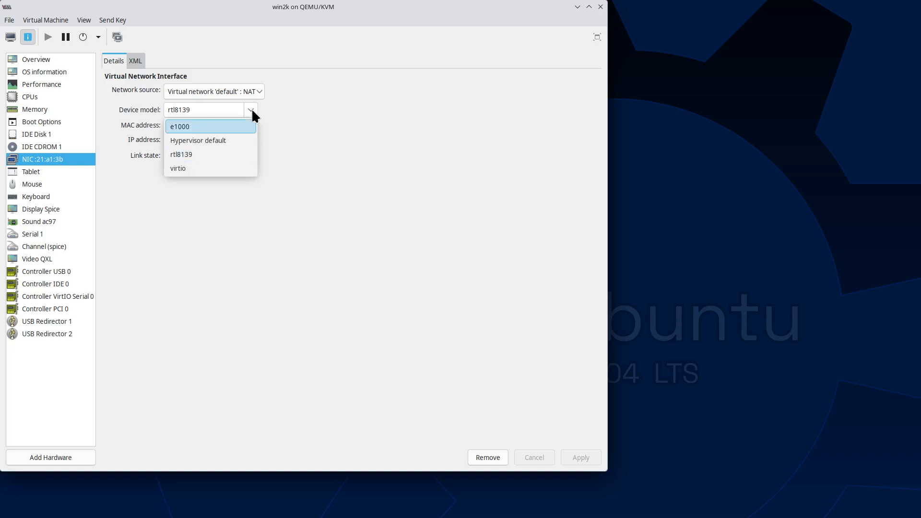
pyautogui.press('Escape')
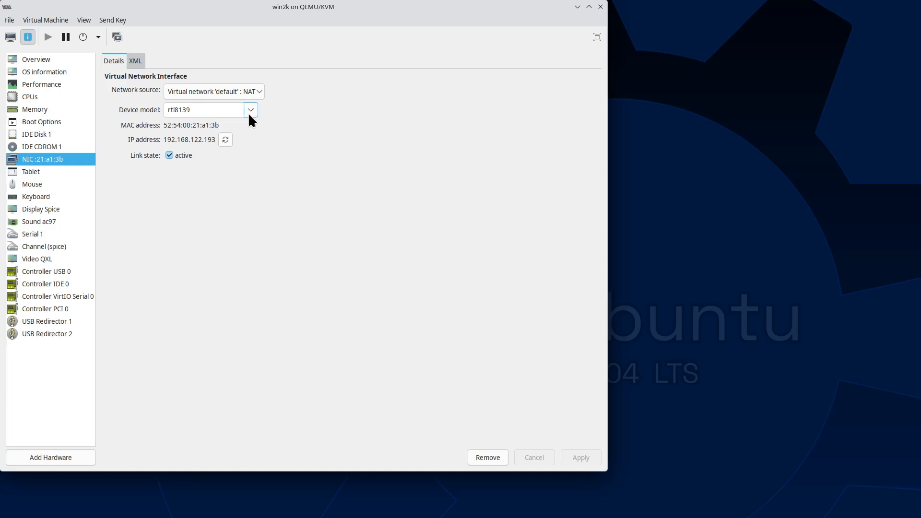
# Compare the types and movement modes of win2k's tablet and mouse devices, and check its keyboard device.
pyautogui.click(52, 174)
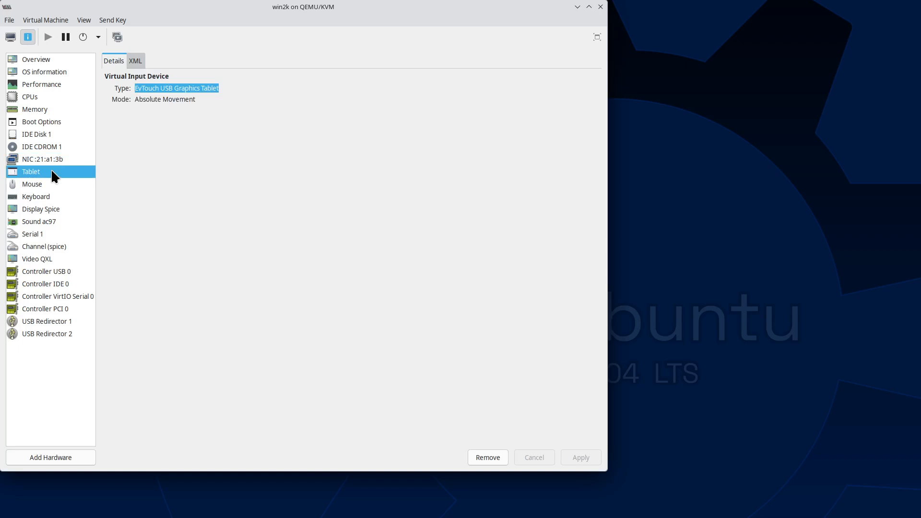
pyautogui.click(58, 186)
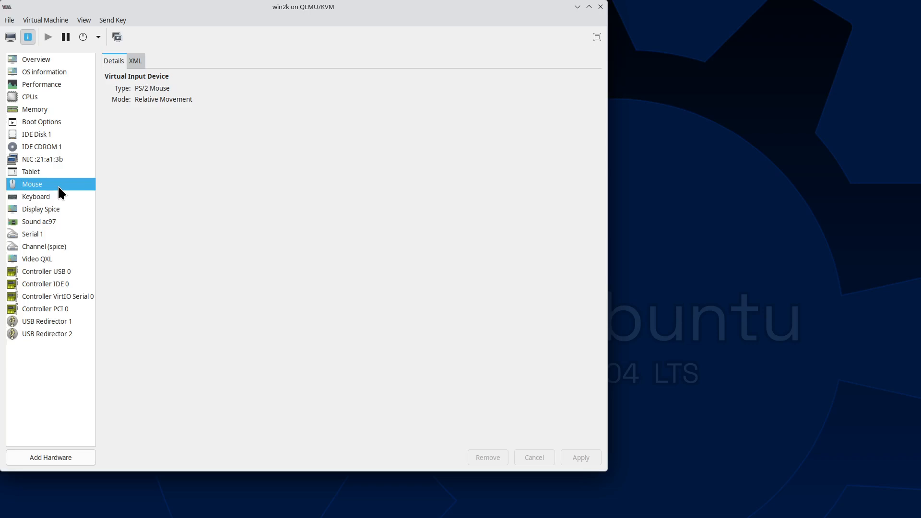
pyautogui.click(57, 174)
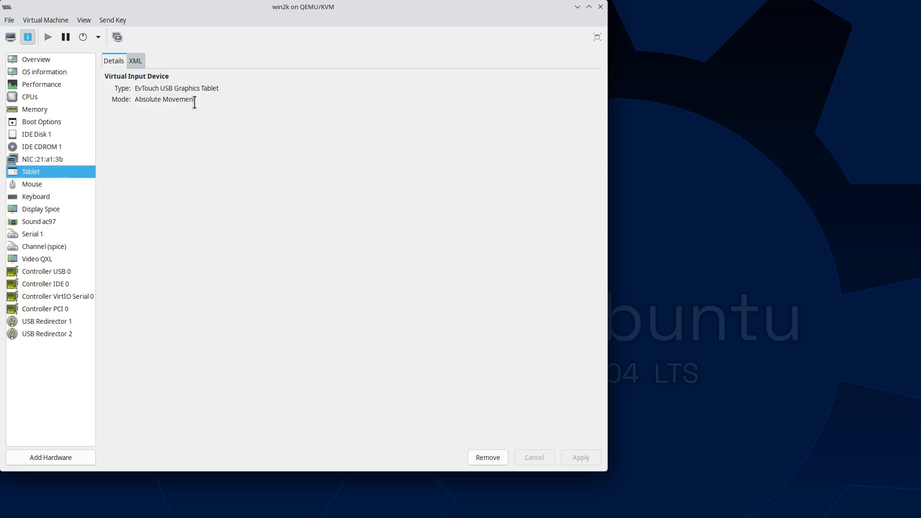
pyautogui.click(57, 186)
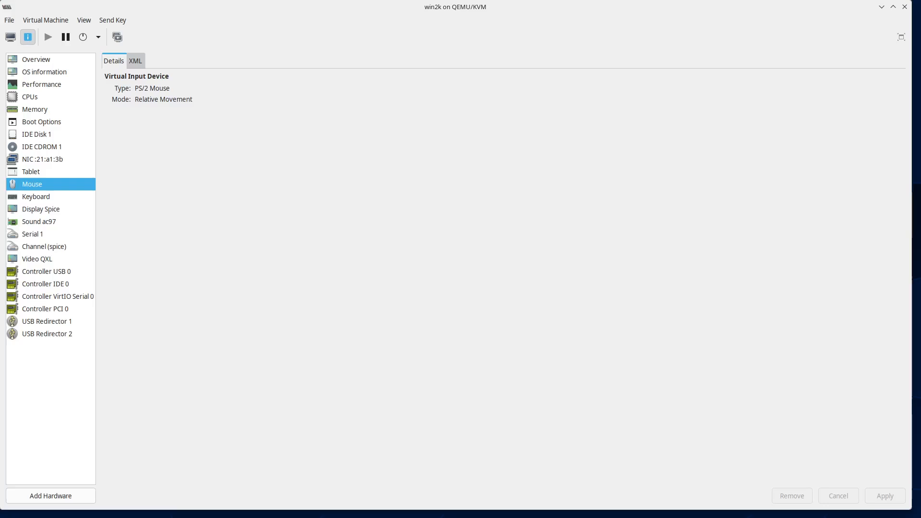
pyautogui.click(55, 197)
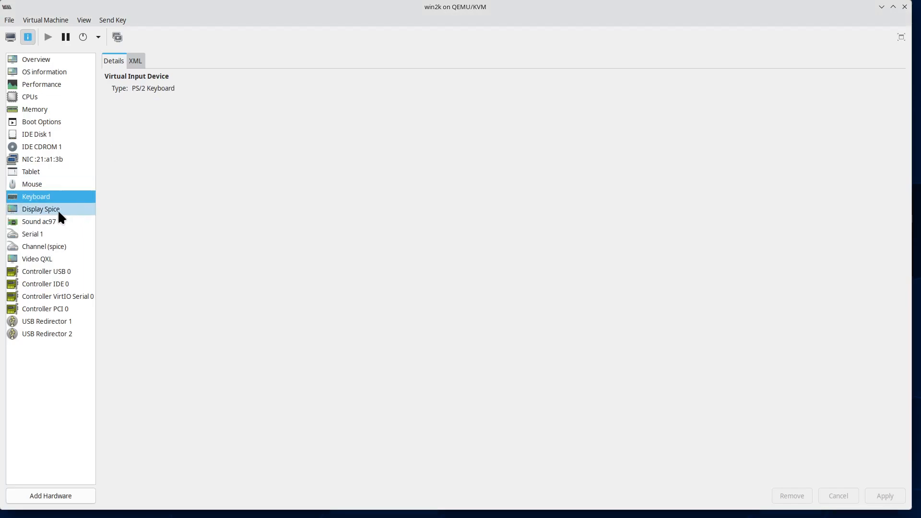
# Inspect win2k's sound device and the models available for it, without changing the selected model.
pyautogui.click(56, 219)
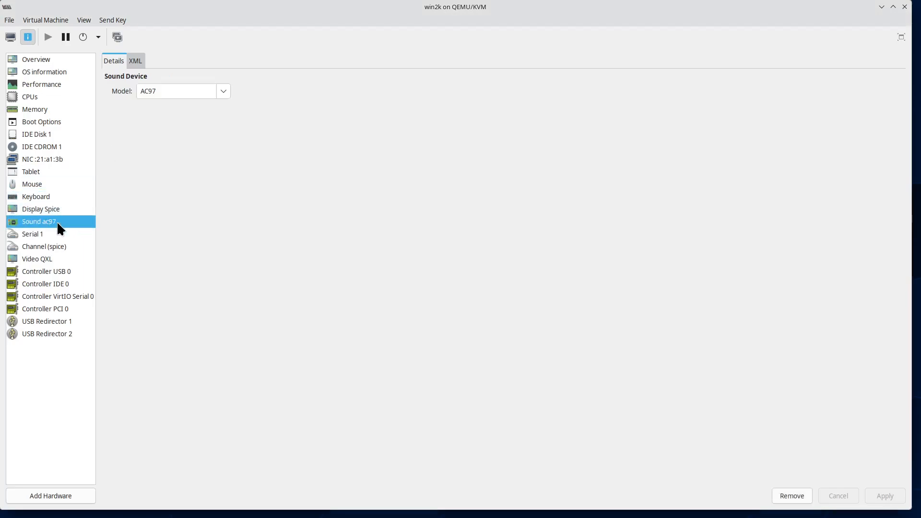
pyautogui.click(223, 91)
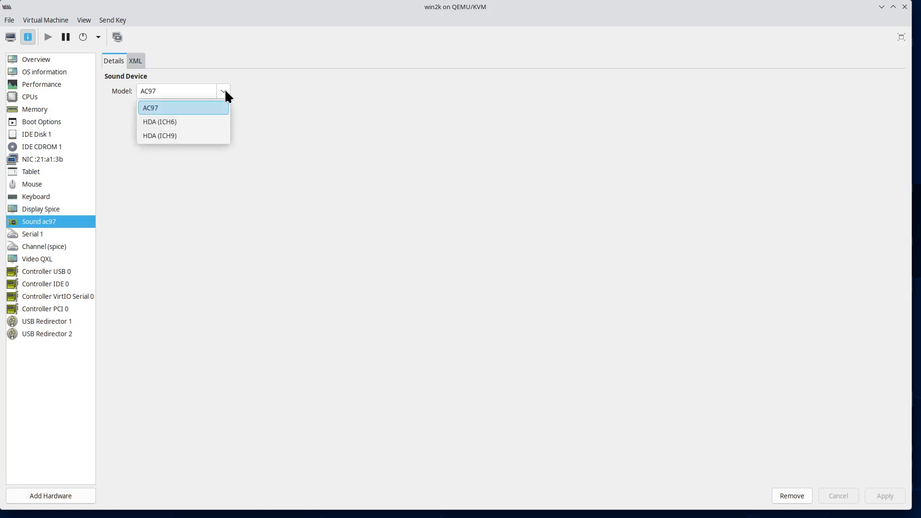
pyautogui.press('Down')
pyautogui.press('Down')
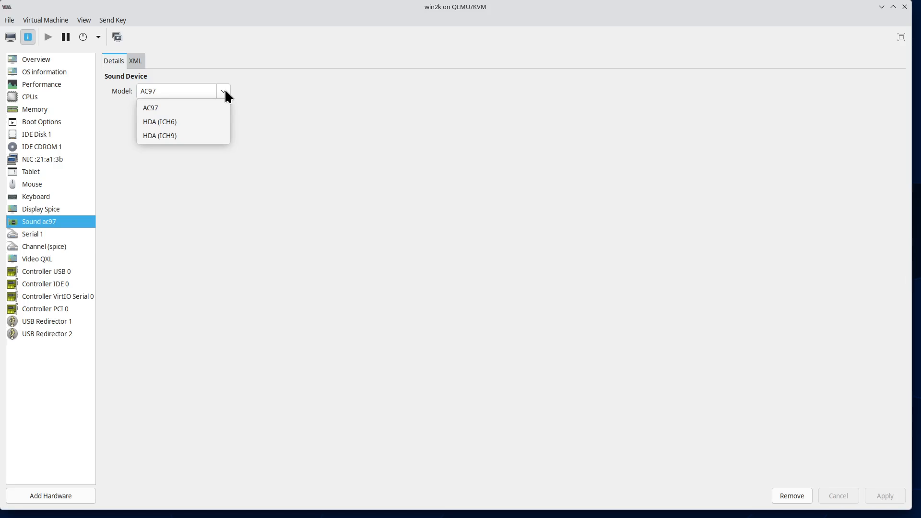
pyautogui.click(225, 90)
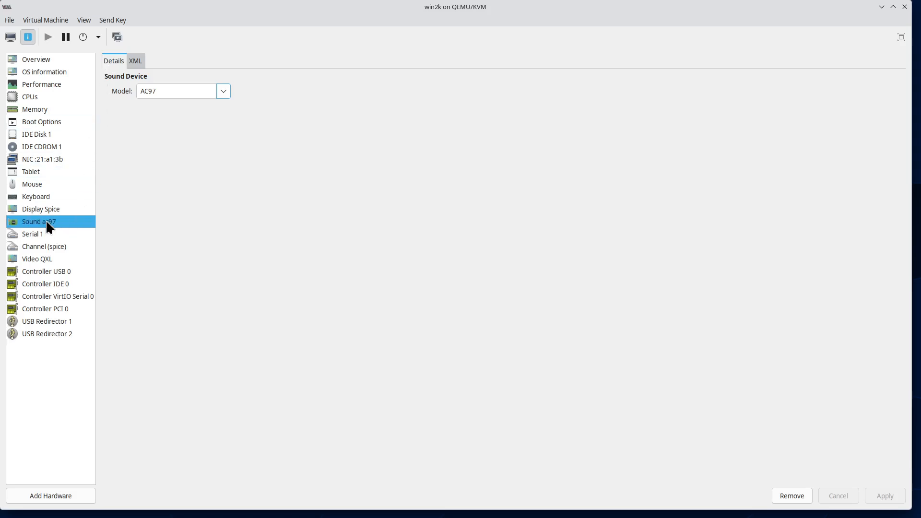
pyautogui.click(224, 91)
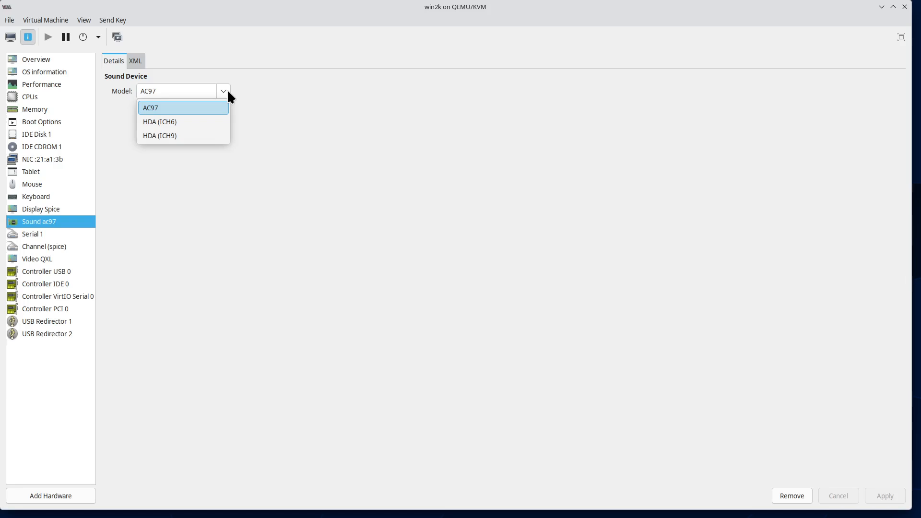
# Recheck the network interface's device model and the IDE Disk 1 details of win2k.
pyautogui.click(49, 159)
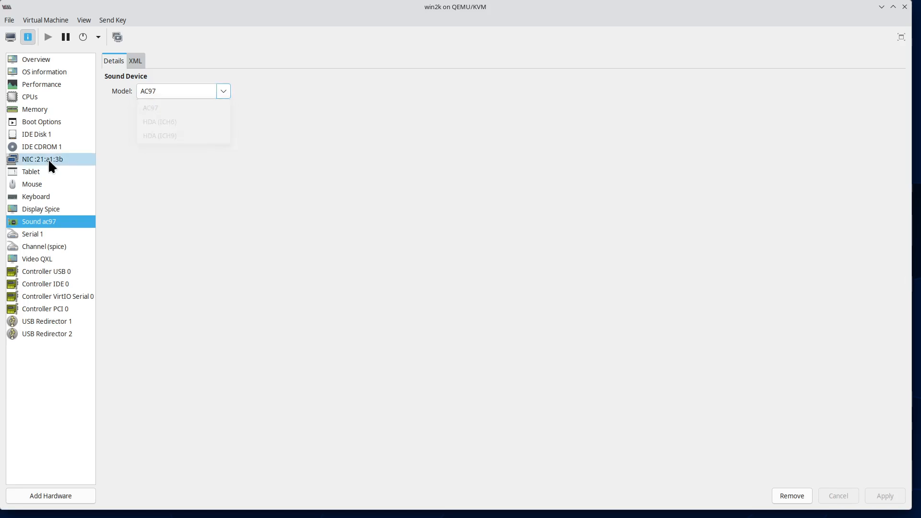
pyautogui.click(62, 160)
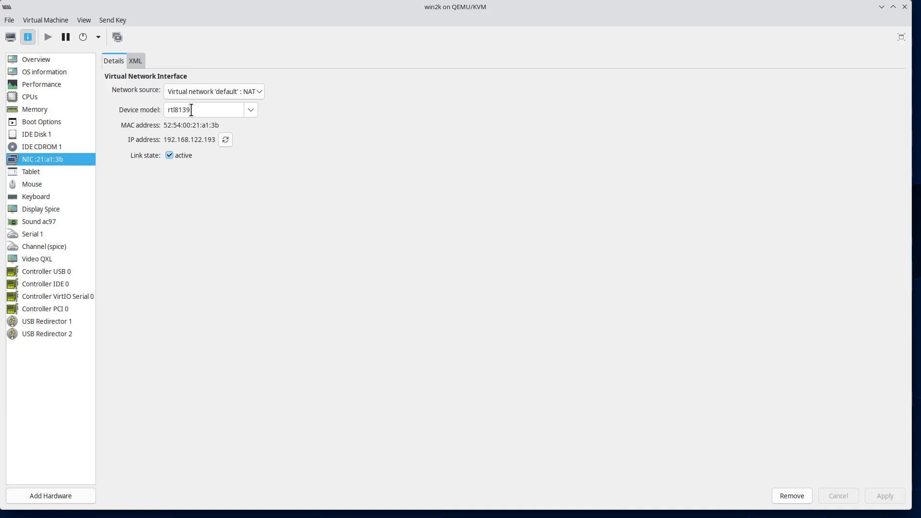
pyautogui.click(52, 134)
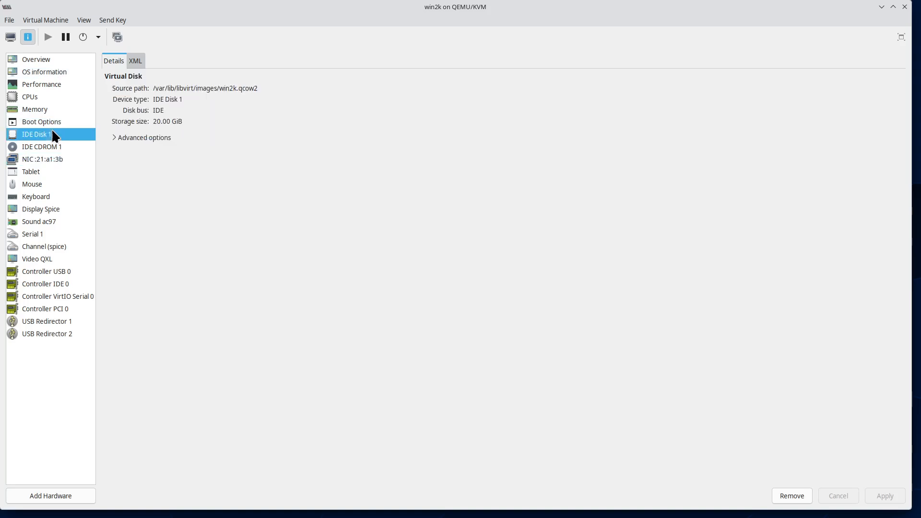
# Review the CPU allocation, IDE Disk 1 and memory details of the win2k virtual machine.
pyautogui.click(56, 98)
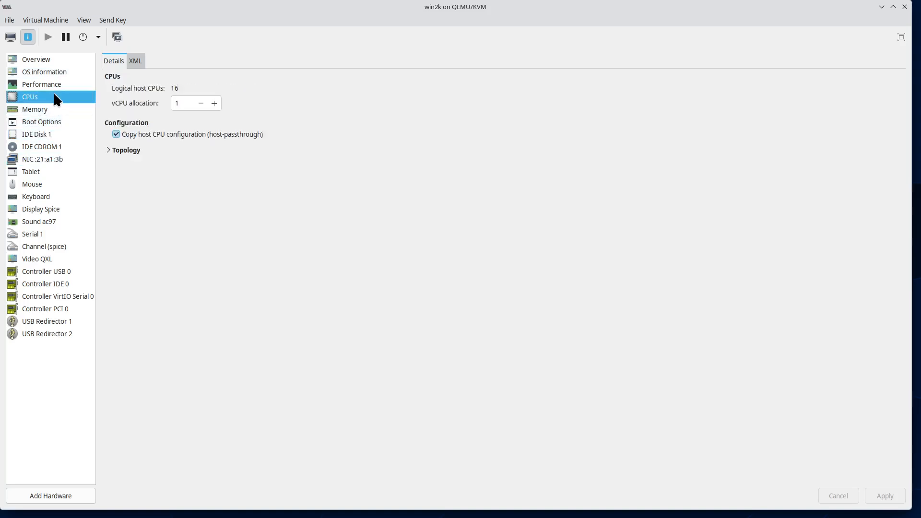
pyautogui.click(55, 134)
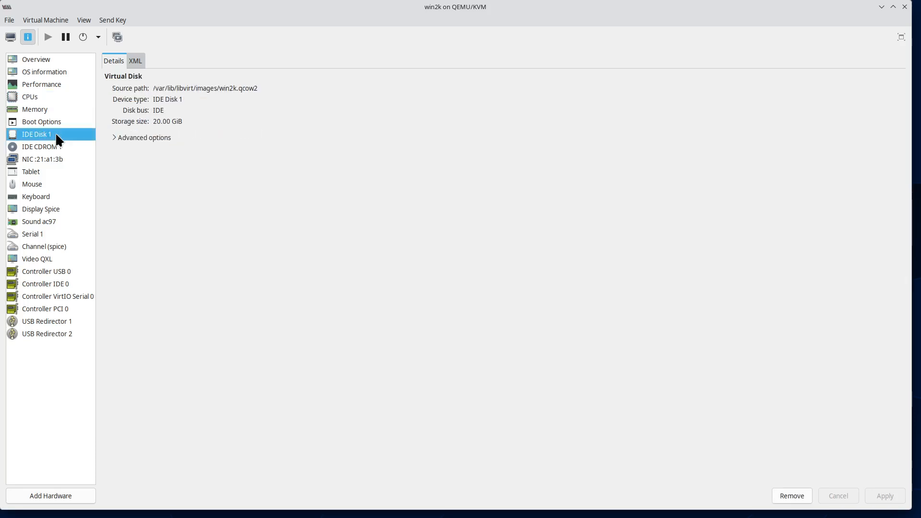
pyautogui.click(55, 106)
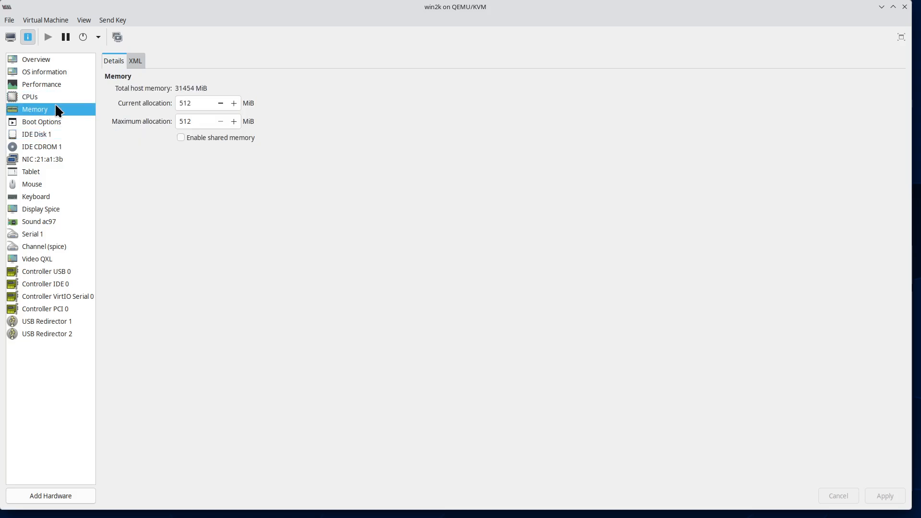
# Return to win2k's graphical console and move the Getting Started with Windows 2000 window slightly upward.
pyautogui.click(10, 37)
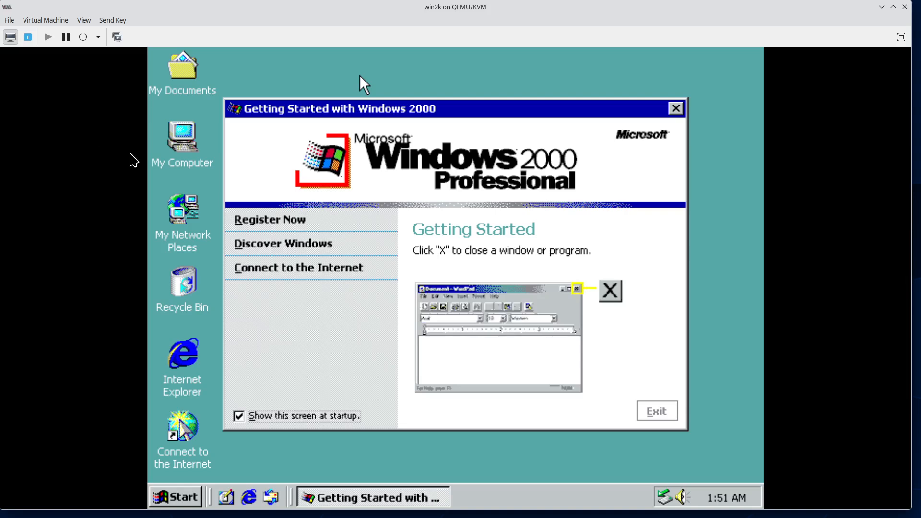
pyautogui.click(404, 176)
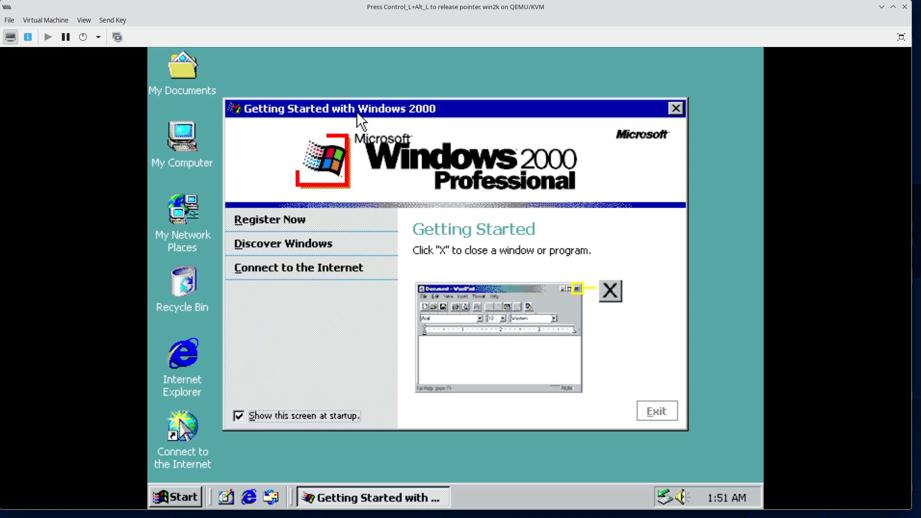
pyautogui.moveTo(393, 112); pyautogui.dragTo(391, 105)
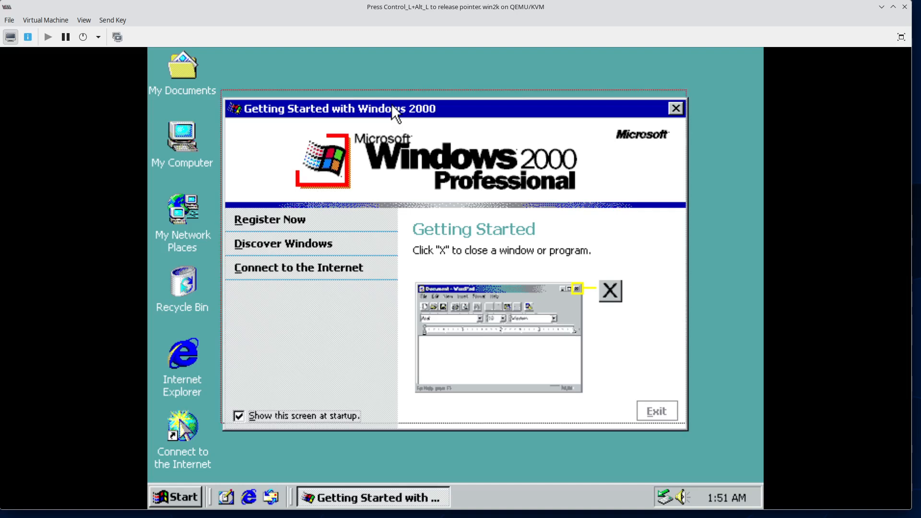
# Open Windows 2000 registration, choose to register later, finish the wizard, and close the Getting Started window.
pyautogui.moveTo(325, 243)
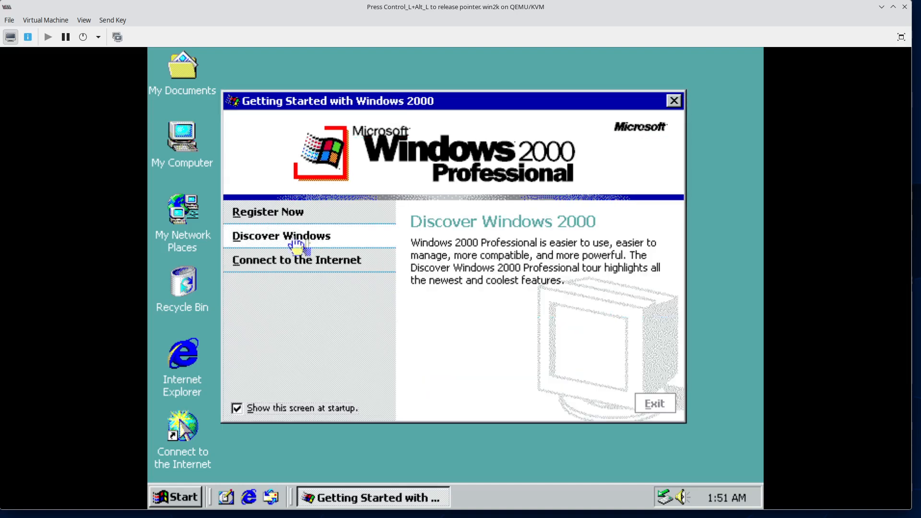
pyautogui.click(286, 216)
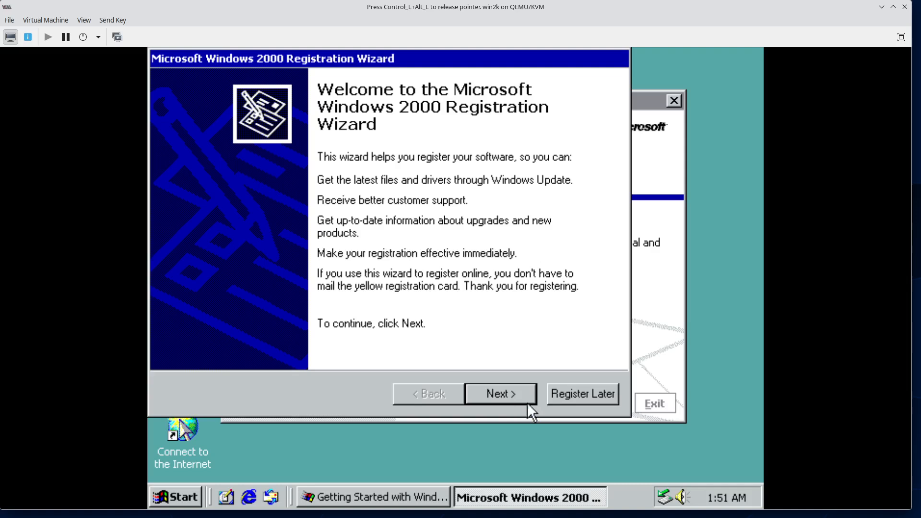
pyautogui.click(564, 396)
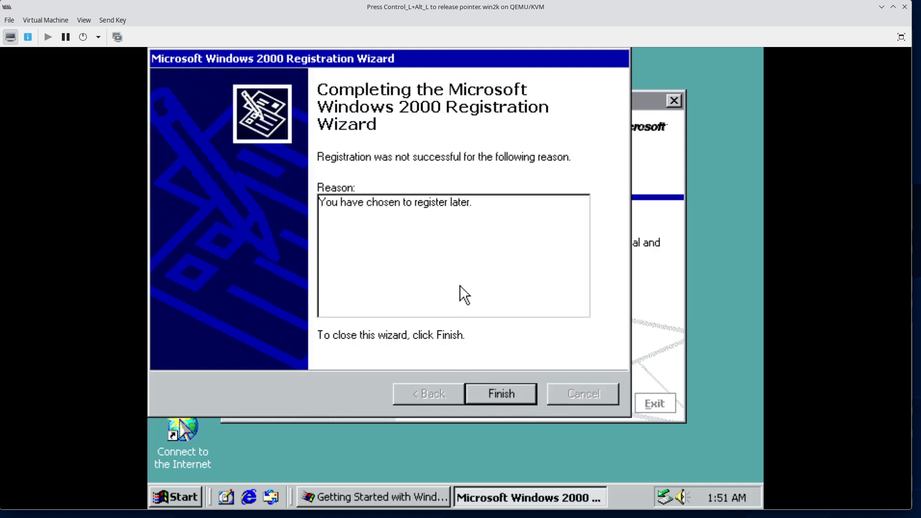
pyautogui.click(500, 393)
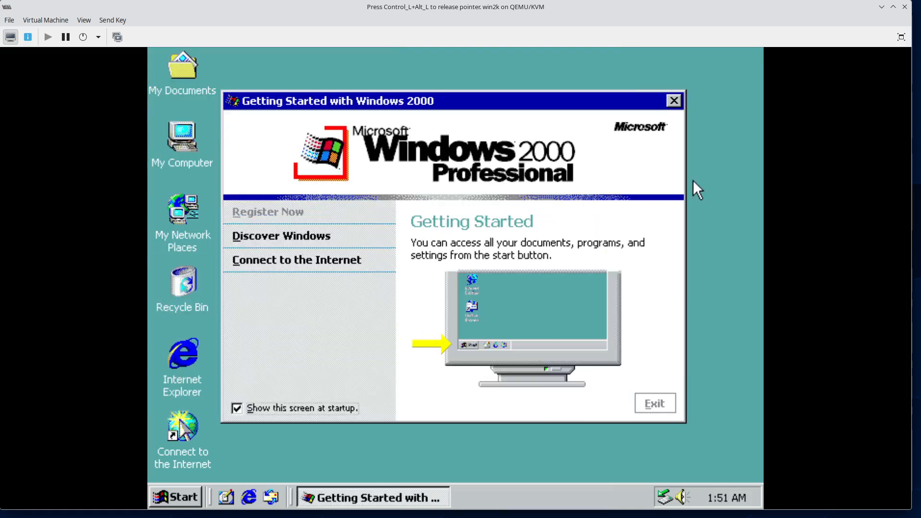
pyautogui.click(675, 106)
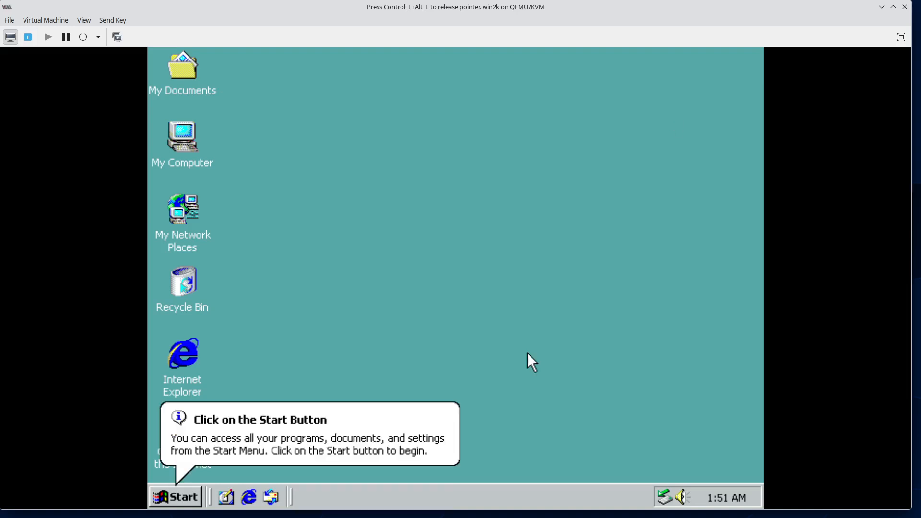
# Browse the Accessories and Communications programs included with Windows 2000 without launching any.
pyautogui.click(175, 498)
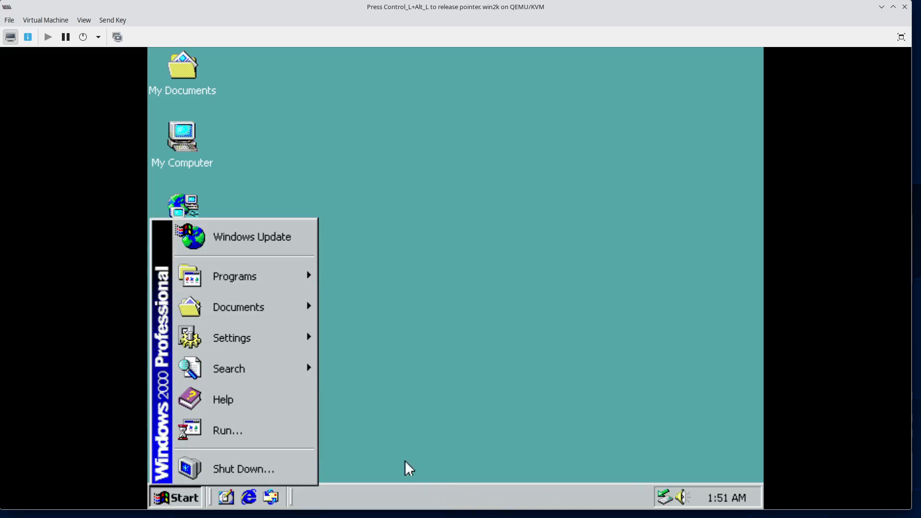
pyautogui.moveTo(278, 292)
pyautogui.moveTo(355, 280)
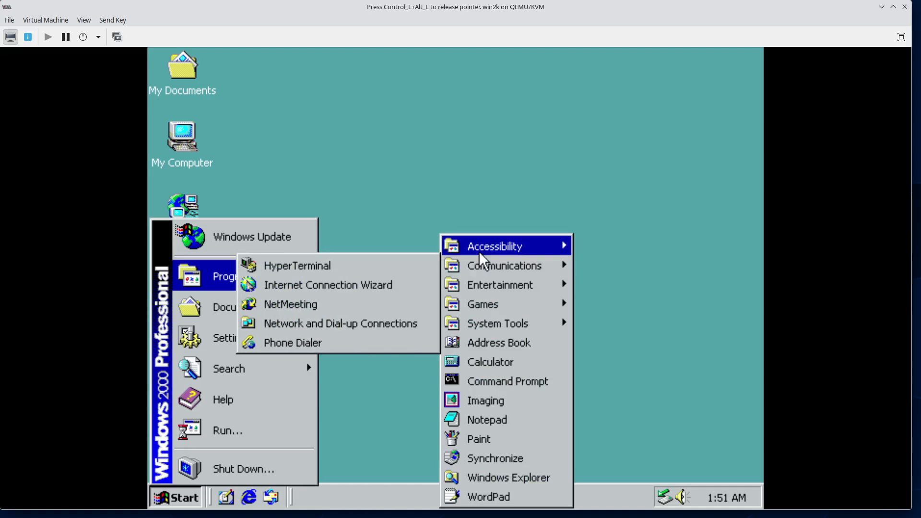
pyautogui.moveTo(479, 262)
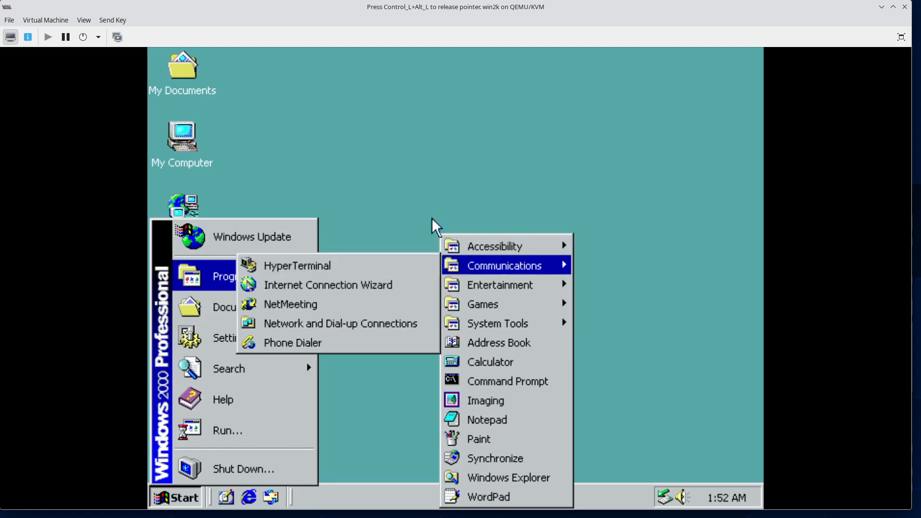
pyautogui.click(424, 194)
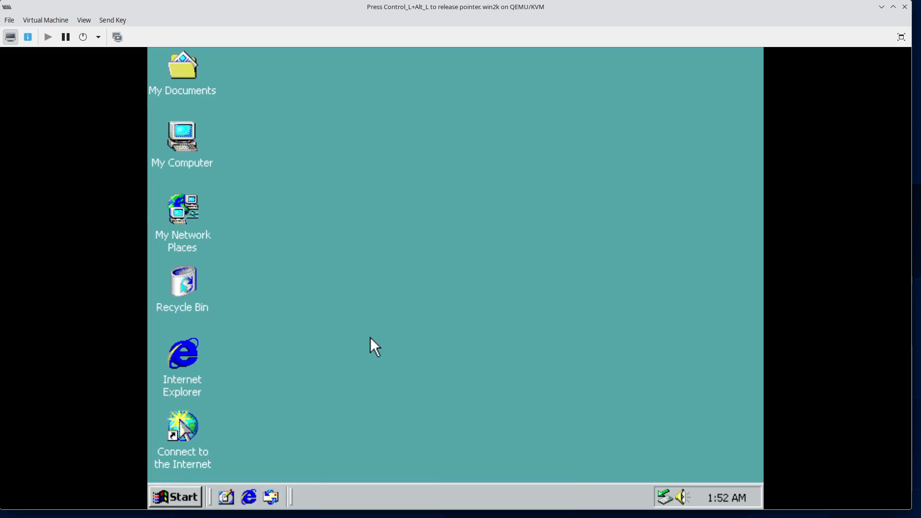
# Test the guest's network connection by running ping google.com in the Command Prompt, interrupting it before it completes.
pyautogui.click(178, 499)
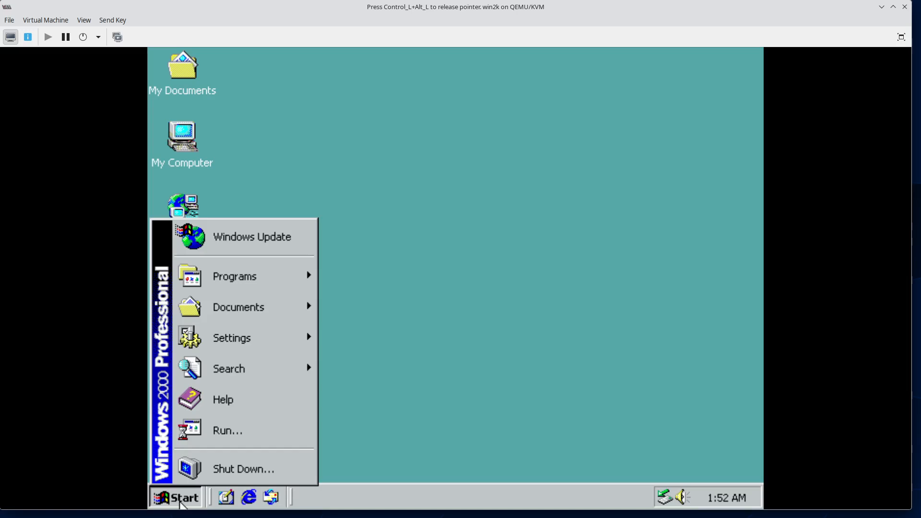
pyautogui.moveTo(257, 281)
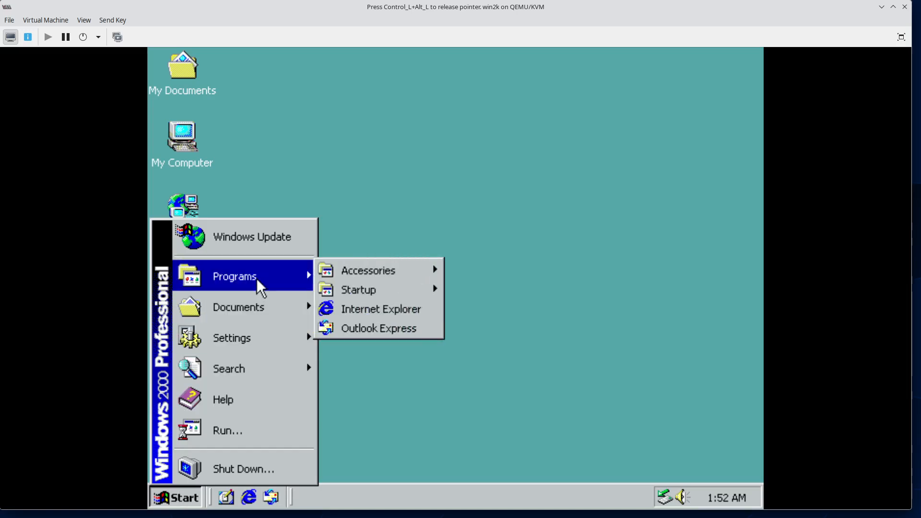
pyautogui.moveTo(346, 278)
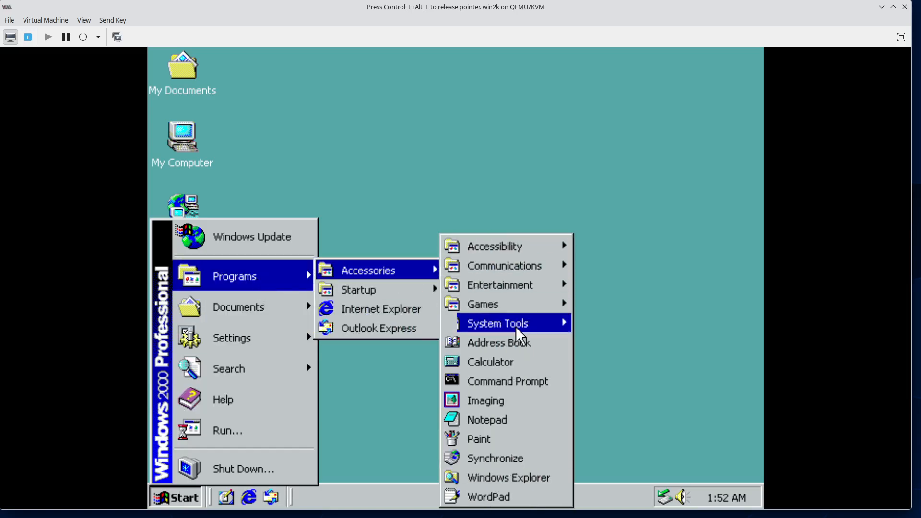
pyautogui.click(520, 383)
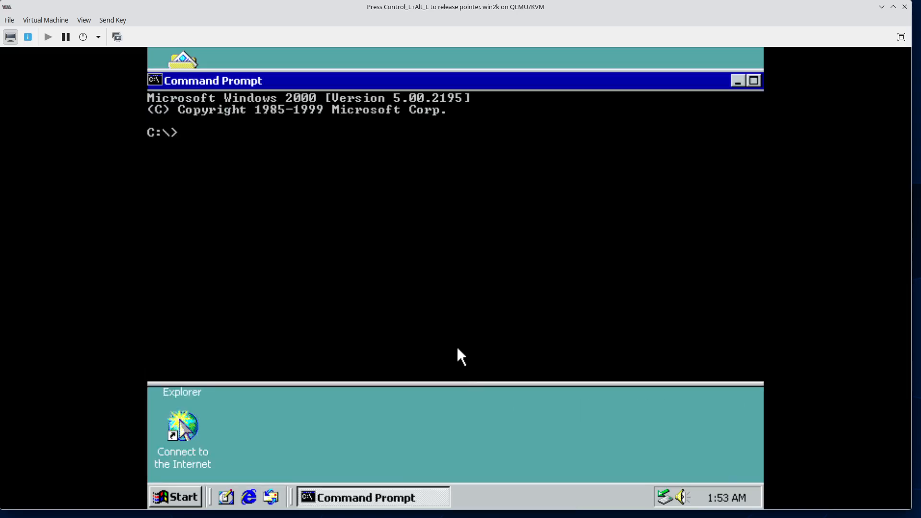
pyautogui.write('ping google.com')
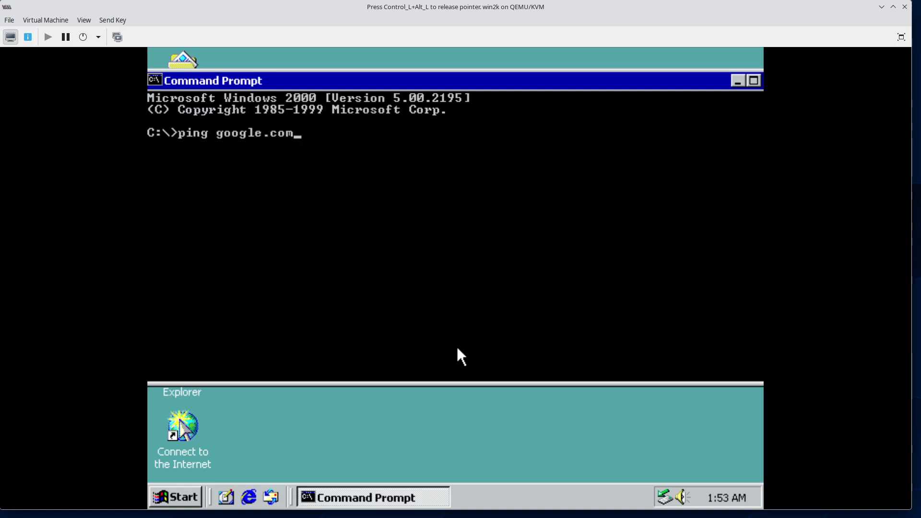
pyautogui.press('Return')
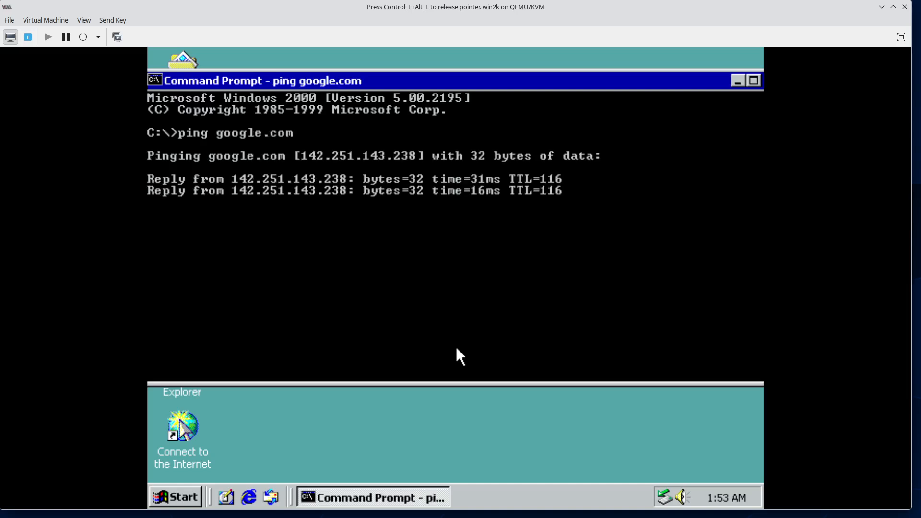
pyautogui.hotkey('ctrl', 'c')
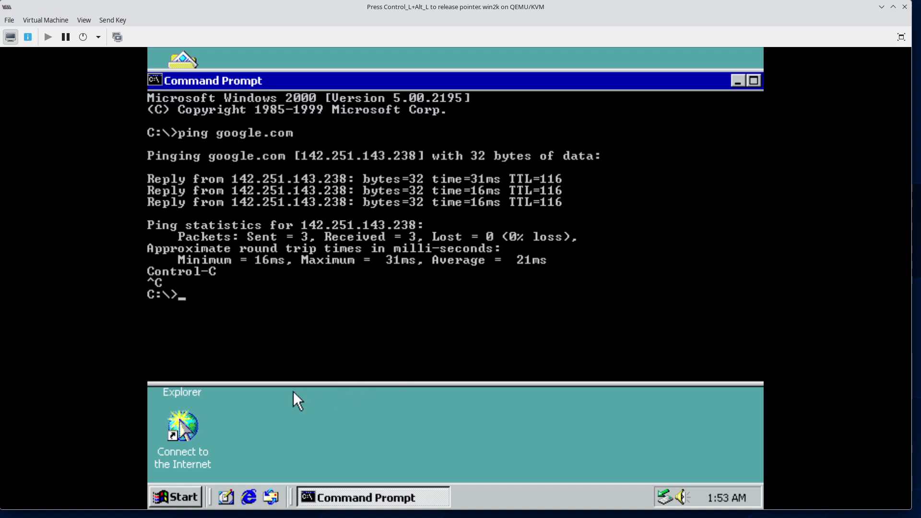
# Open the Windows 2000 display settings and check the available color depths.
pyautogui.click(184, 496)
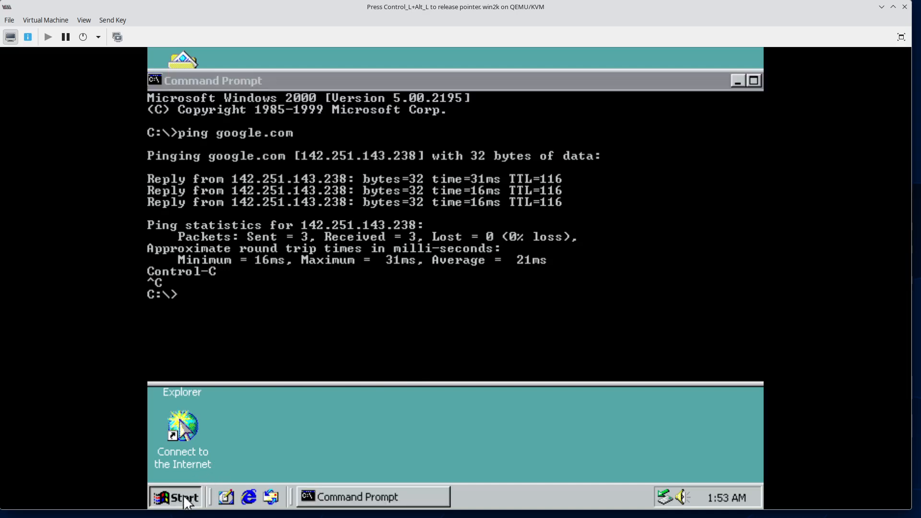
pyautogui.click(349, 446)
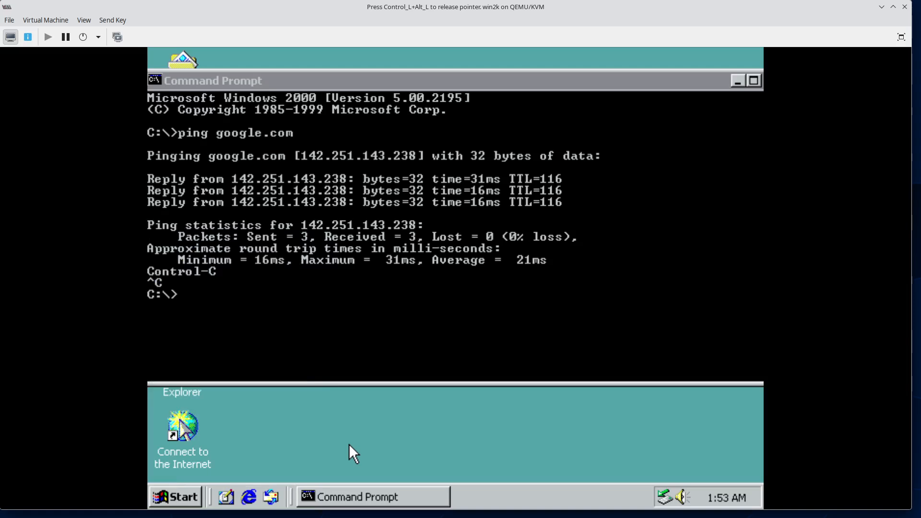
pyautogui.rightClick(299, 416)
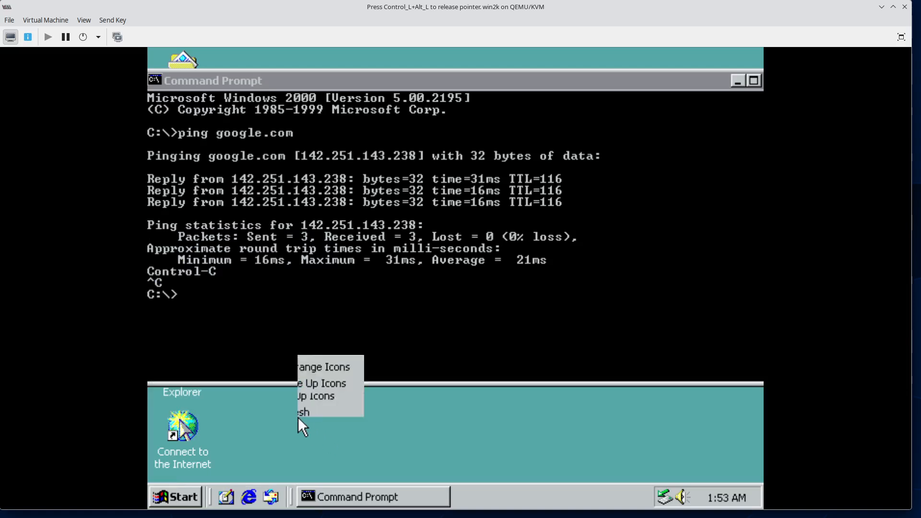
pyautogui.click(321, 407)
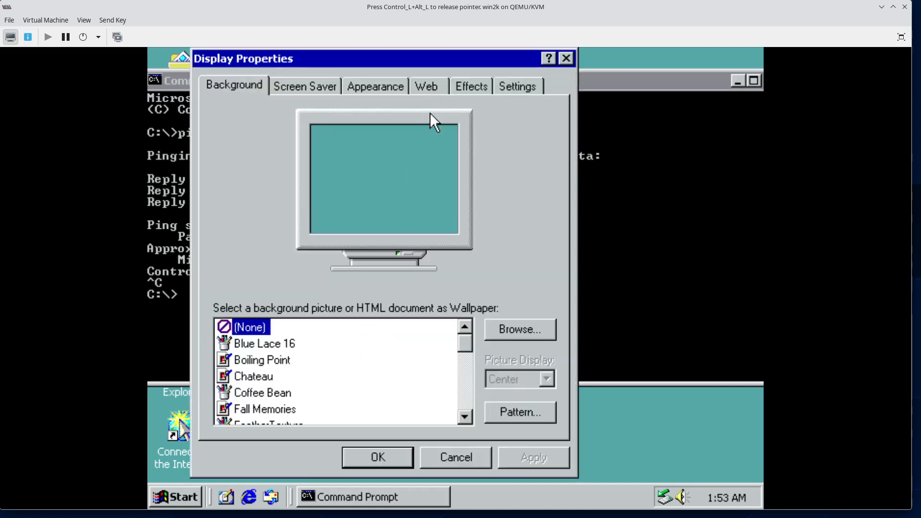
pyautogui.click(508, 92)
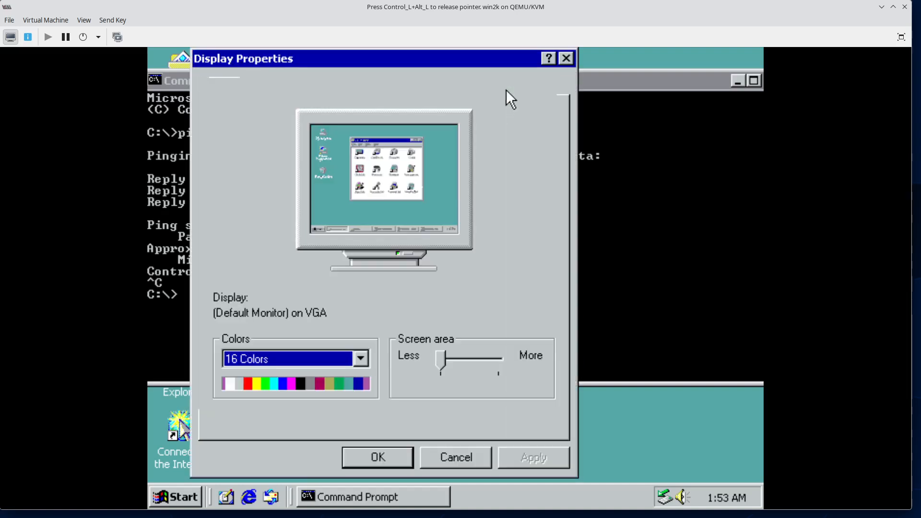
pyautogui.click(360, 359)
pyautogui.click(360, 358)
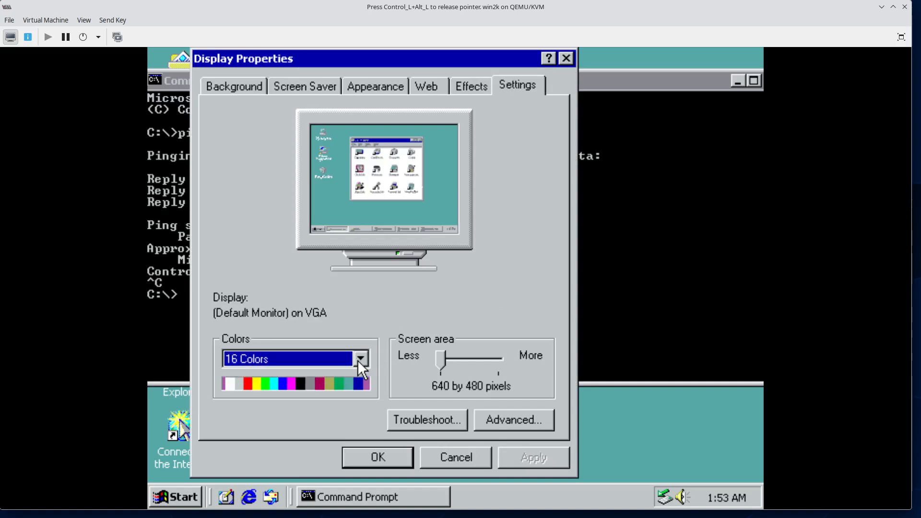
# Try to apply a screen area of 800 by 600 pixels and bring Display Properties back to the front.
pyautogui.click(466, 358)
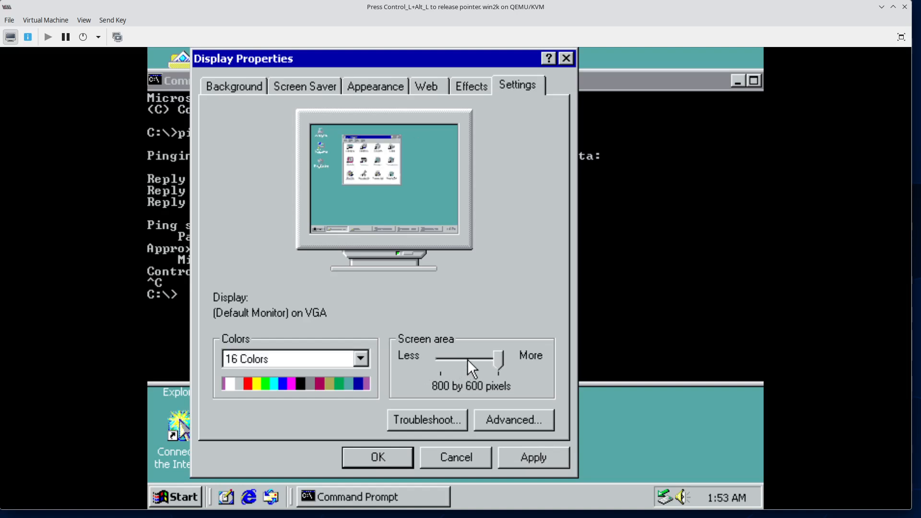
pyautogui.click(529, 456)
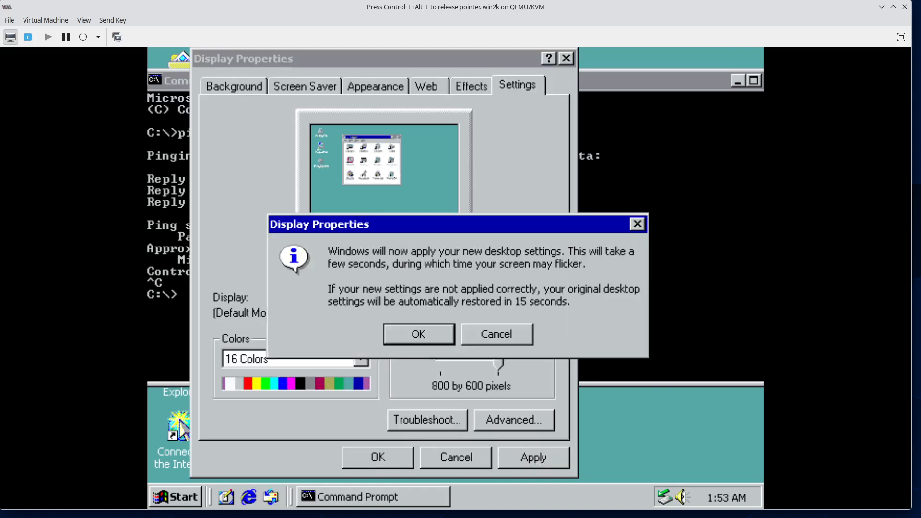
pyautogui.click(423, 341)
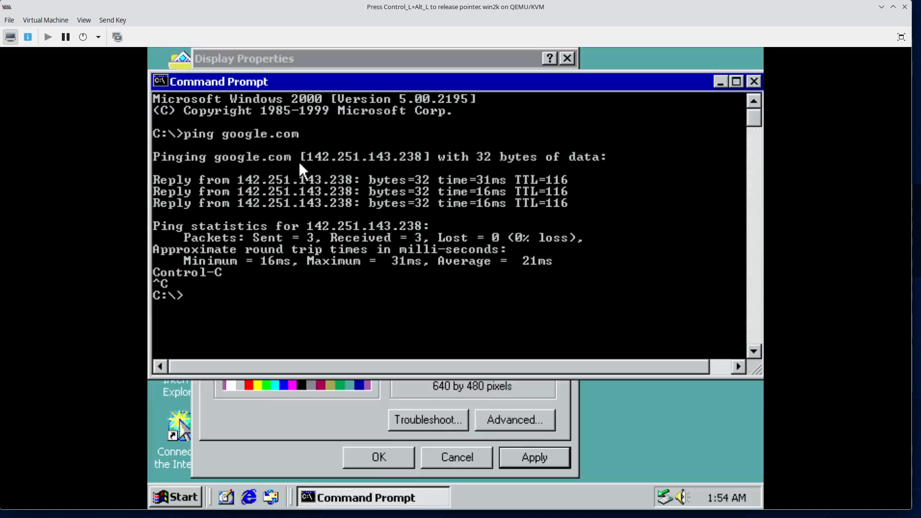
pyautogui.click(327, 426)
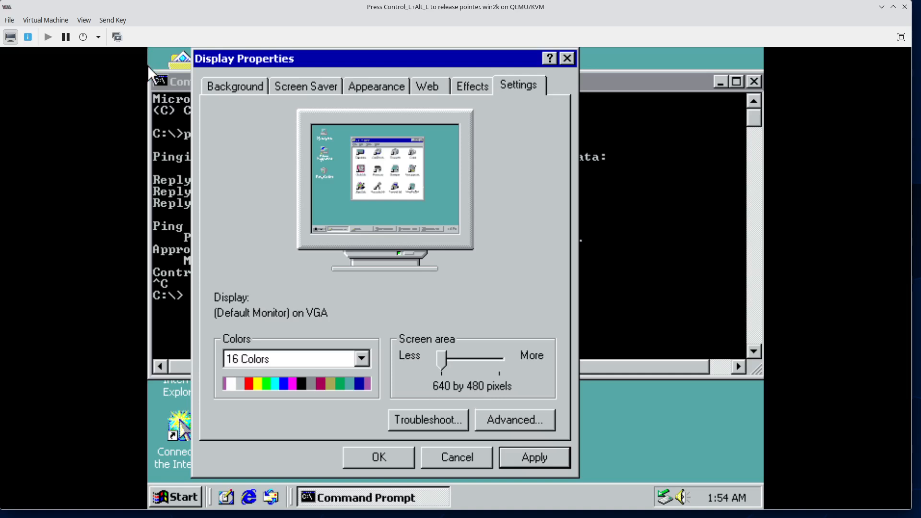
# Open the virtual machine's hardware details and examine the available video models, leaving QXL selected.
pyautogui.hotkey('ctrl', 'alt')
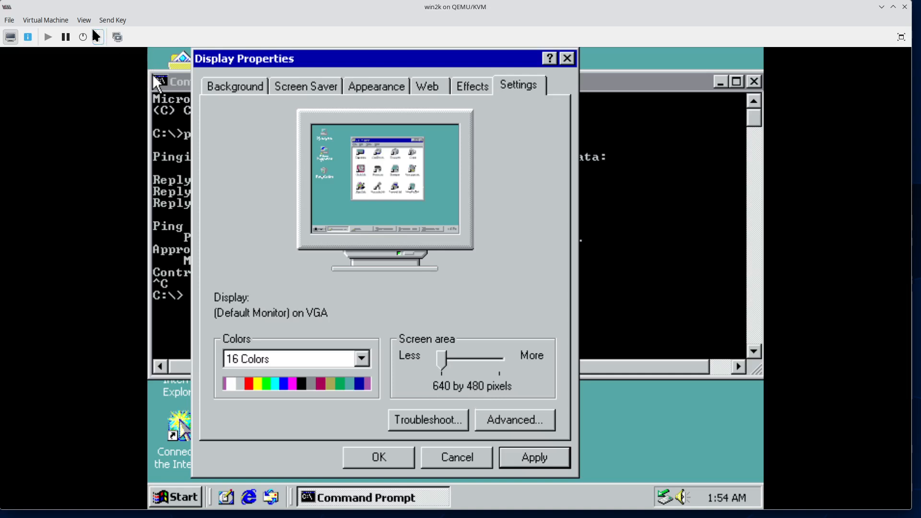
pyautogui.click(28, 37)
pyautogui.click(64, 259)
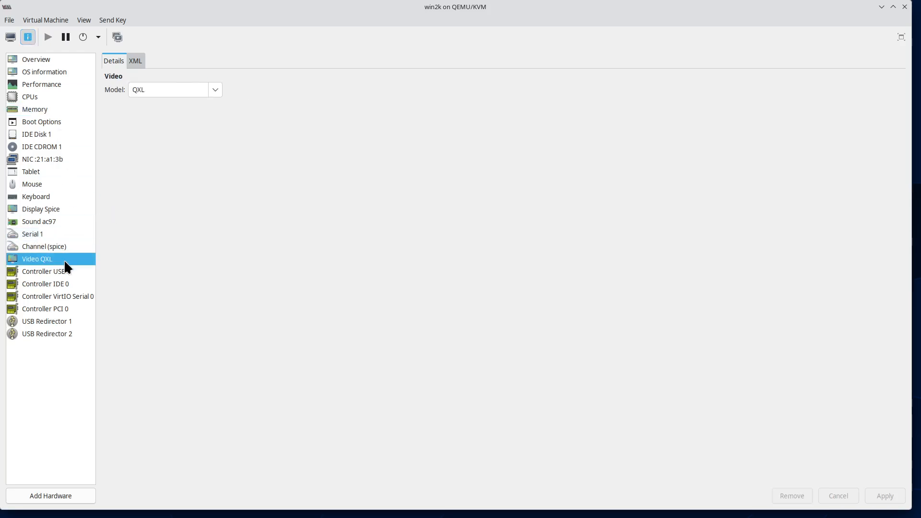
pyautogui.click(214, 91)
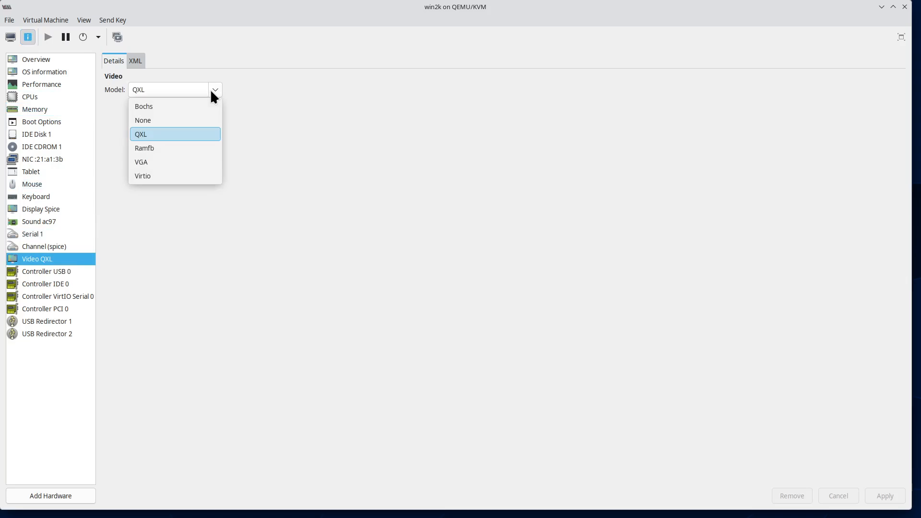
pyautogui.press('Up')
pyautogui.press('Up')
pyautogui.press('Up')
pyautogui.press('Up')
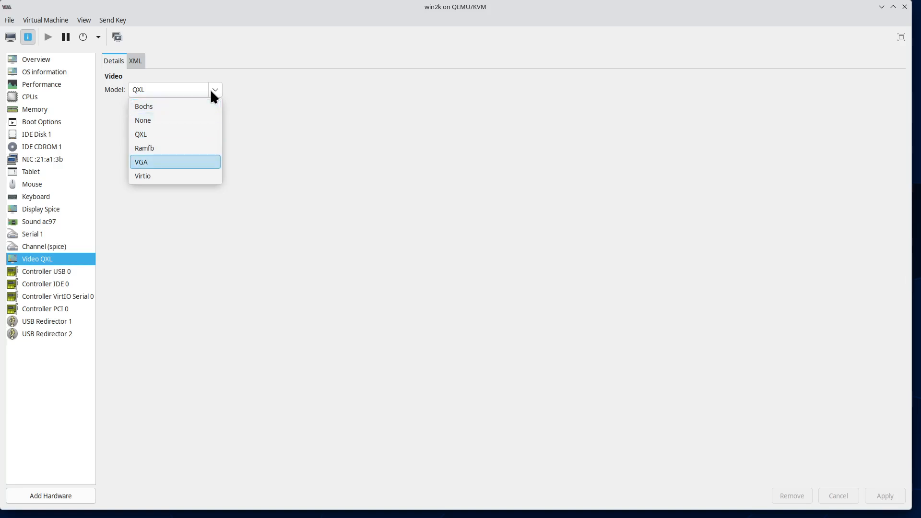
pyautogui.press('Escape')
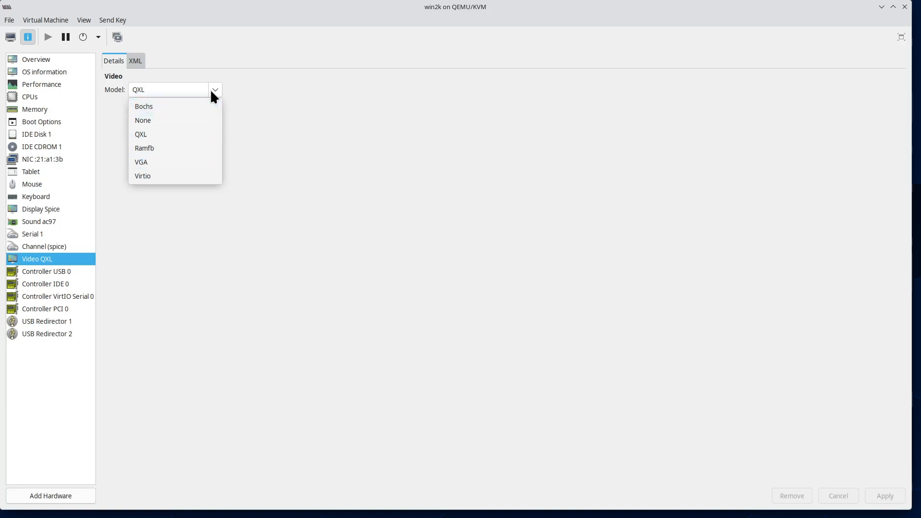
# Check the Spice display's server type options, then review the video model choices again without changing them.
pyautogui.click(62, 210)
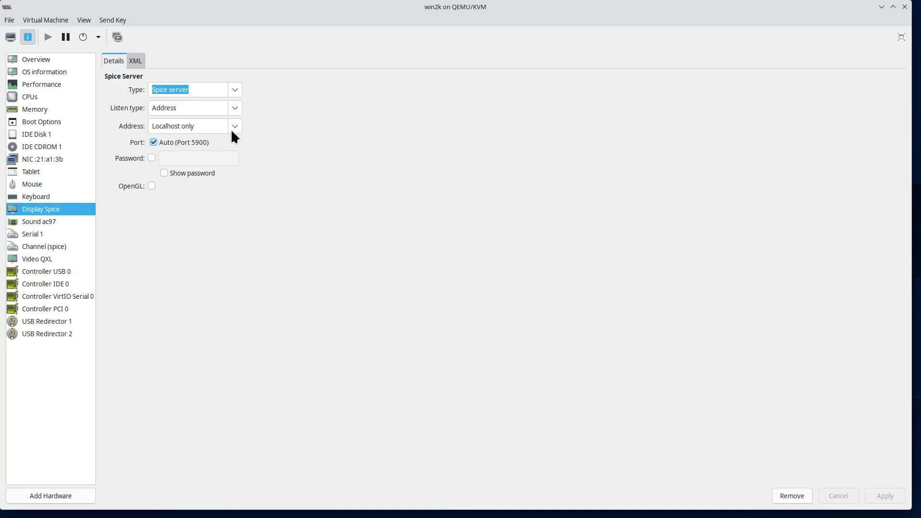
pyautogui.click(234, 89)
pyautogui.click(234, 89)
pyautogui.click(55, 259)
pyautogui.click(216, 89)
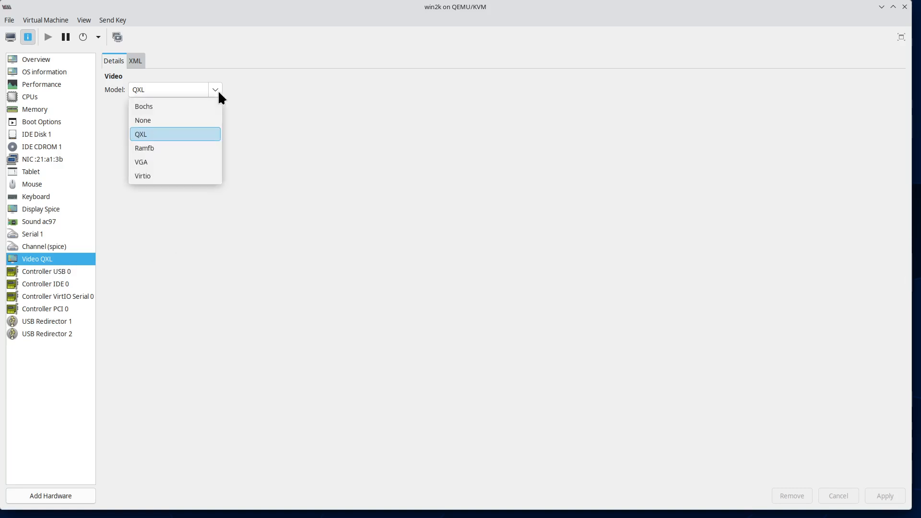
pyautogui.click(217, 90)
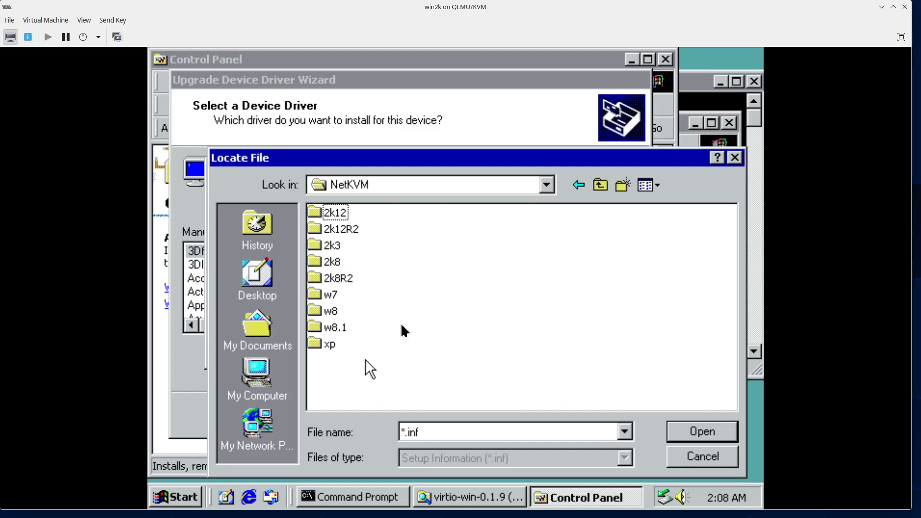
# Cancel locating a driver in the NetKVM folder, close the Upgrade Device Driver Wizard, and go to the virtual machine's hardware details.
pyautogui.click(710, 460)
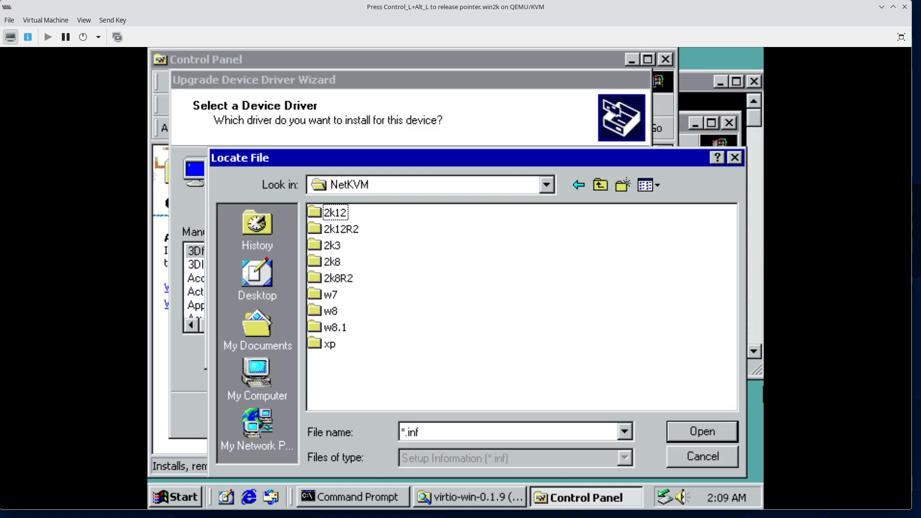
pyautogui.hotkey('ctrl', 'alt')
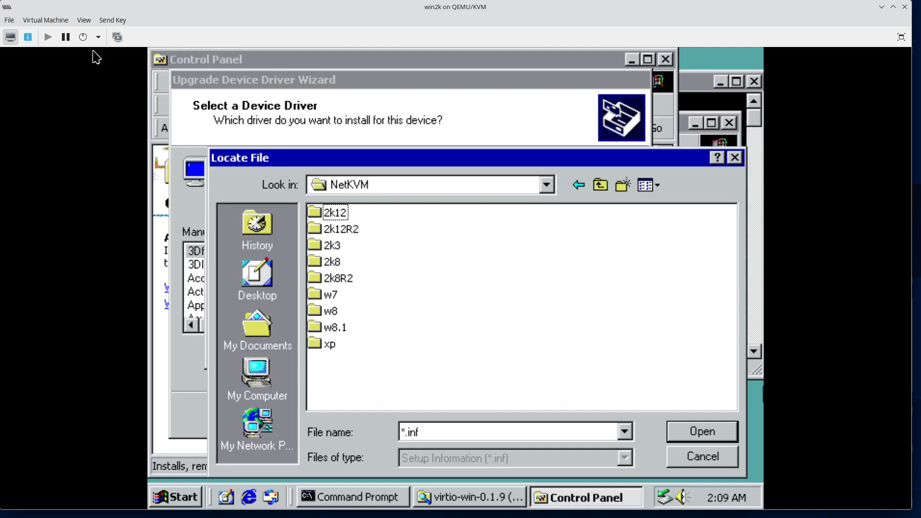
pyautogui.click(727, 163)
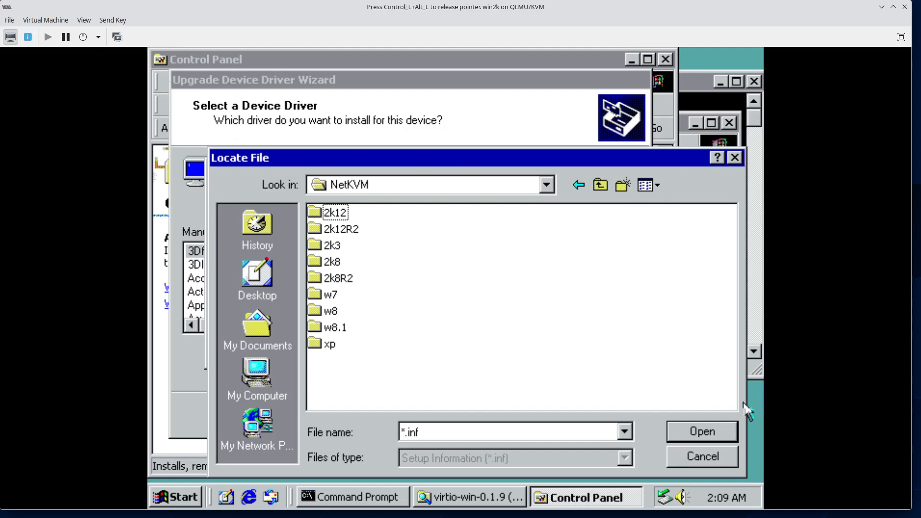
pyautogui.click(715, 462)
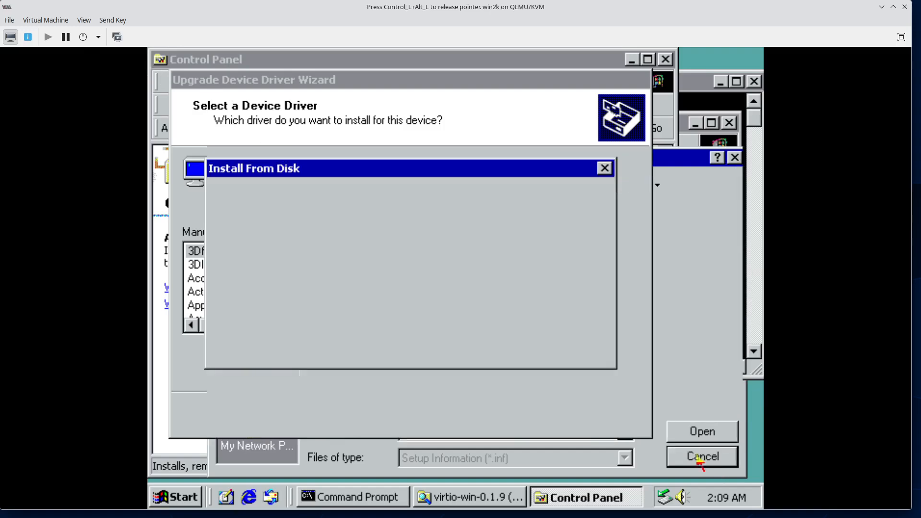
pyautogui.click(585, 235)
pyautogui.click(584, 411)
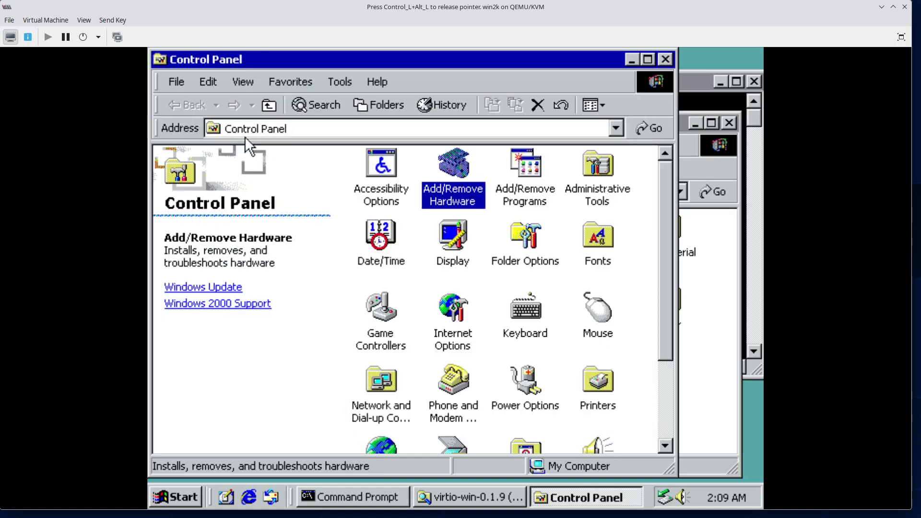
pyautogui.hotkey('ctrl', 'alt')
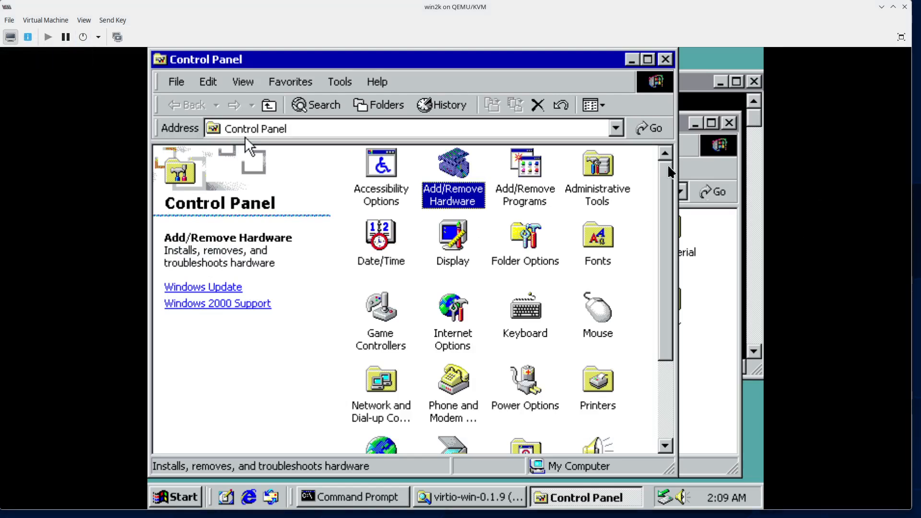
pyautogui.click(28, 37)
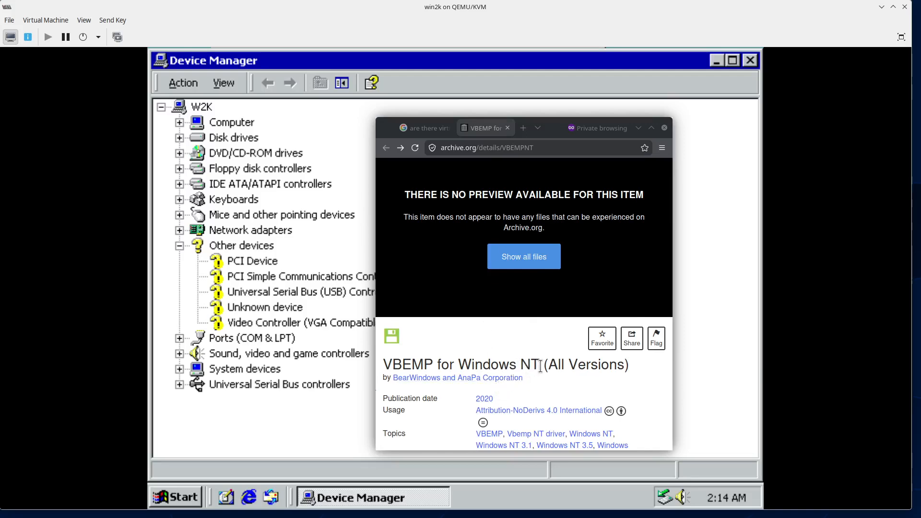
# Read the archive.org page for VBEMP for Windows NT (All Versions), covering its supported systems and included display drivers.
pyautogui.scroll(-2, 540, 367)
pyautogui.scroll(-2, 541, 366)
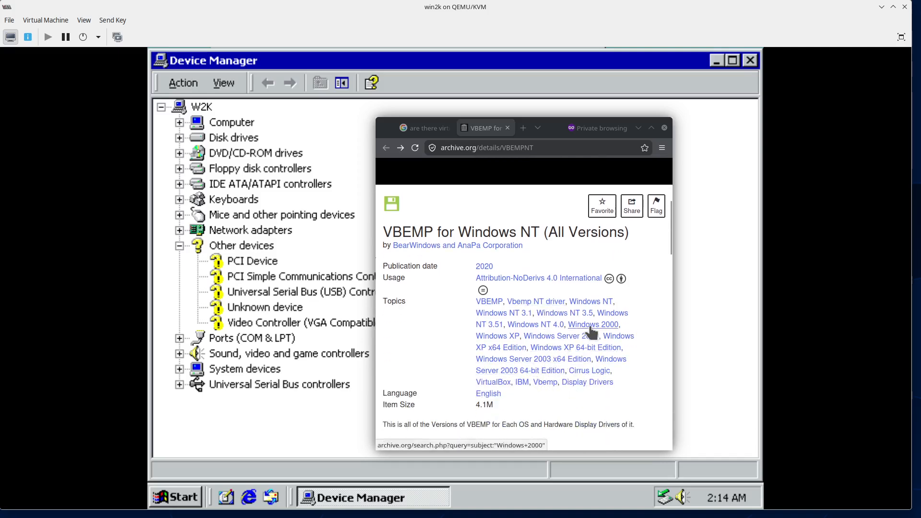
pyautogui.scroll(-4, 590, 330)
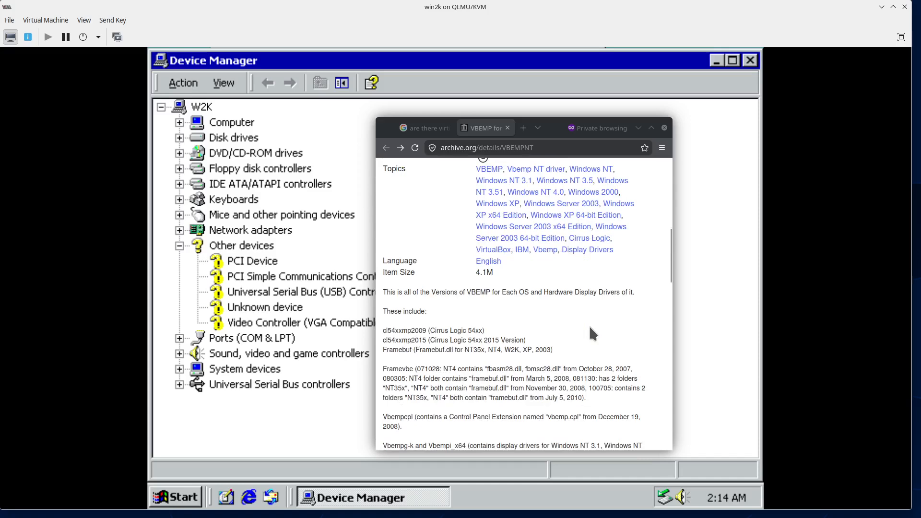
pyautogui.scroll(-2, 576, 362)
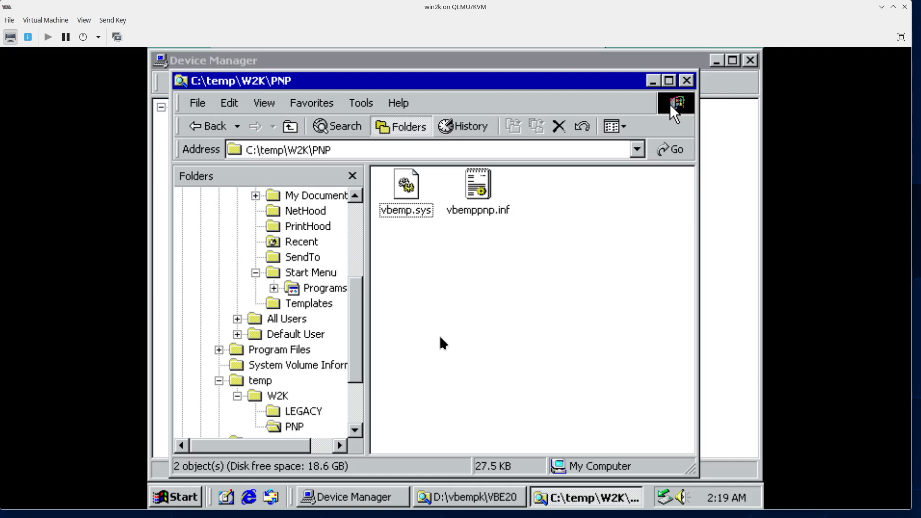
# Browse the VBEMPNT disc's vbempg and vbempk folders and open D:\vbempk\VBE20\W2K\PNP.
pyautogui.click(670, 105)
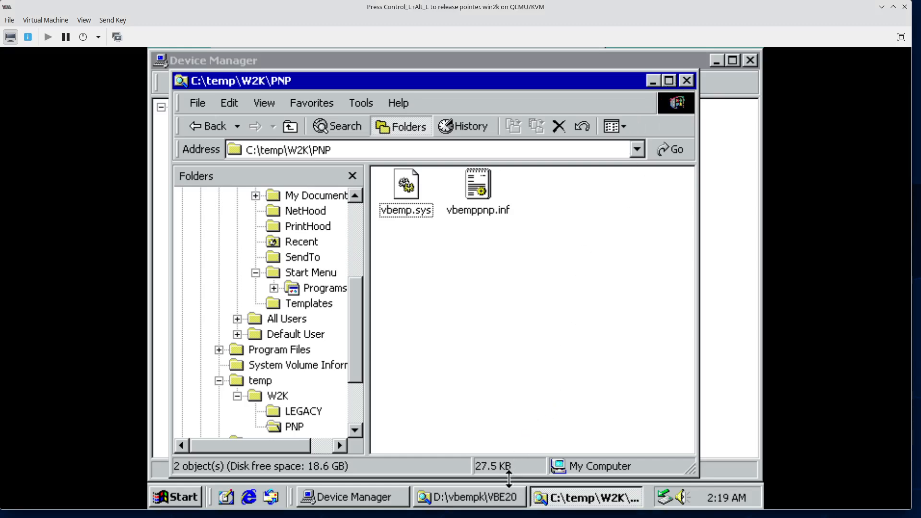
pyautogui.click(501, 499)
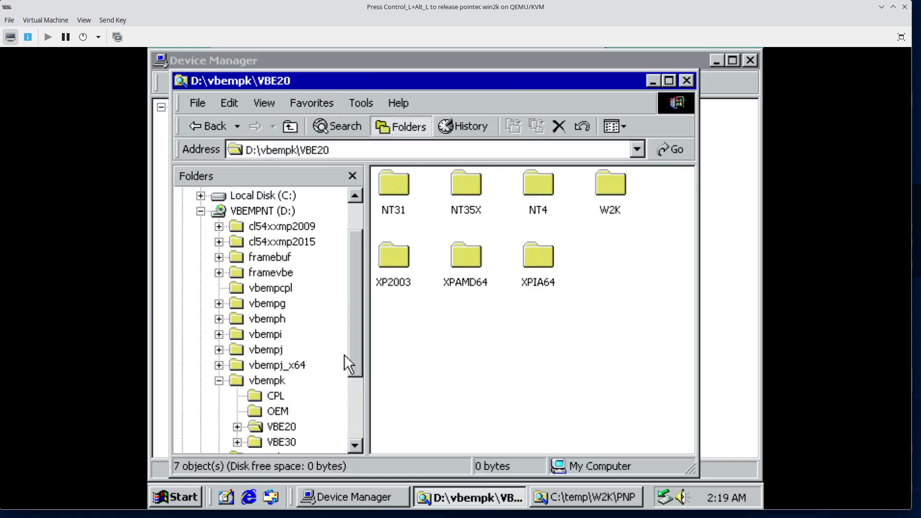
pyautogui.moveTo(359, 340); pyautogui.dragTo(355, 353)
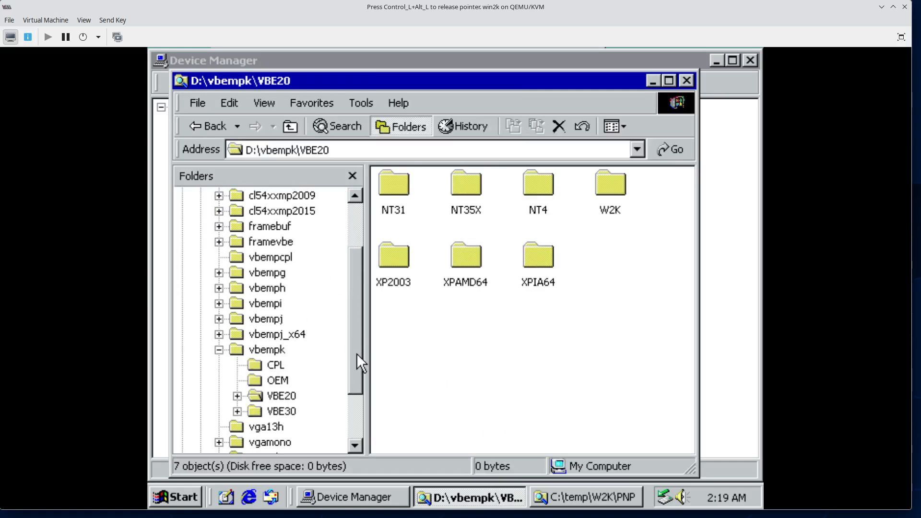
pyautogui.click(278, 273)
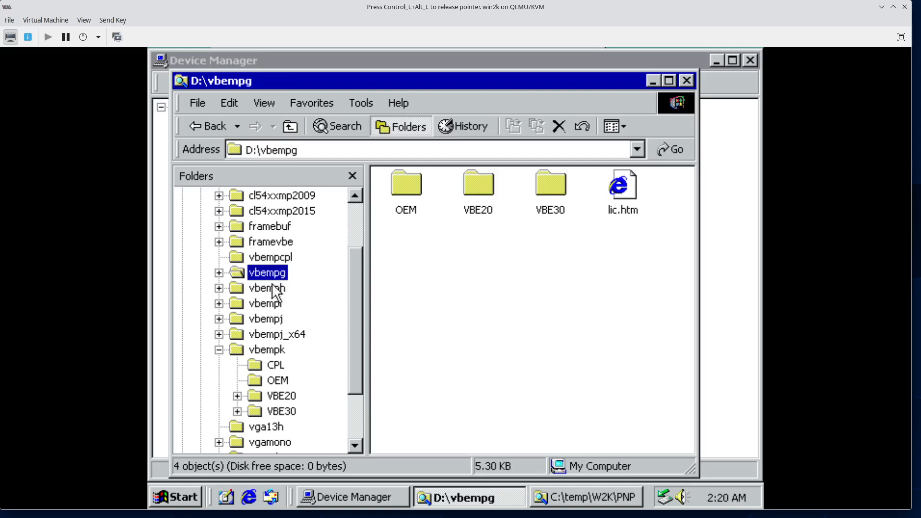
pyautogui.click(276, 349)
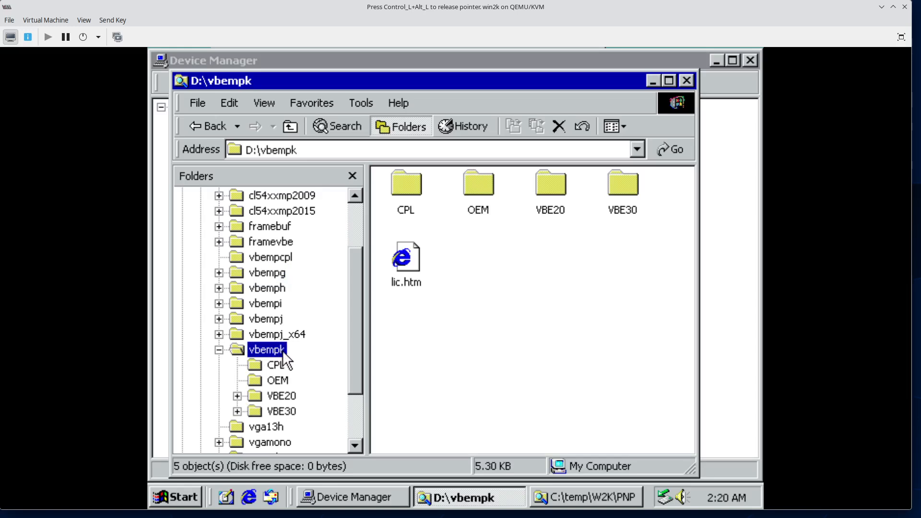
pyautogui.click(283, 396)
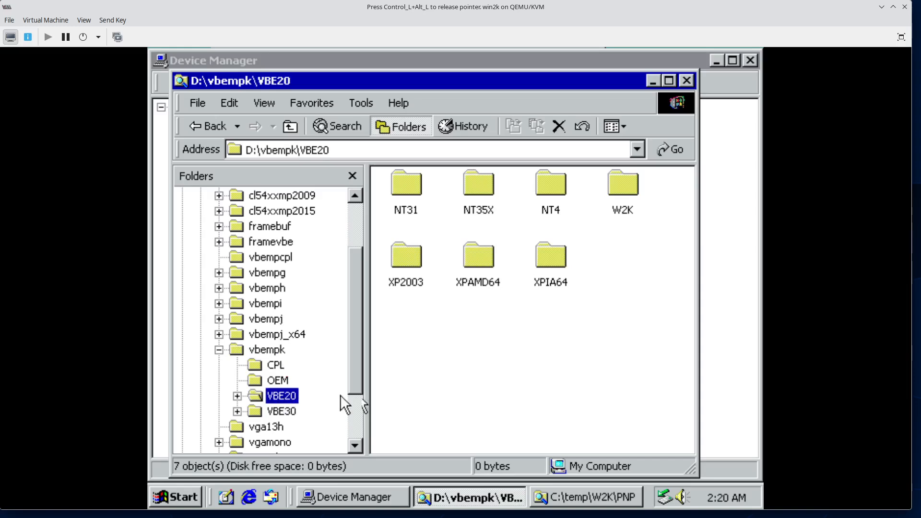
pyautogui.doubleClick(624, 184)
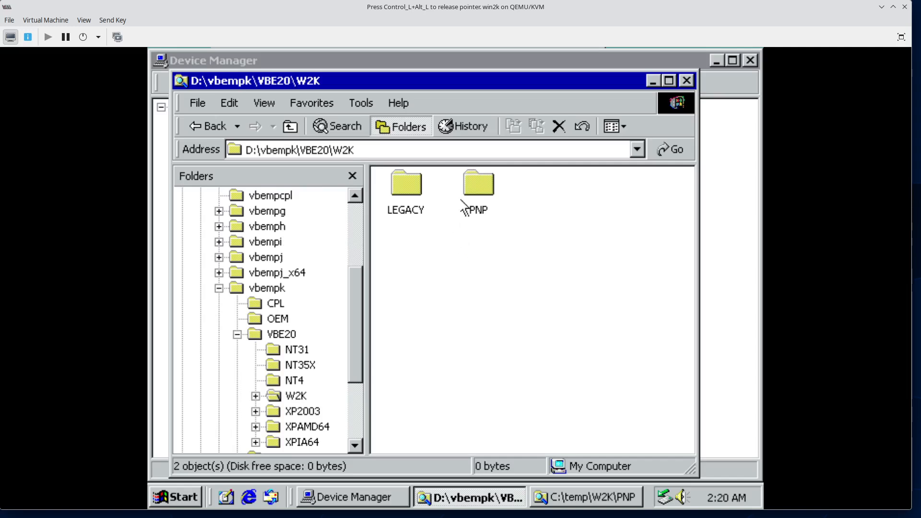
pyautogui.doubleClick(480, 188)
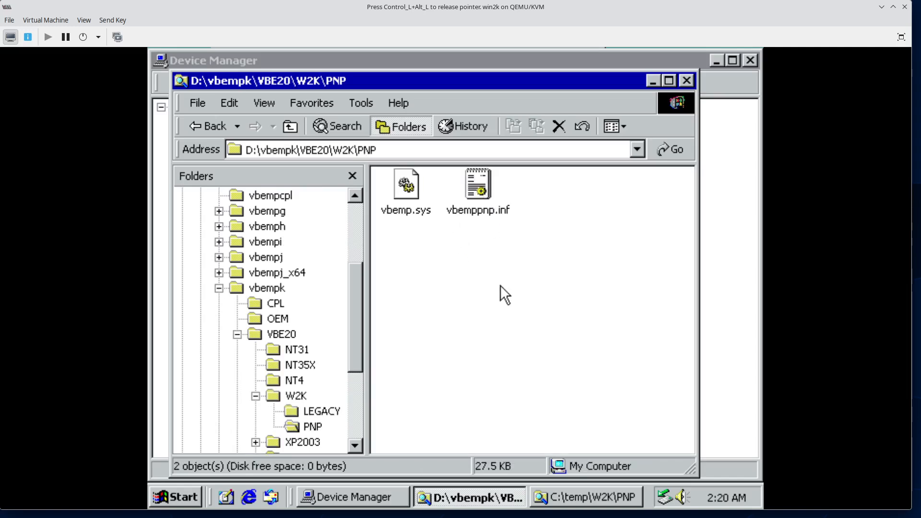
# Inspect the driver files vbemp.sys and vbemppnp.inf in the PNP folder, then release the pointer from the guest.
pyautogui.moveTo(581, 323); pyautogui.dragTo(403, 195)
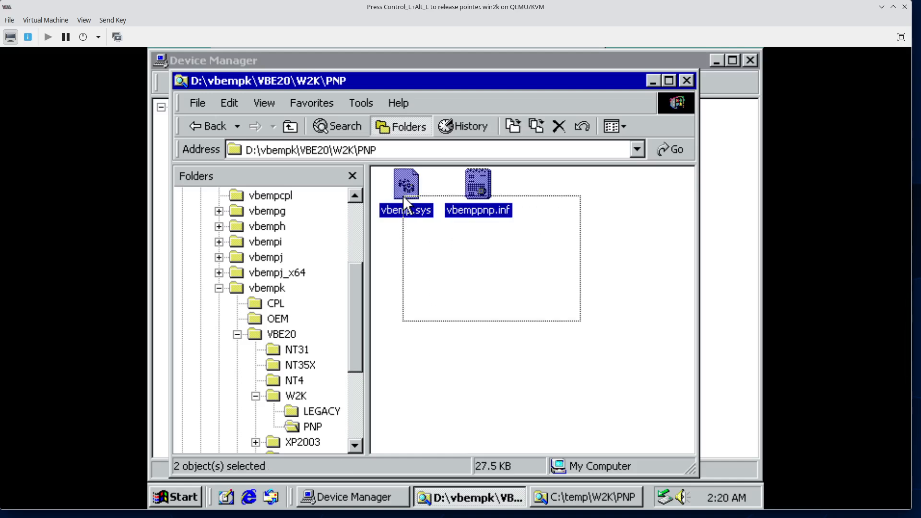
pyautogui.click(474, 264)
pyautogui.moveTo(401, 192)
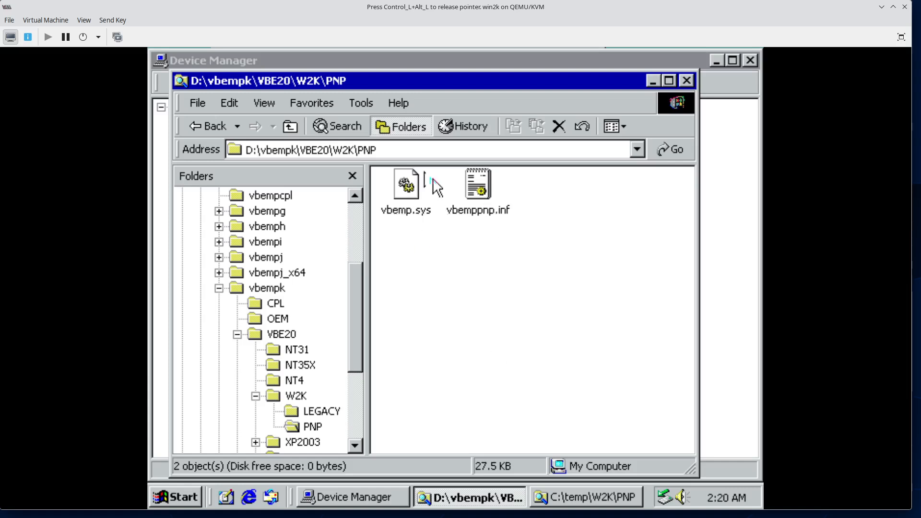
pyautogui.click(405, 213)
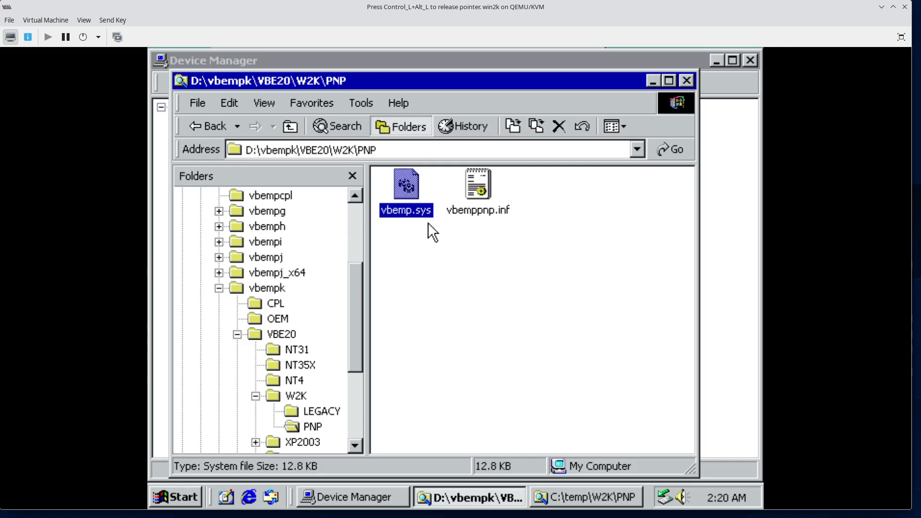
pyautogui.click(479, 212)
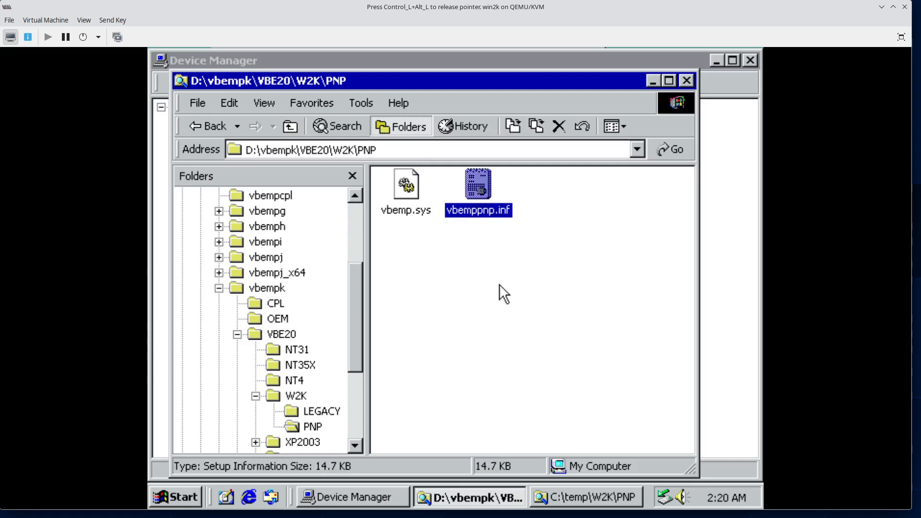
pyautogui.hotkey('ctrl', 'alt')
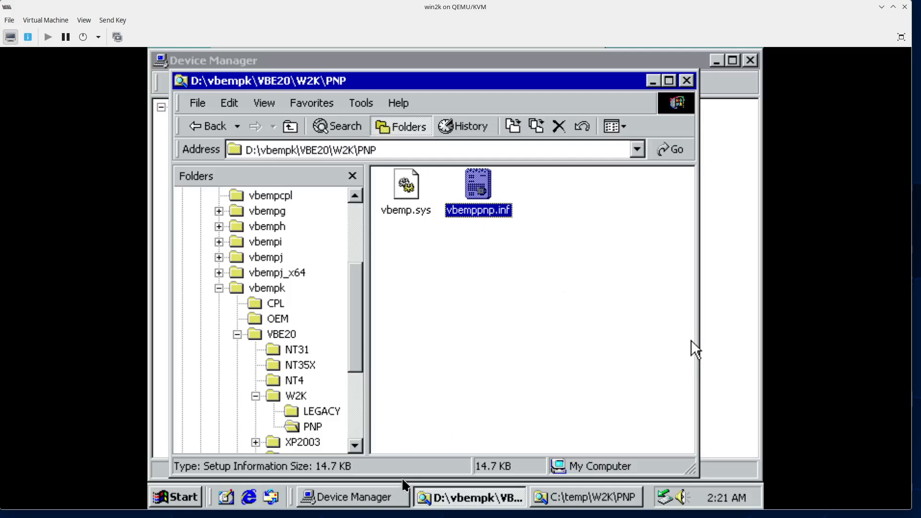
# Show the guest desktop and open My Computer's System Properties at the hardware settings.
pyautogui.click(690, 339)
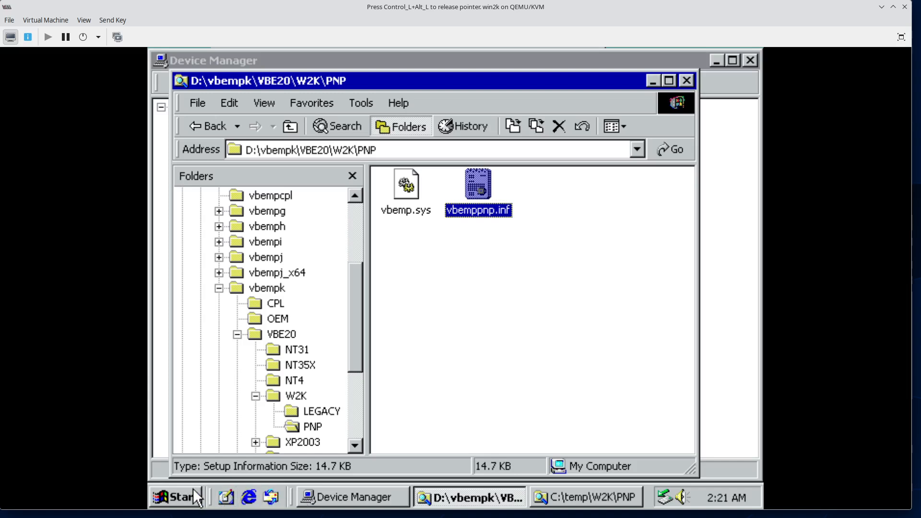
pyautogui.click(226, 496)
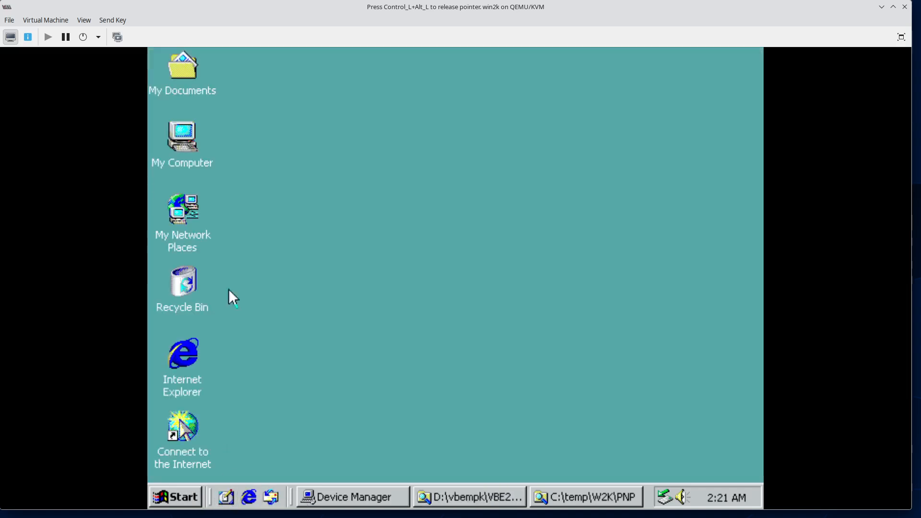
pyautogui.rightClick(192, 161)
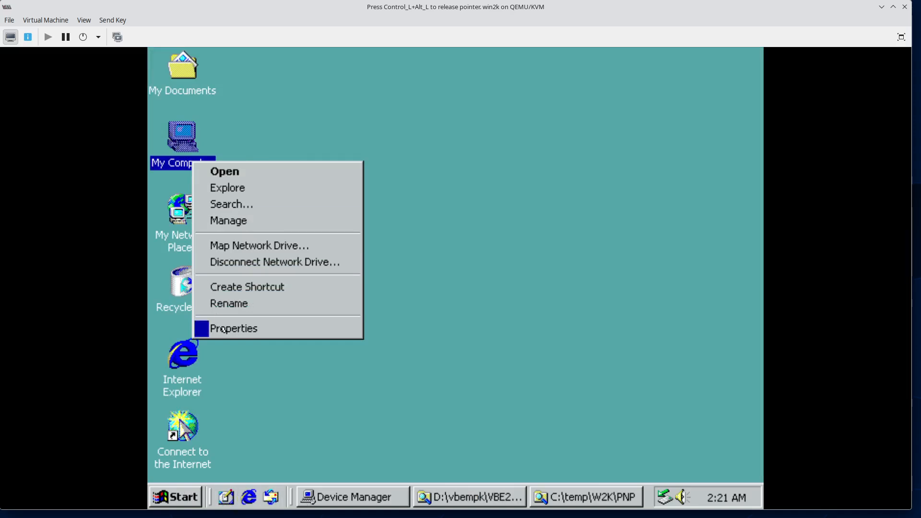
pyautogui.click(239, 330)
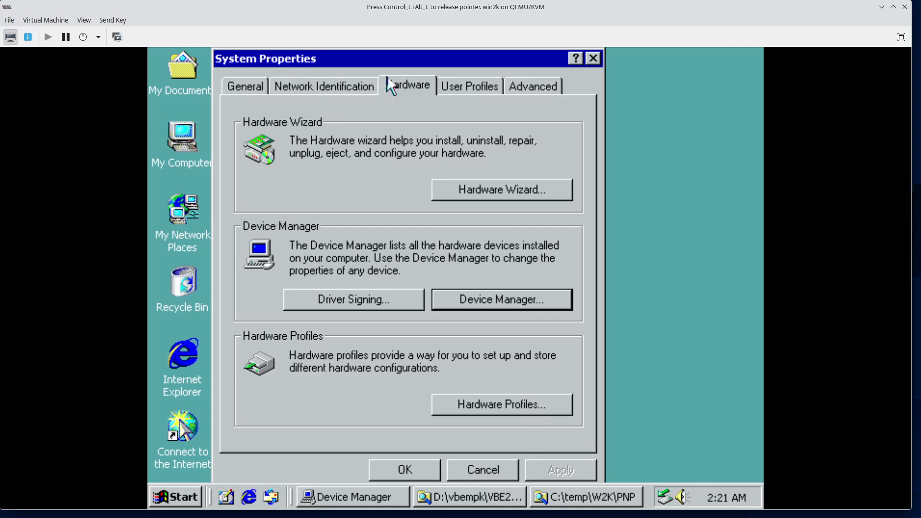
# Open Device Manager from the System Properties hardware settings and close the older duplicate Device Manager window.
pyautogui.click(482, 308)
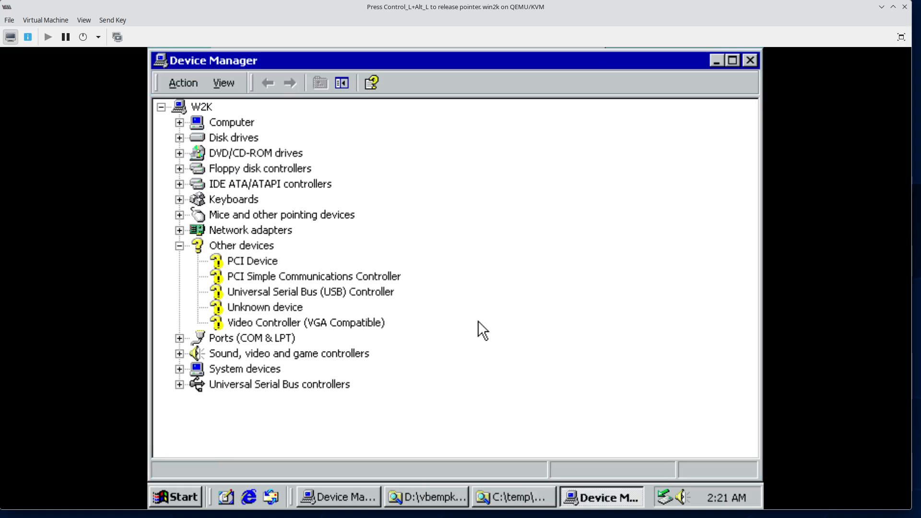
pyautogui.rightClick(365, 494)
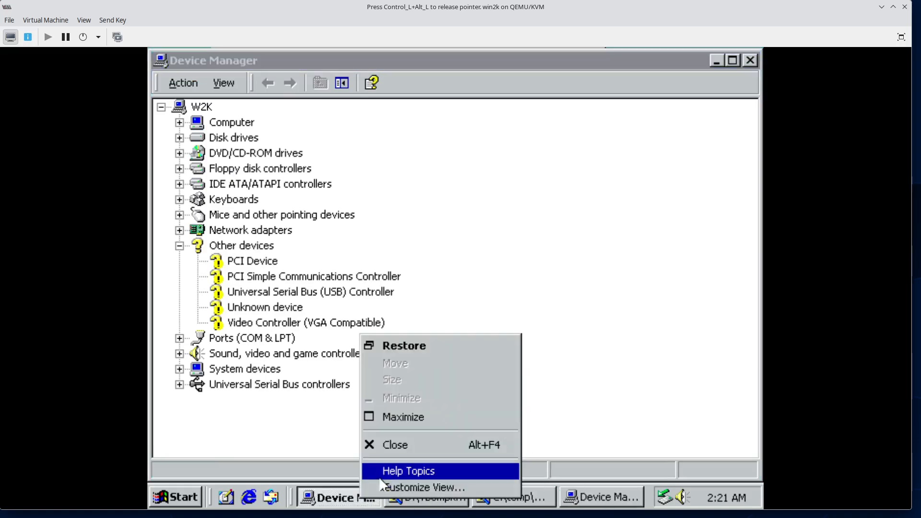
pyautogui.click(390, 445)
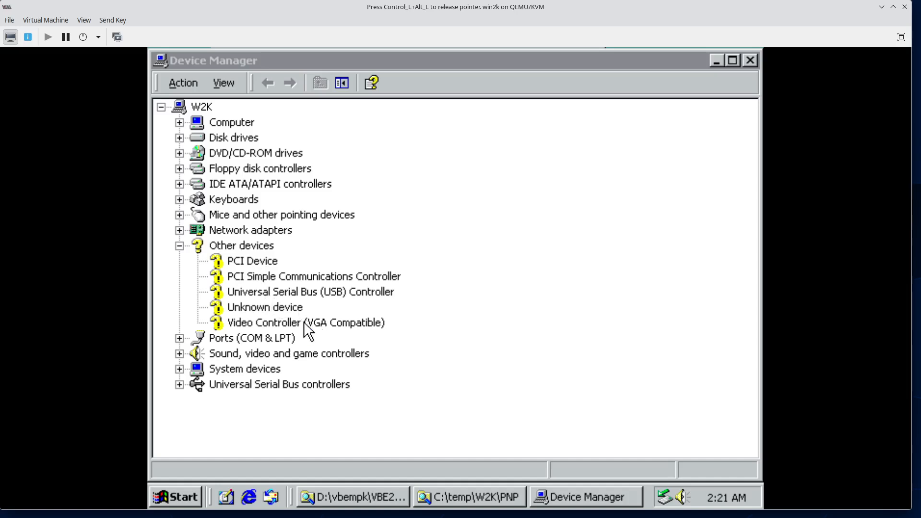
# Open the driver properties of Video Controller (VGA Compatible) and start updating its driver.
pyautogui.click(275, 323)
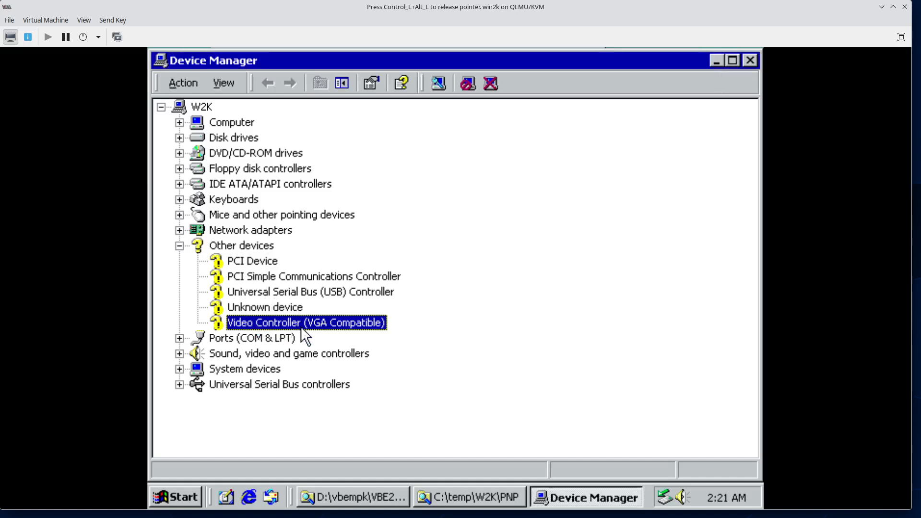
pyautogui.rightClick(338, 327)
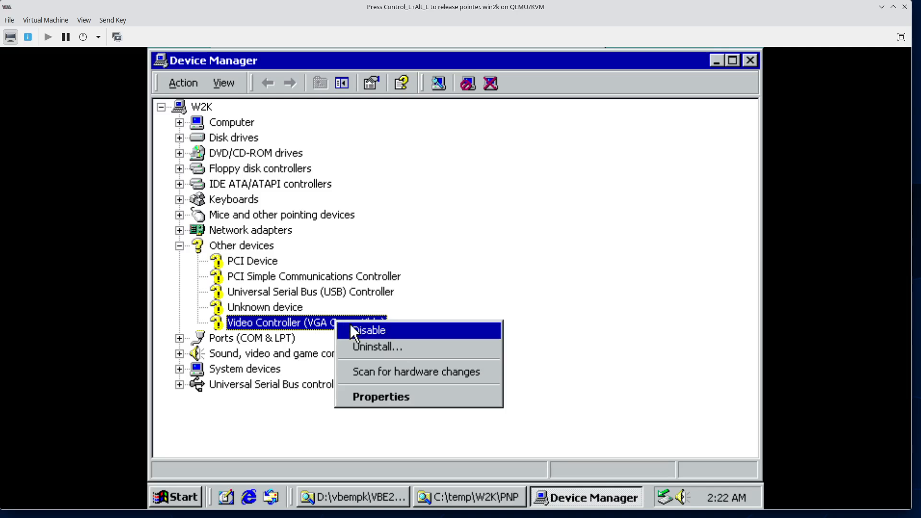
pyautogui.click(372, 401)
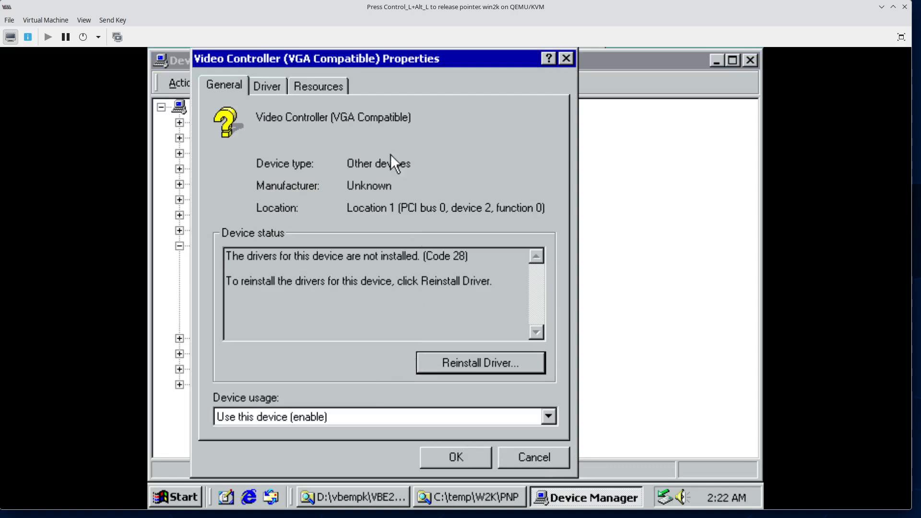
pyautogui.click(281, 88)
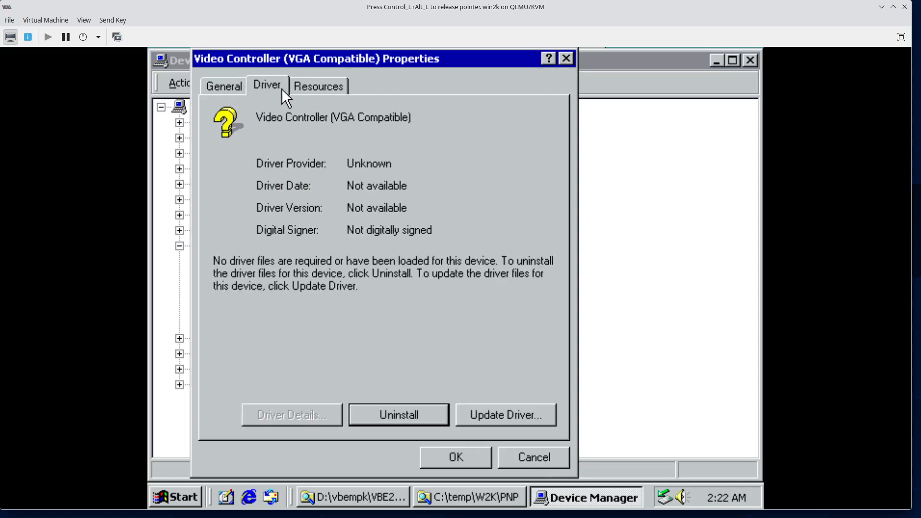
pyautogui.click(523, 420)
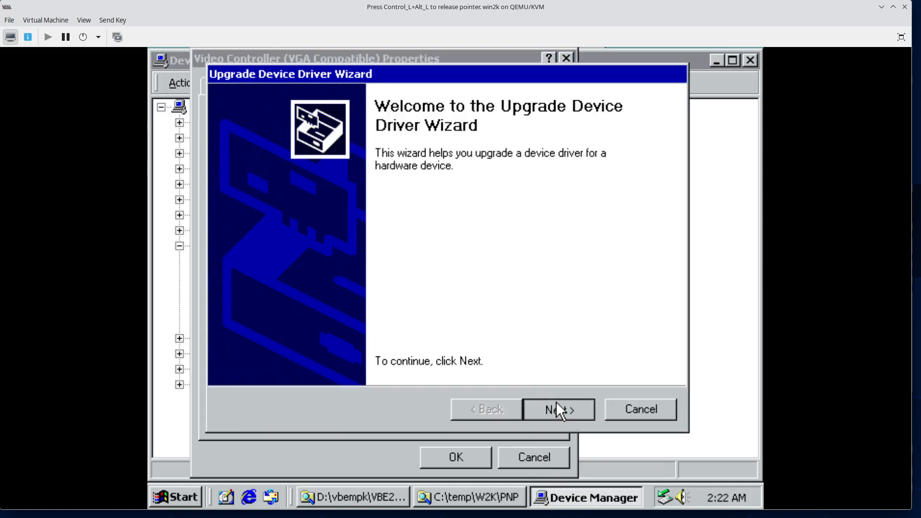
# Have the wizard search for a suitable driver, with CD-ROM drives excluded and a specified location as the only search place.
pyautogui.click(556, 405)
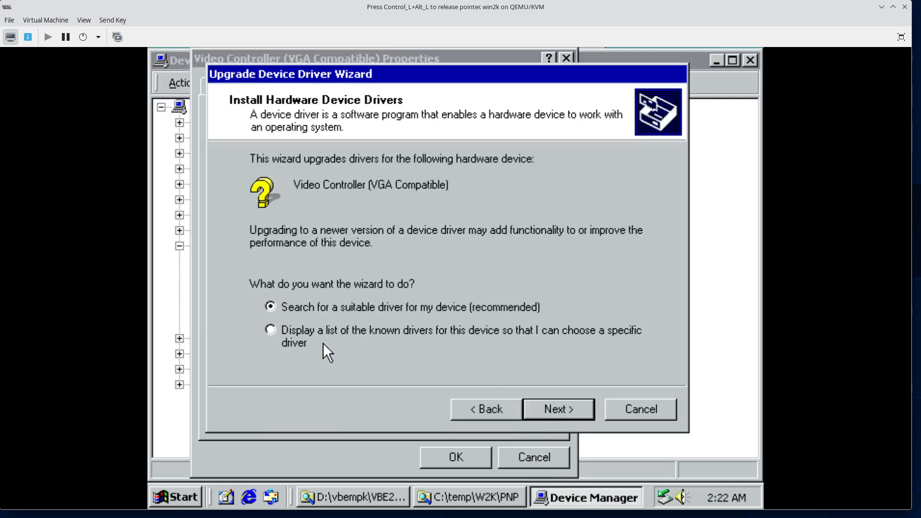
pyautogui.click(298, 333)
pyautogui.click(344, 309)
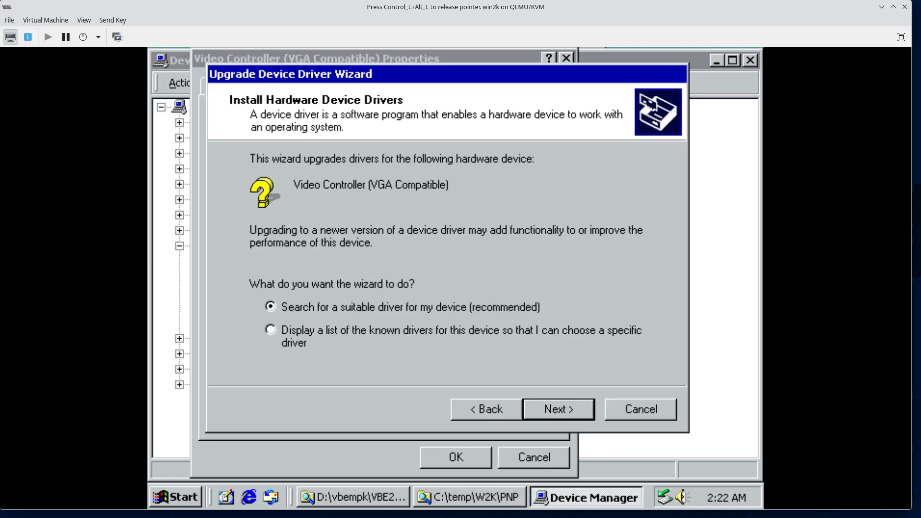
pyautogui.click(572, 411)
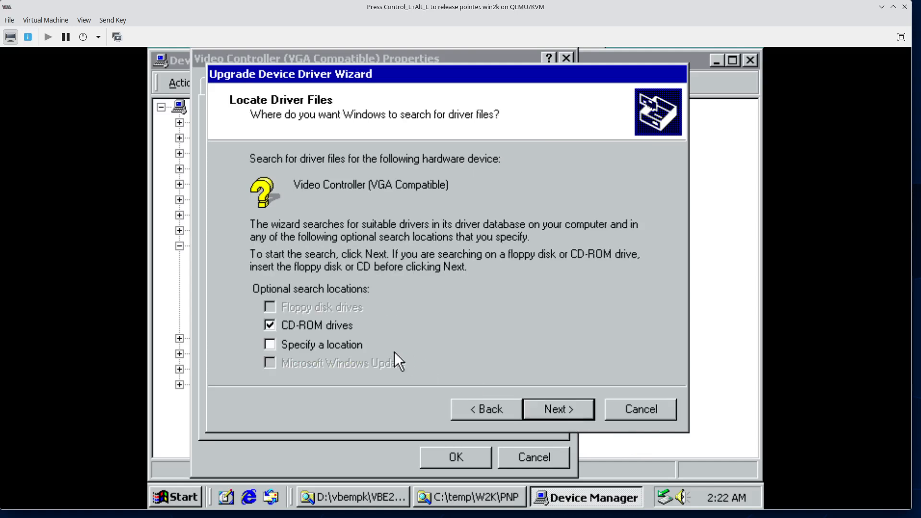
pyautogui.click(329, 329)
pyautogui.click(332, 342)
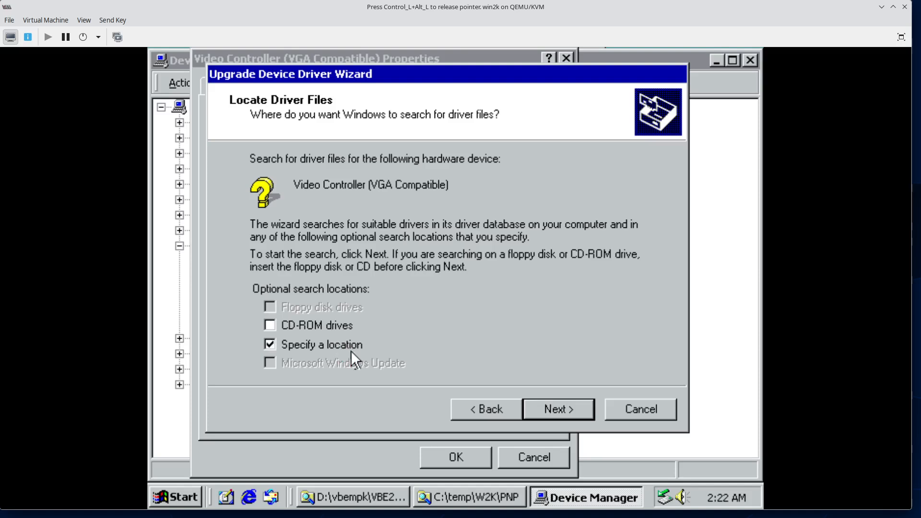
pyautogui.click(559, 409)
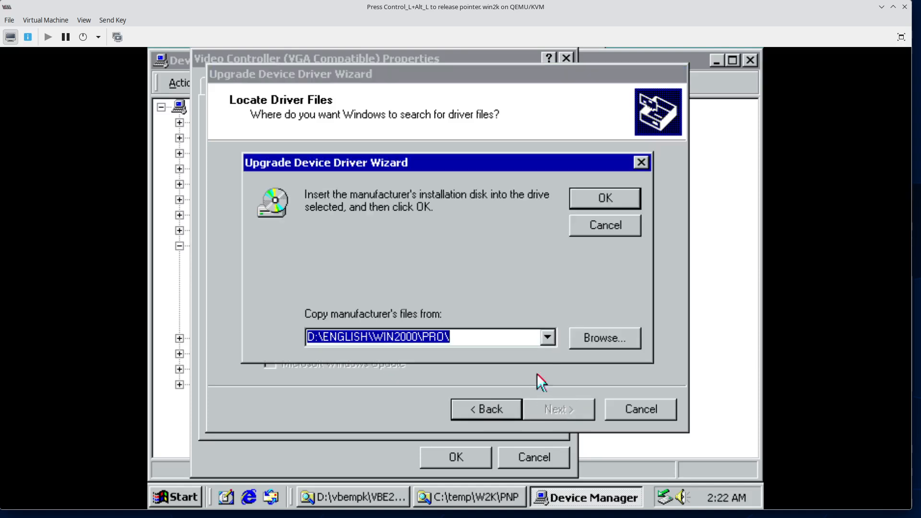
# Copy the PNP folder's path from its Explorer window and set C:\temp\W2K\PNP as the source of the manufacturer's files.
pyautogui.click(549, 338)
pyautogui.click(548, 337)
pyautogui.click(492, 494)
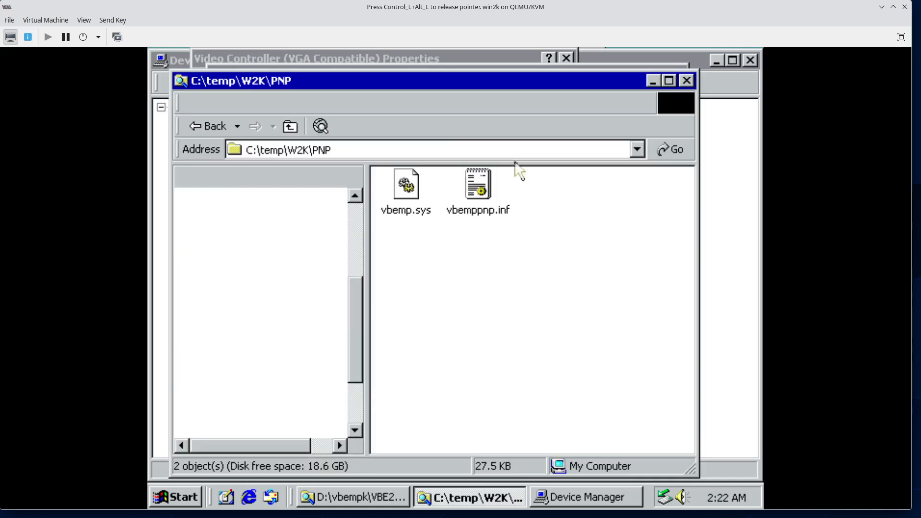
pyautogui.click(360, 150)
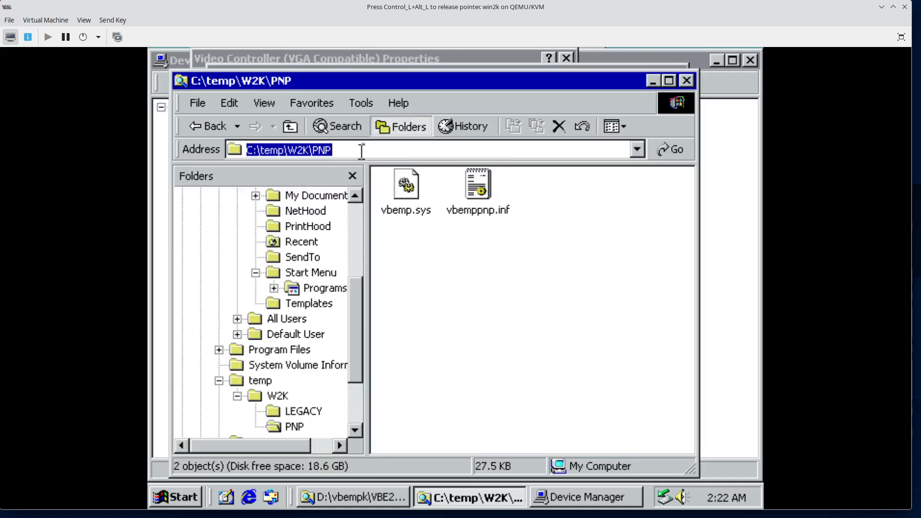
pyautogui.rightClick(318, 151)
pyautogui.click(346, 201)
pyautogui.click(605, 499)
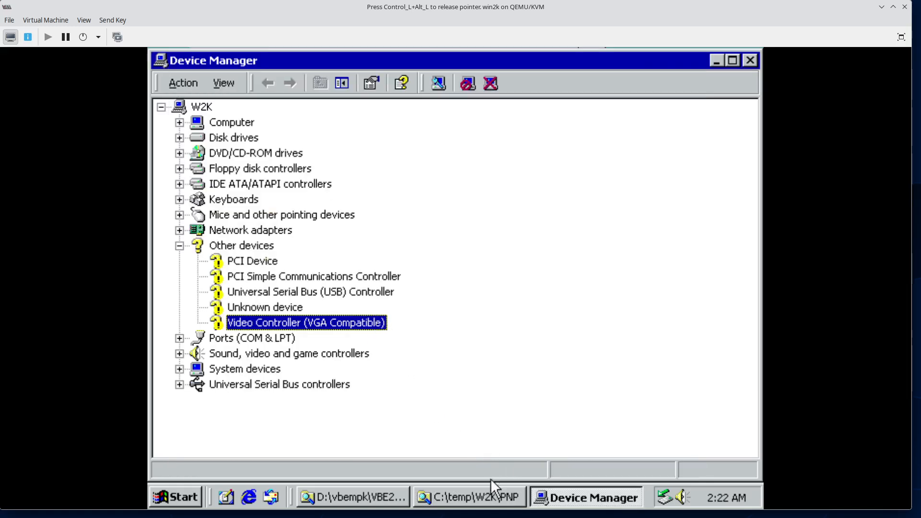
pyautogui.click(715, 61)
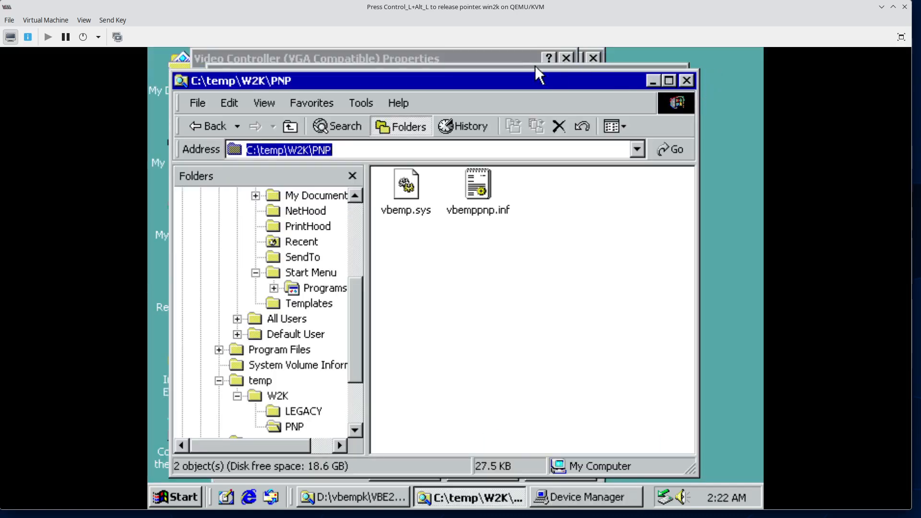
pyautogui.click(508, 56)
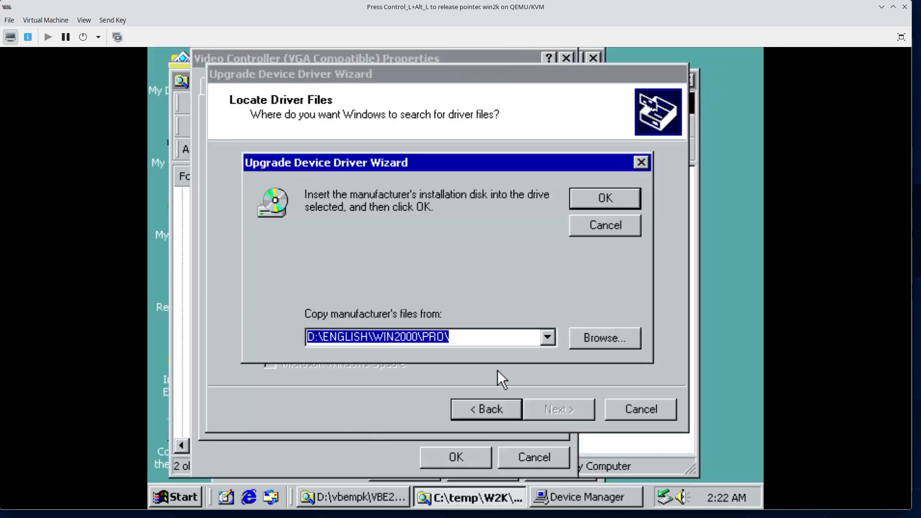
pyautogui.write('C:\\temp\\W2K\\PNP')
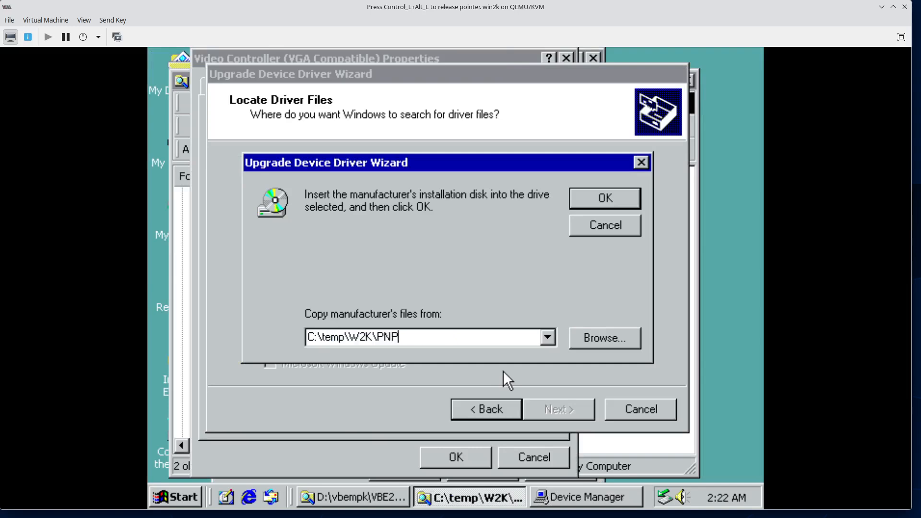
pyautogui.click(631, 200)
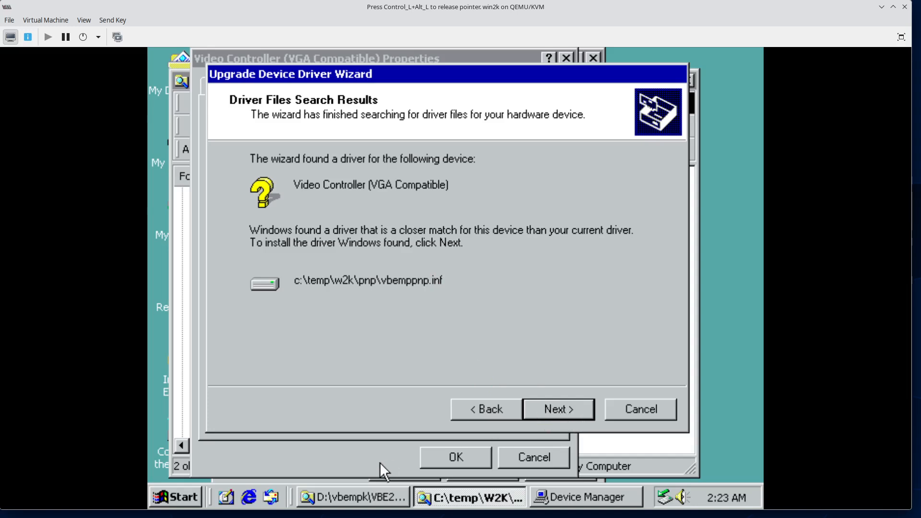
# Install the vbemppnp.inf driver despite its missing digital signature, then finish the wizard and close the adapter's properties.
pyautogui.click(549, 409)
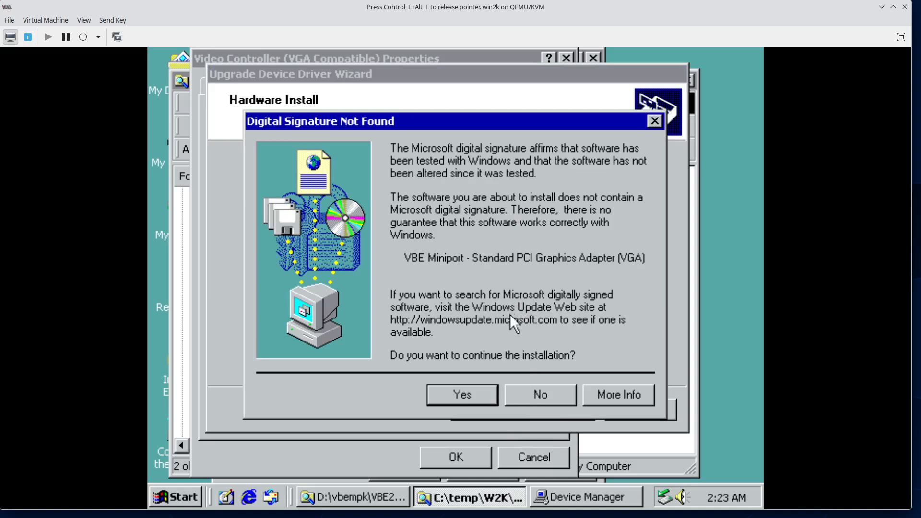
pyautogui.click(465, 390)
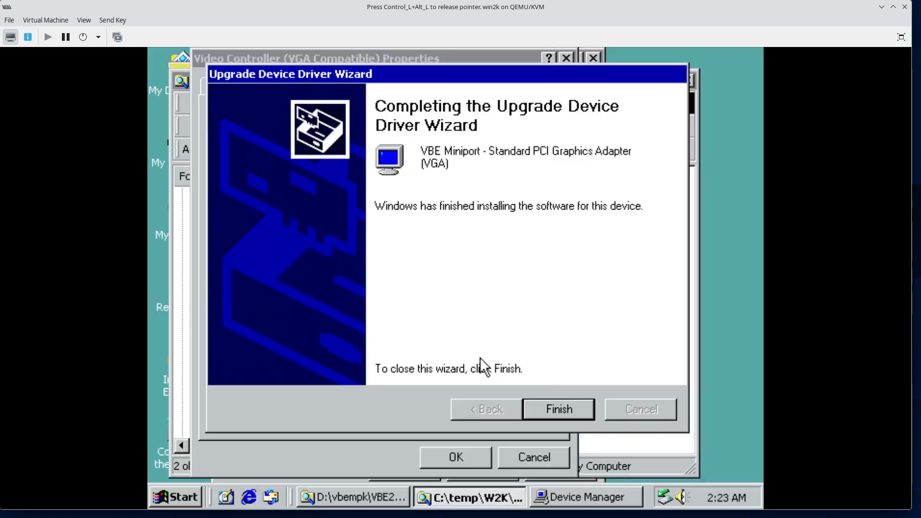
pyautogui.click(571, 407)
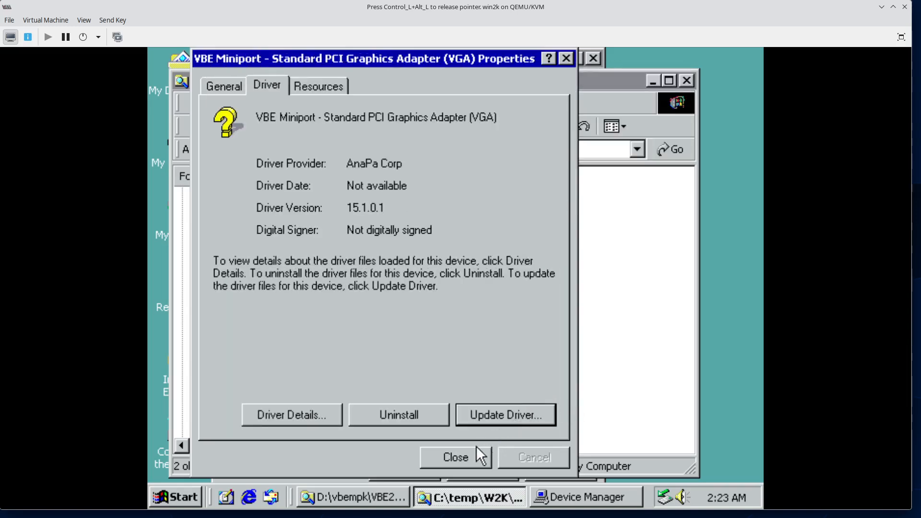
pyautogui.click(457, 456)
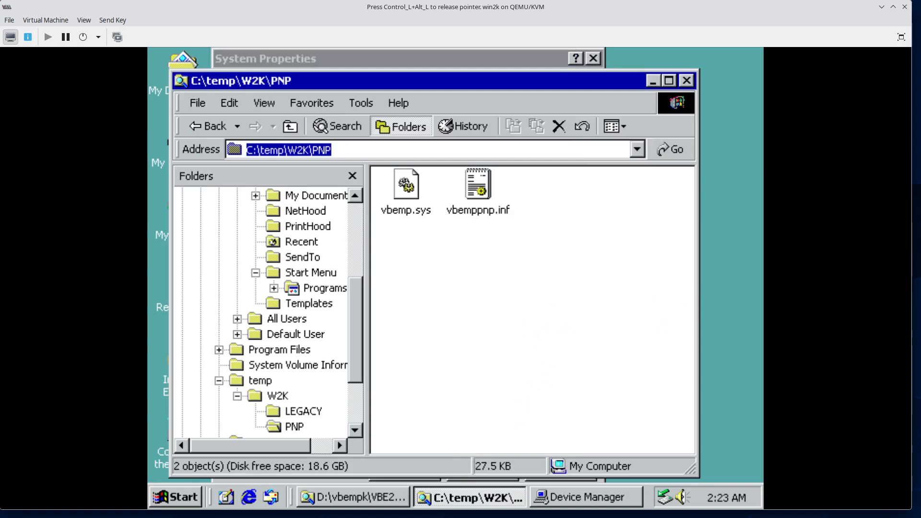
# Check the VBE Miniport adapter under Display adapters in Device Manager.
pyautogui.click(590, 499)
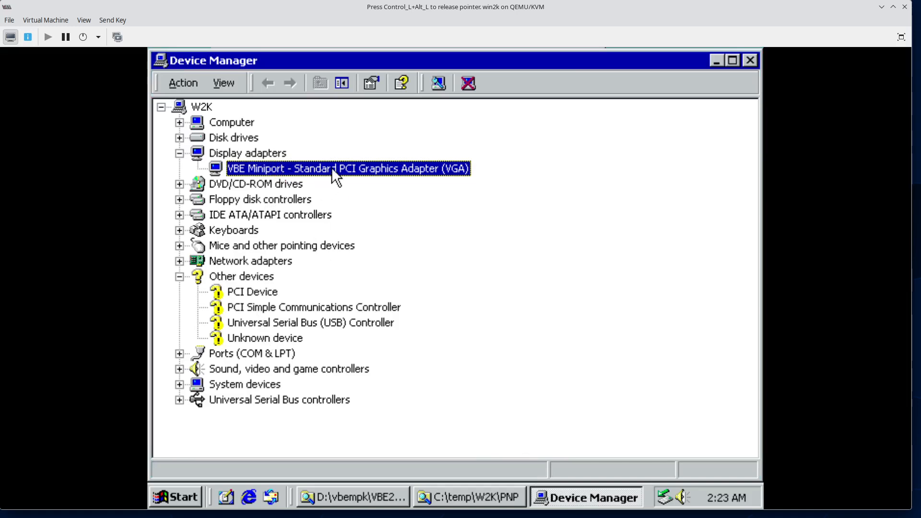
pyautogui.click(244, 154)
pyautogui.click(247, 166)
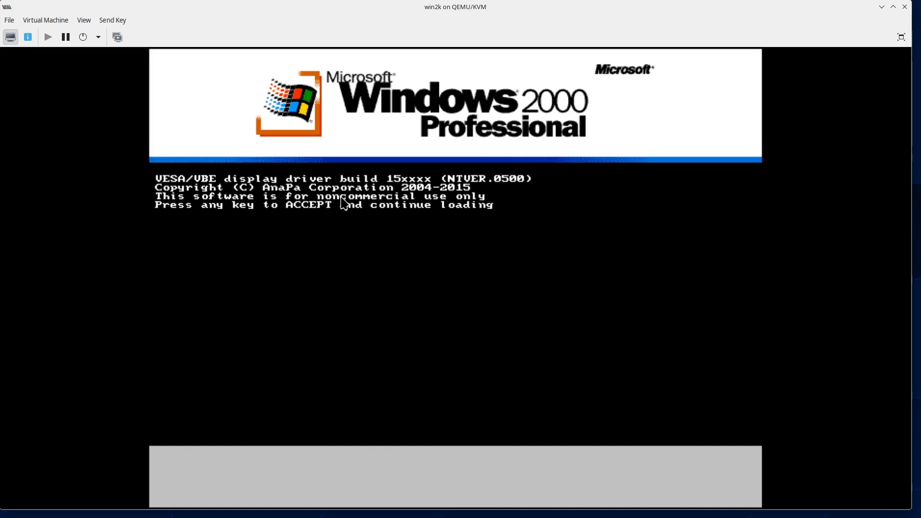
# Accept the VESA/VBE display driver's noncommercial-use notice during startup to continue loading Windows 2000.
pyautogui.press('Return')
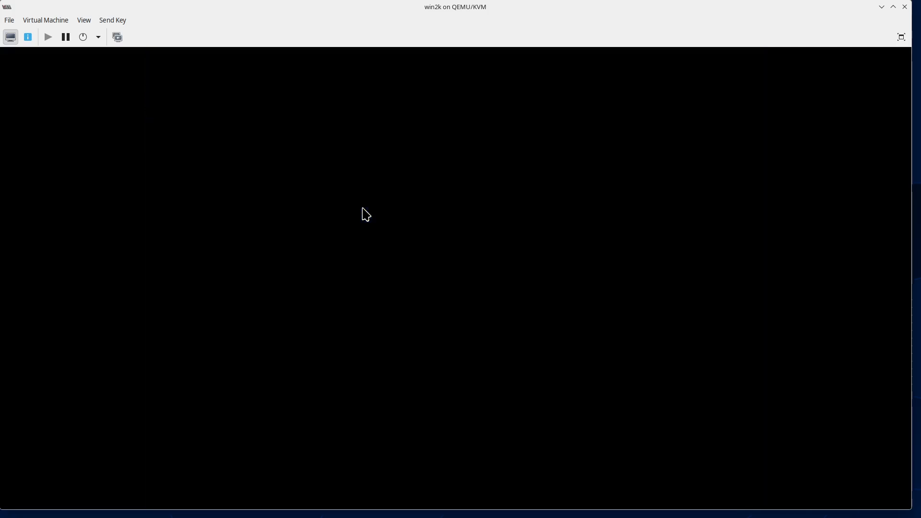